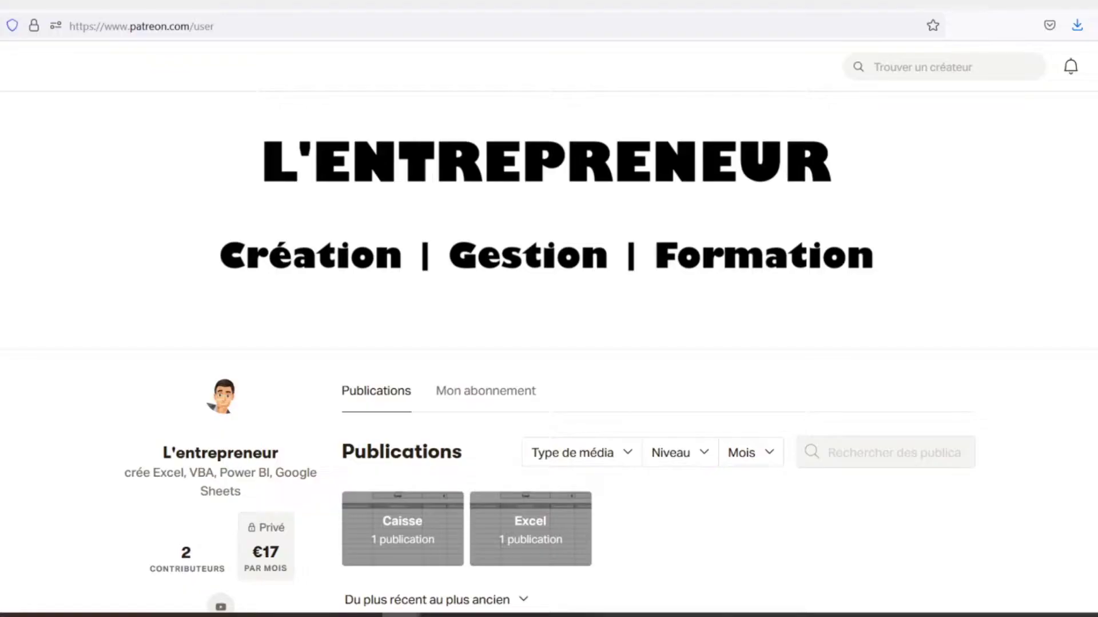
# Look through the creator page's publications, including the Feuilles de caisse post with its caisse.xlsx attachment.
pyautogui.scroll(-2, 549, 343)
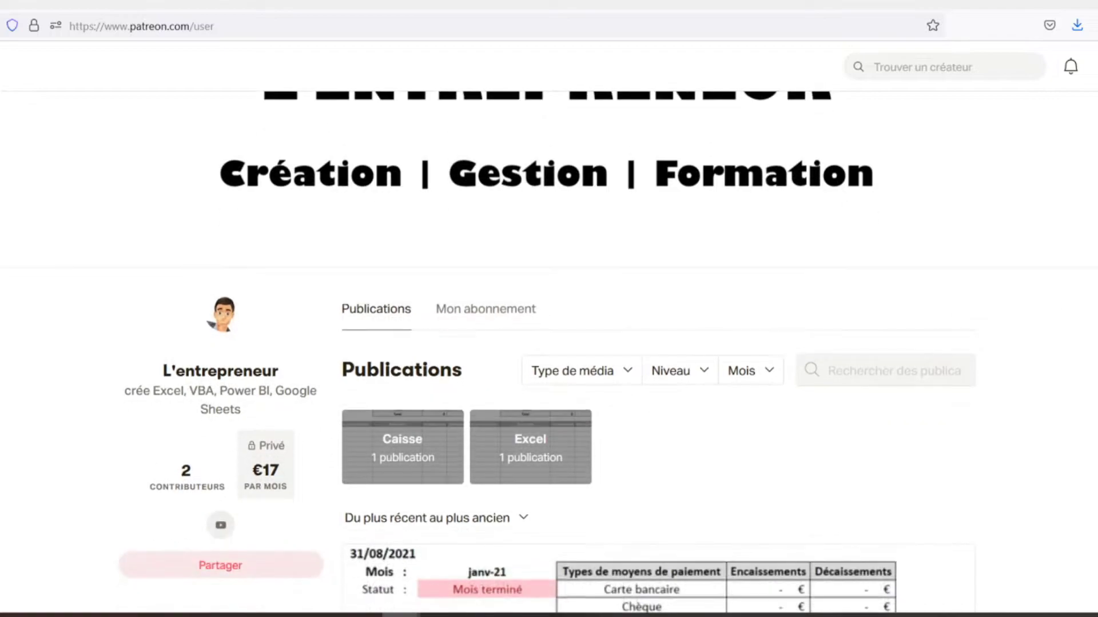
pyautogui.scroll(-2, 549, 343)
pyautogui.scroll(-1, 549, 343)
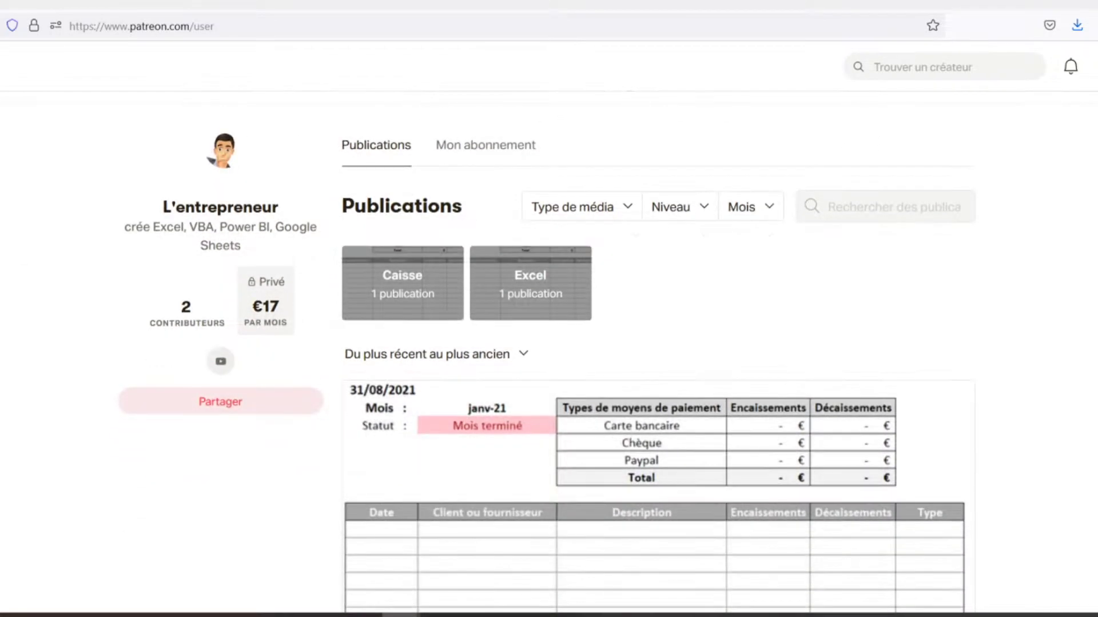
pyautogui.scroll(-1, 549, 343)
pyautogui.scroll(-1, 549, 343)
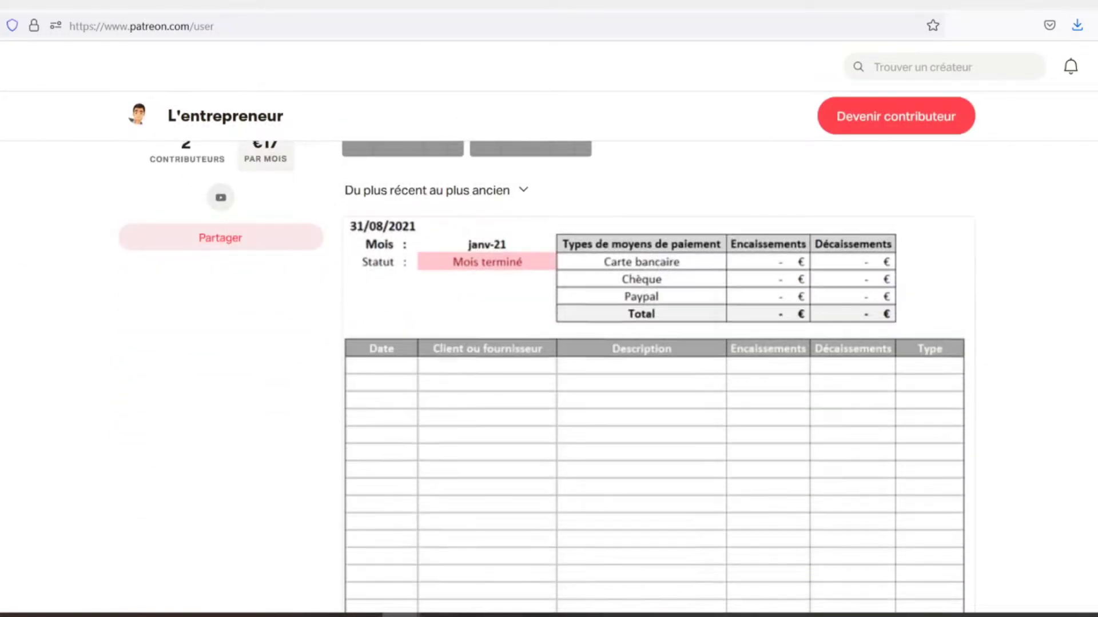
pyautogui.scroll(-1, 548, 343)
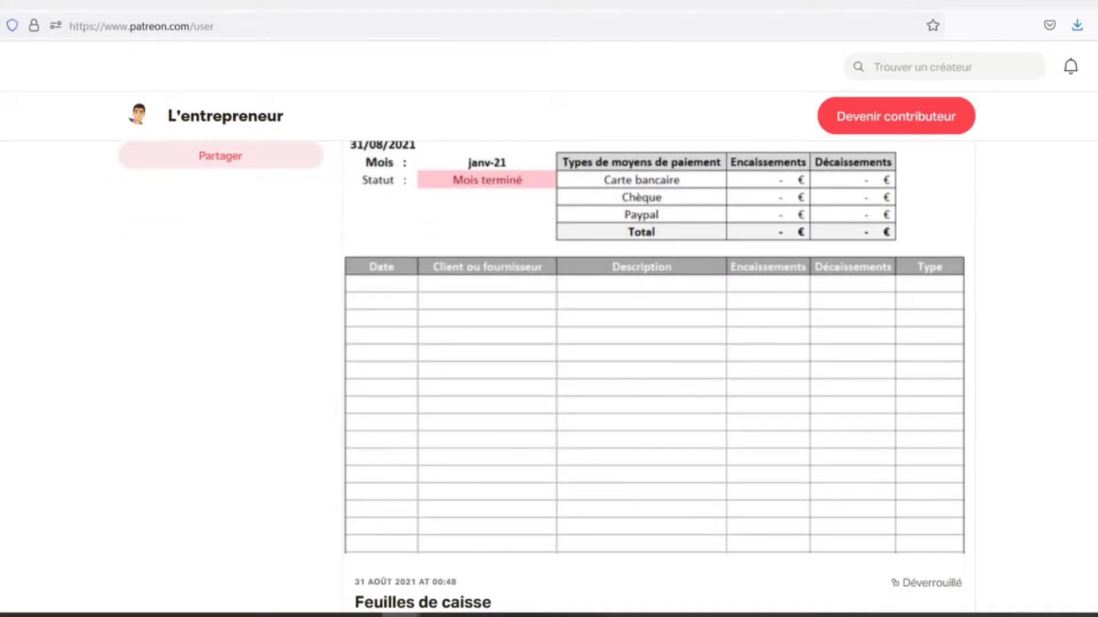
pyautogui.scroll(-1, 549, 343)
pyautogui.scroll(-1, 549, 343)
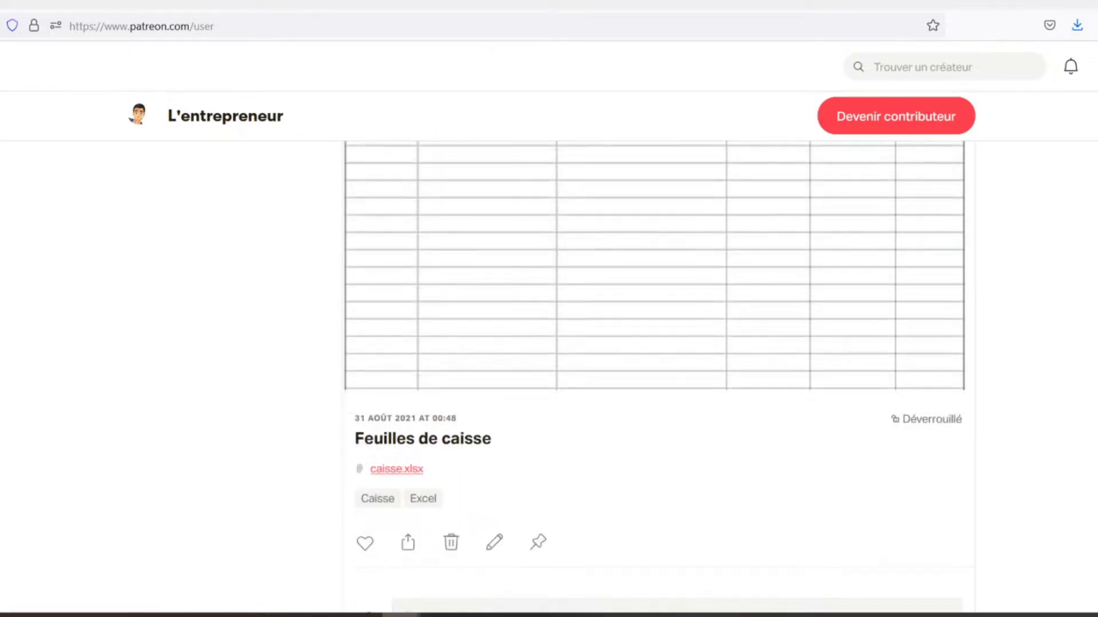
pyautogui.scroll(-1, 549, 343)
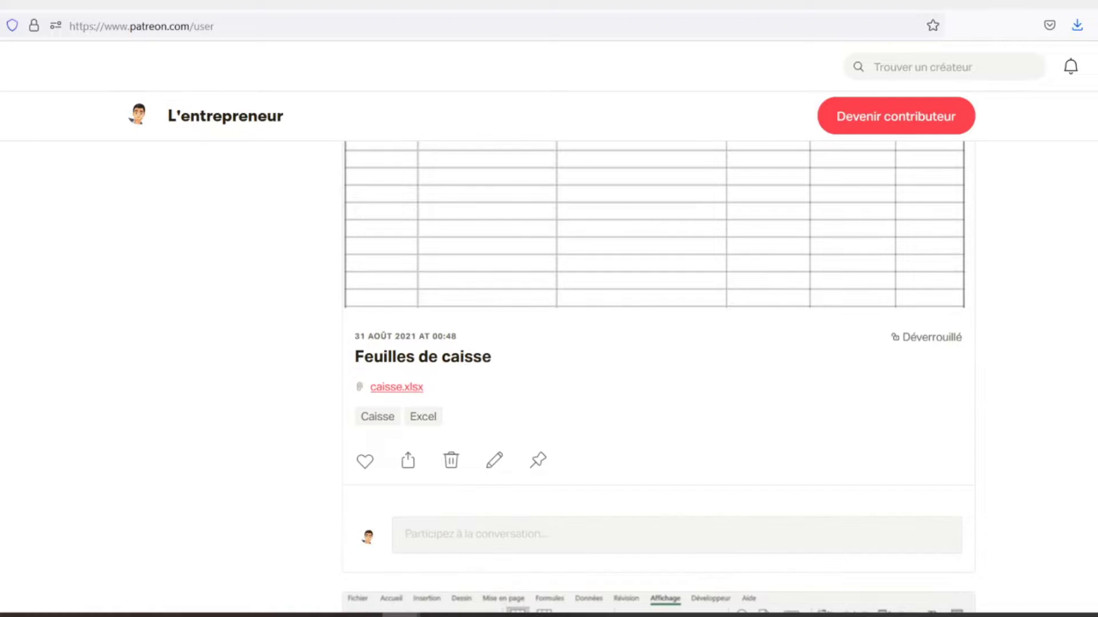
pyautogui.scroll(-1, 548, 343)
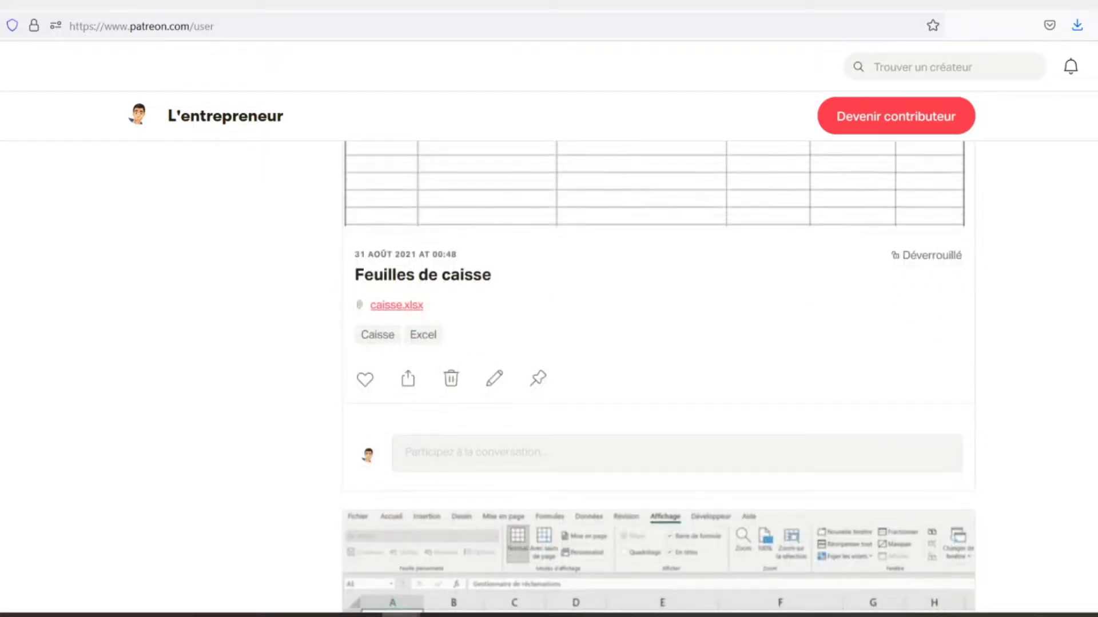
pyautogui.scroll(-1, 549, 343)
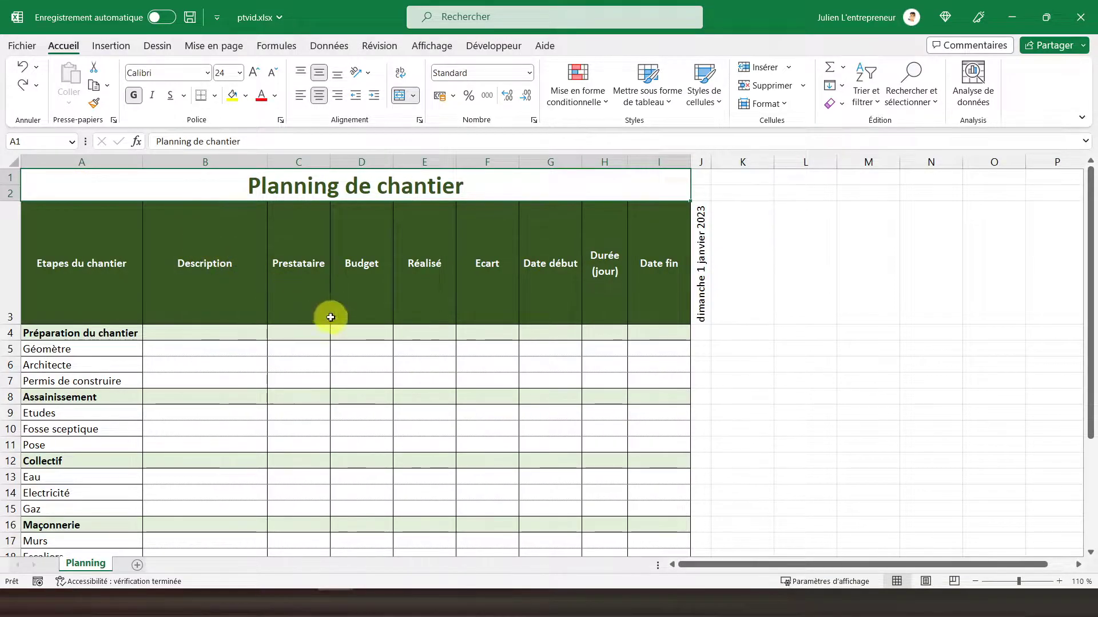
# Enter the formula =SOMME(D5:D7) in D4 to total the budget of Préparation du chantier.
pyautogui.click(361, 333)
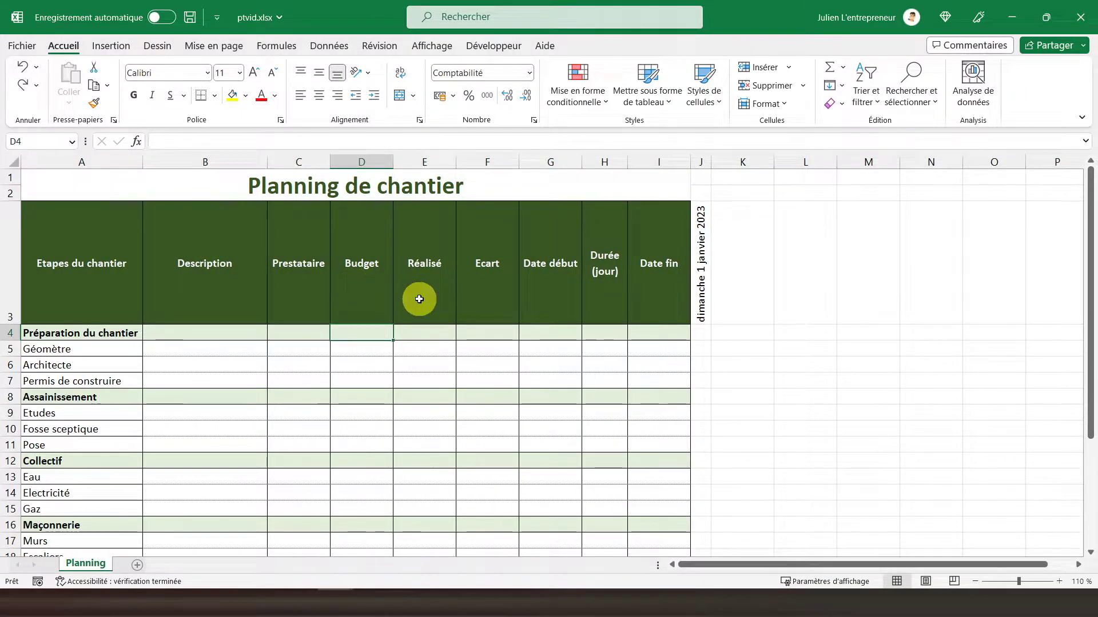
pyautogui.click(831, 67)
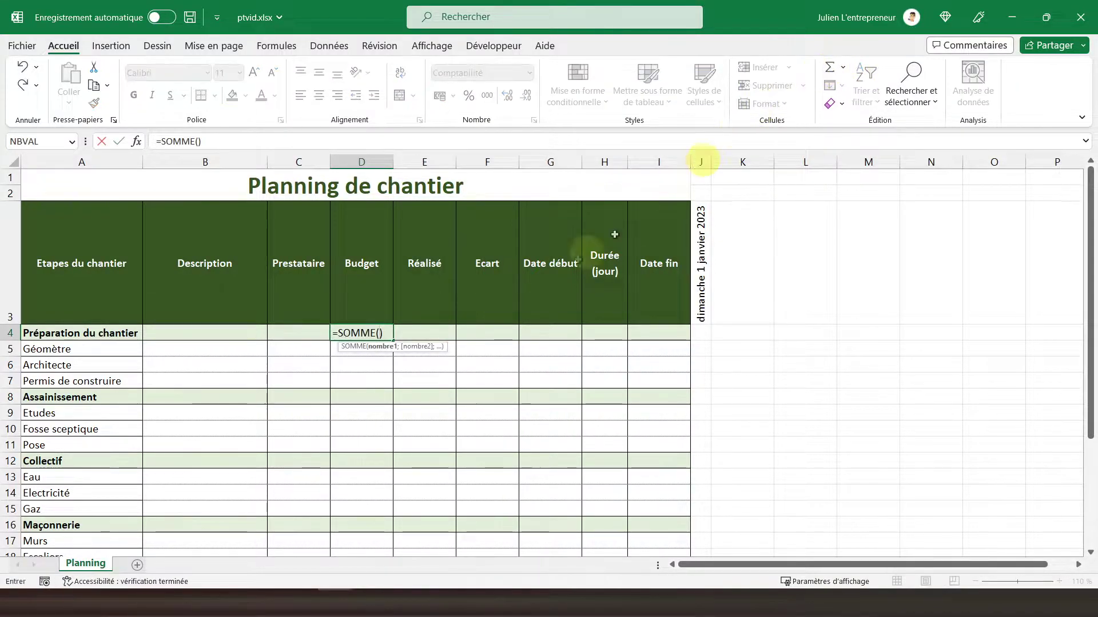
pyautogui.moveTo(357, 387); pyautogui.dragTo(351, 353)
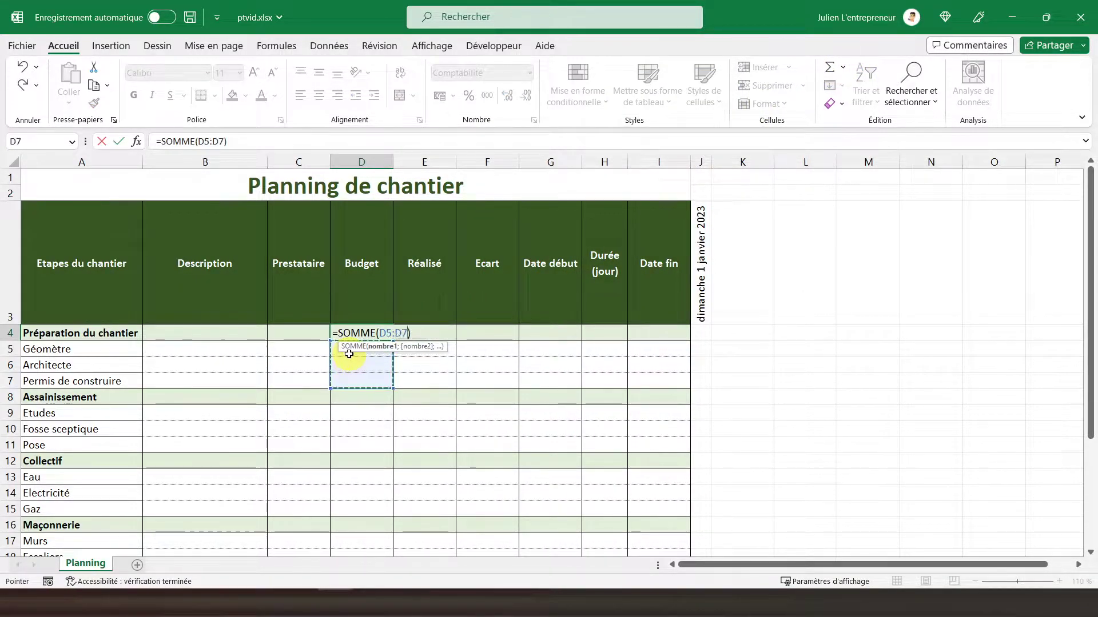
pyautogui.press('Return')
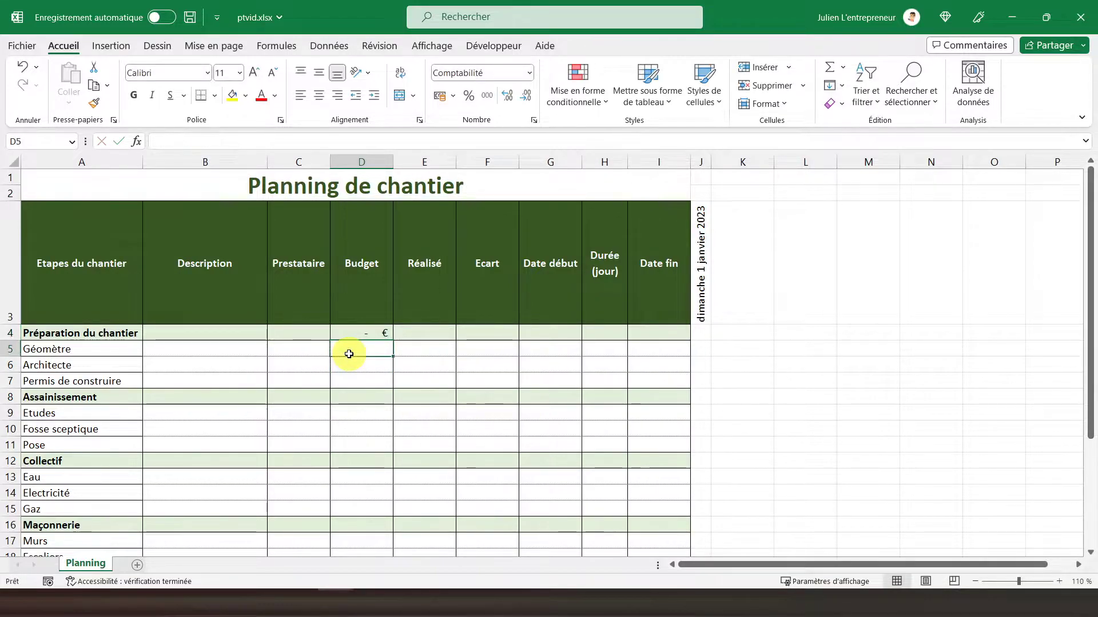
# Copy the D4 sum and paste only its formula into E4 and columns D and E of rows 8, 12, 16, 20 and 24.
pyautogui.rightClick(360, 334)
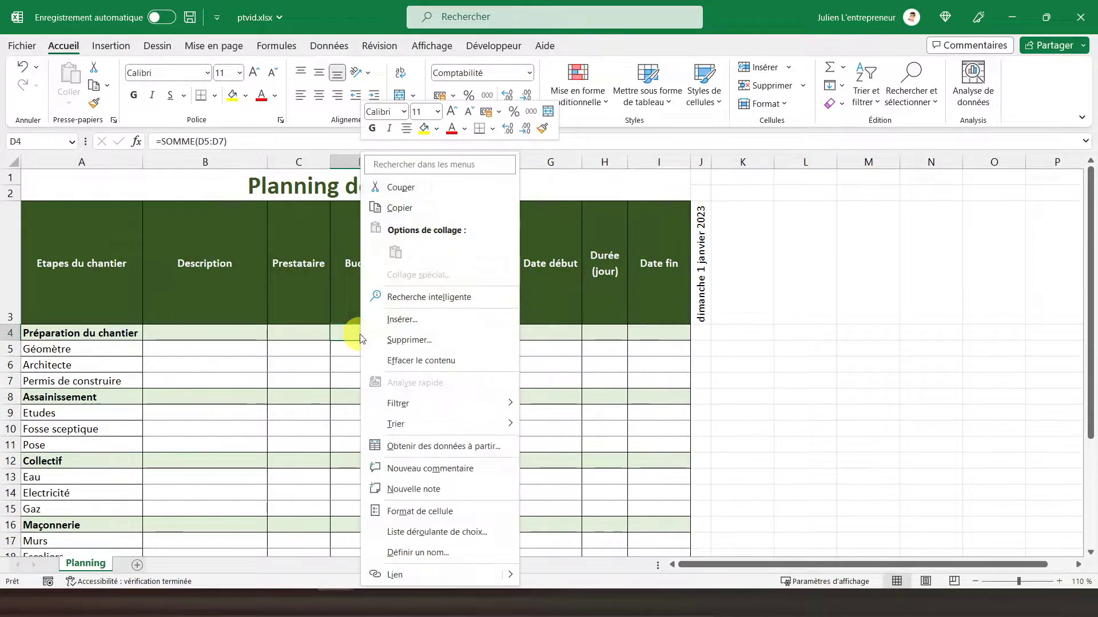
pyautogui.click(392, 209)
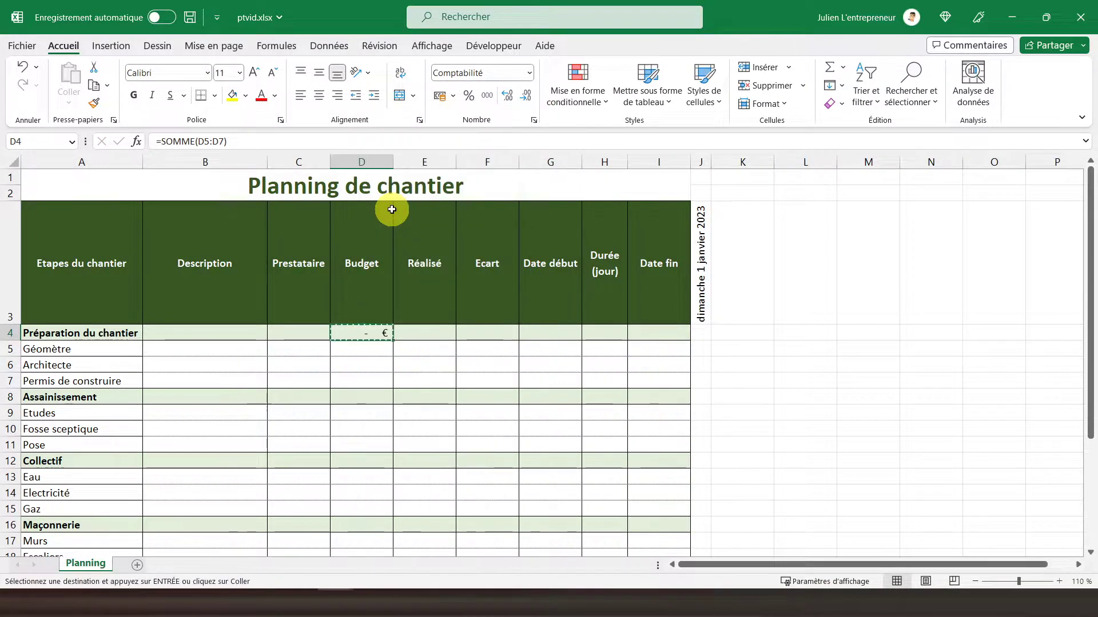
pyautogui.click(421, 333)
pyautogui.scroll(-1, 421, 335)
pyautogui.scroll(-1, 422, 335)
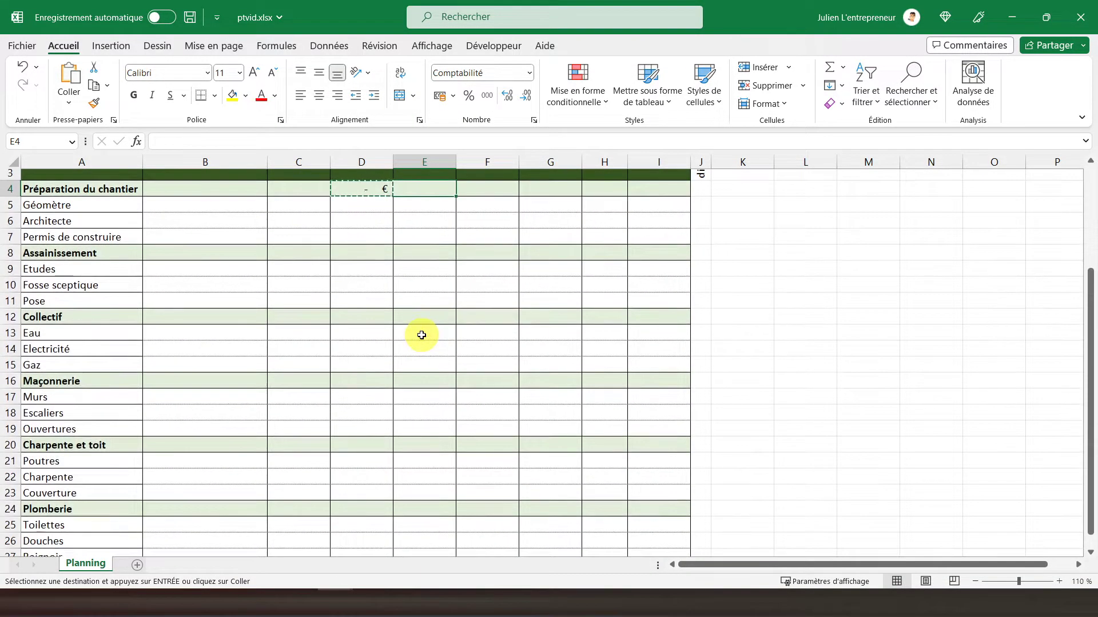
pyautogui.keyDown('ctrl'); pyautogui.moveTo(360, 255); pyautogui.dragTo(415, 254); pyautogui.keyUp('ctrl')
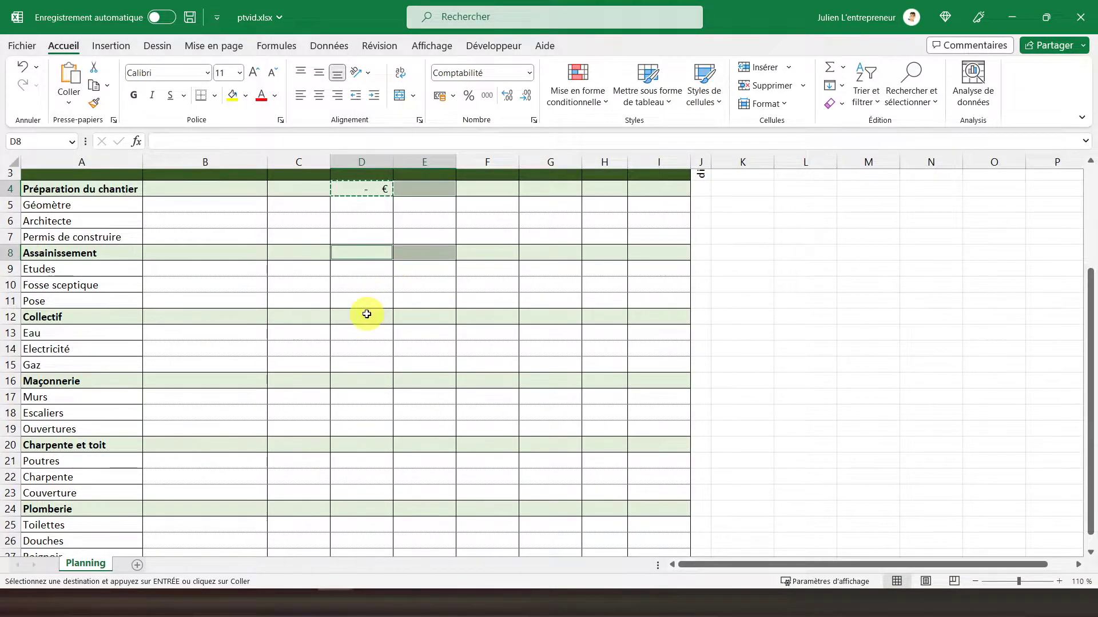
pyautogui.keyDown('ctrl'); pyautogui.moveTo(367, 314); pyautogui.dragTo(409, 316); pyautogui.keyUp('ctrl')
pyautogui.keyDown('ctrl'); pyautogui.moveTo(355, 380); pyautogui.dragTo(417, 380); pyautogui.keyUp('ctrl')
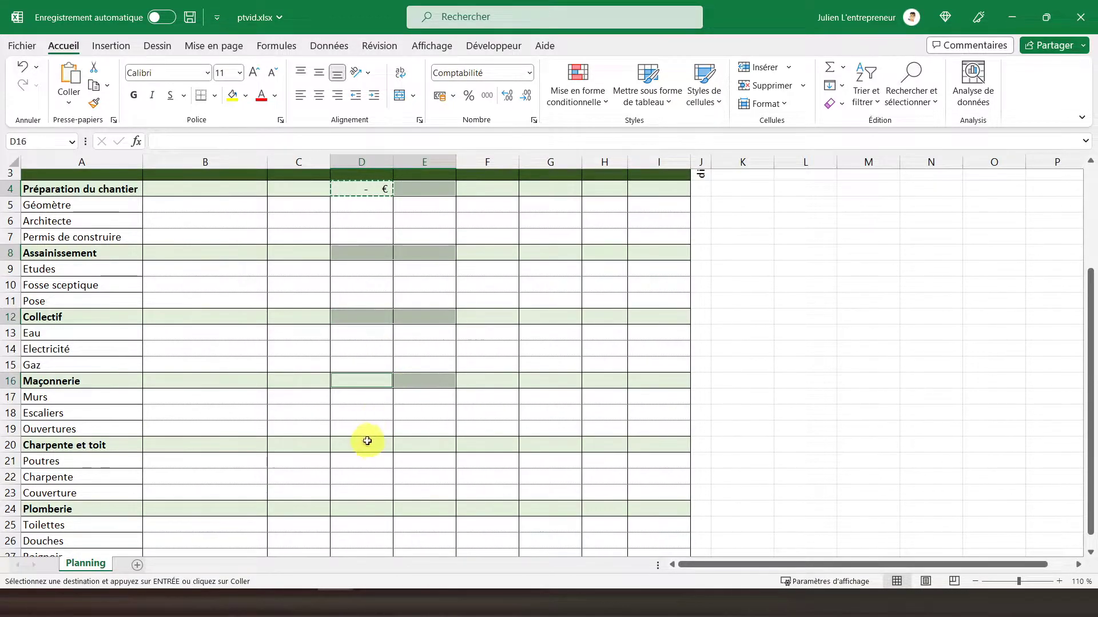
pyautogui.keyDown('ctrl'); pyautogui.moveTo(367, 441); pyautogui.dragTo(410, 444); pyautogui.keyUp('ctrl')
pyautogui.scroll(-3, 400, 428)
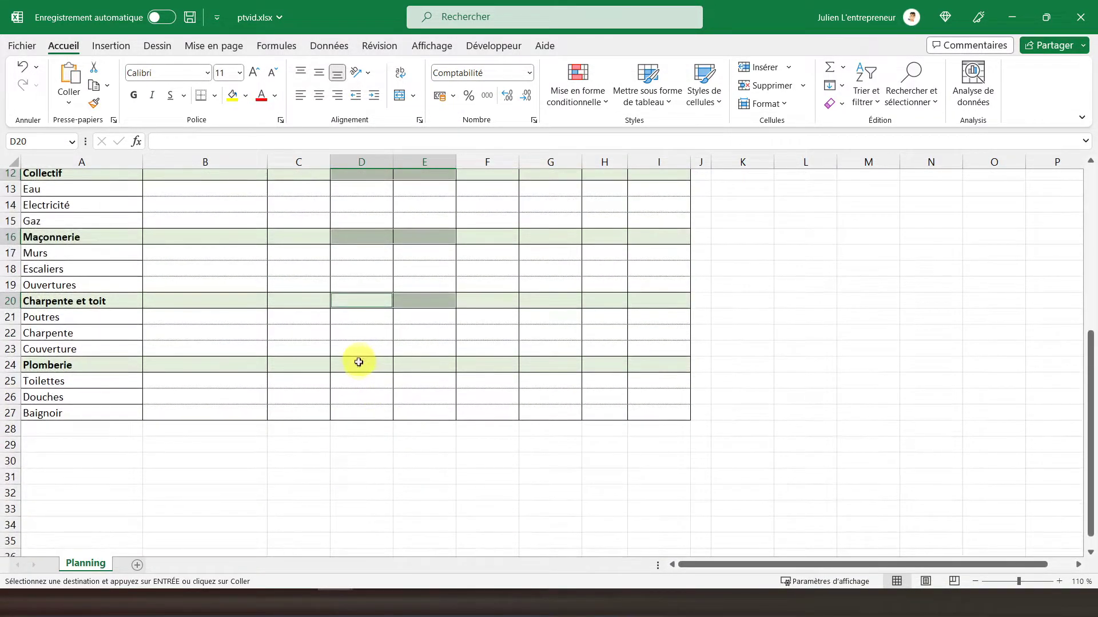
pyautogui.keyDown('ctrl'); pyautogui.moveTo(358, 361); pyautogui.dragTo(414, 364); pyautogui.keyUp('ctrl')
pyautogui.rightClick(413, 364)
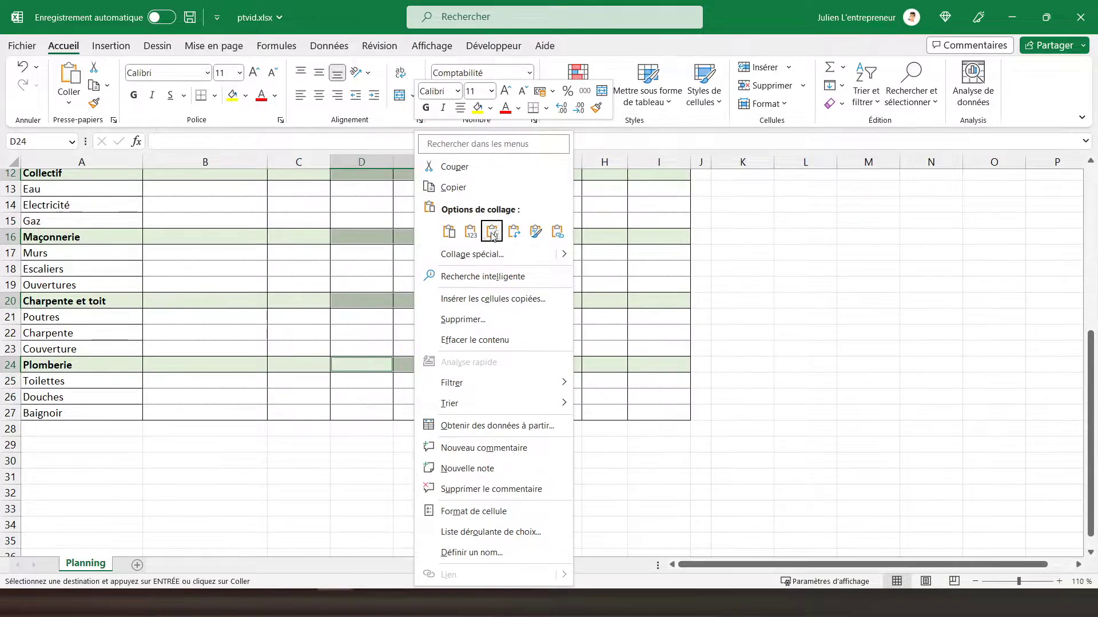
pyautogui.click(429, 254)
# Enter a budget of 100 and a Réalisé amount of 50 for Géomètre in row 5.
pyautogui.scroll(4, 438, 312)
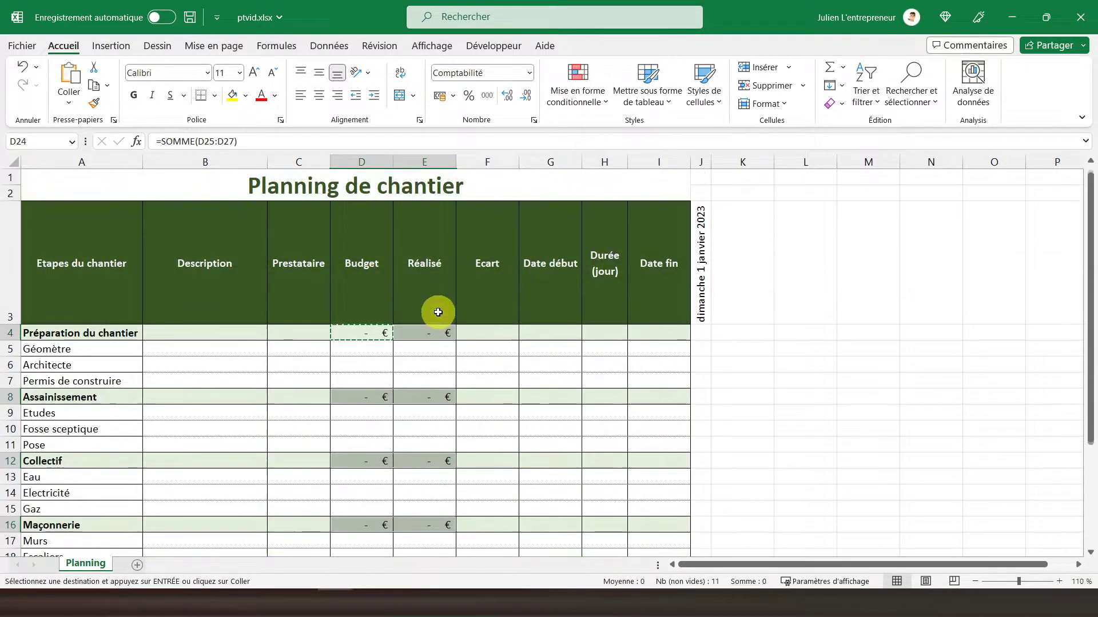
pyautogui.click(373, 349)
pyautogui.write('100')
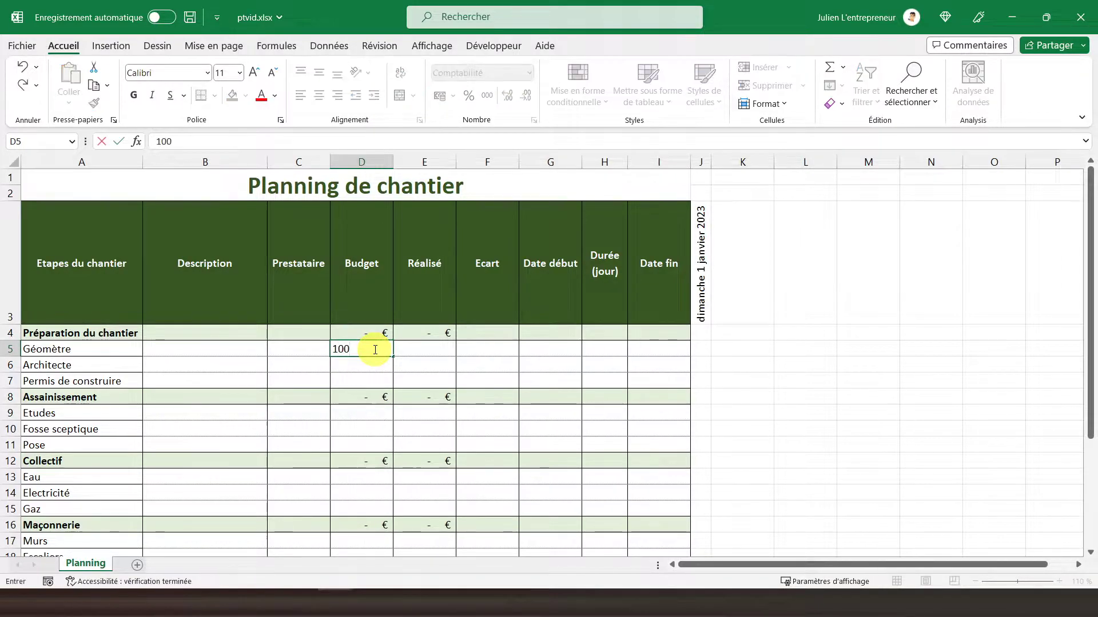
pyautogui.press('Tab')
pyautogui.write('50')
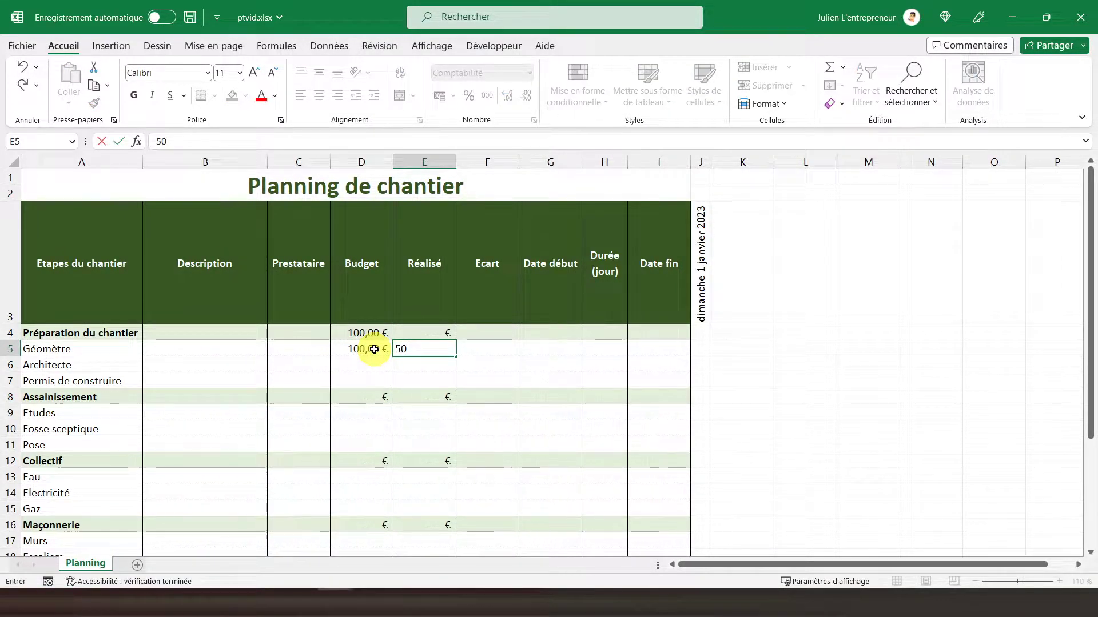
pyautogui.press('Tab')
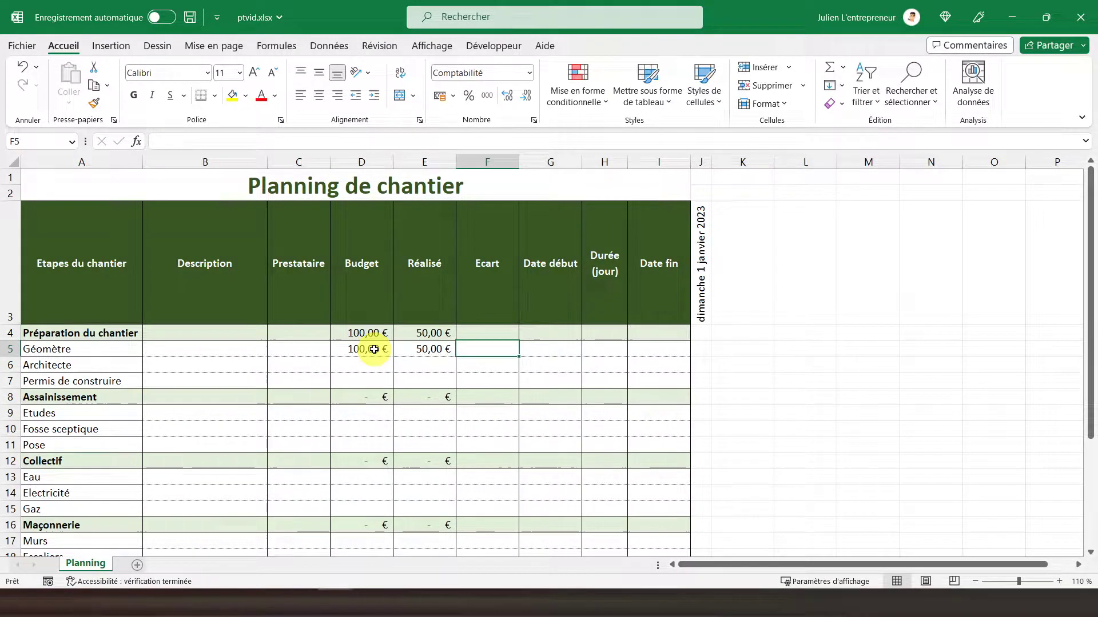
# Enter the formula =E4-D4 in F4 to calculate the Ecart for Préparation du chantier.
pyautogui.click(479, 331)
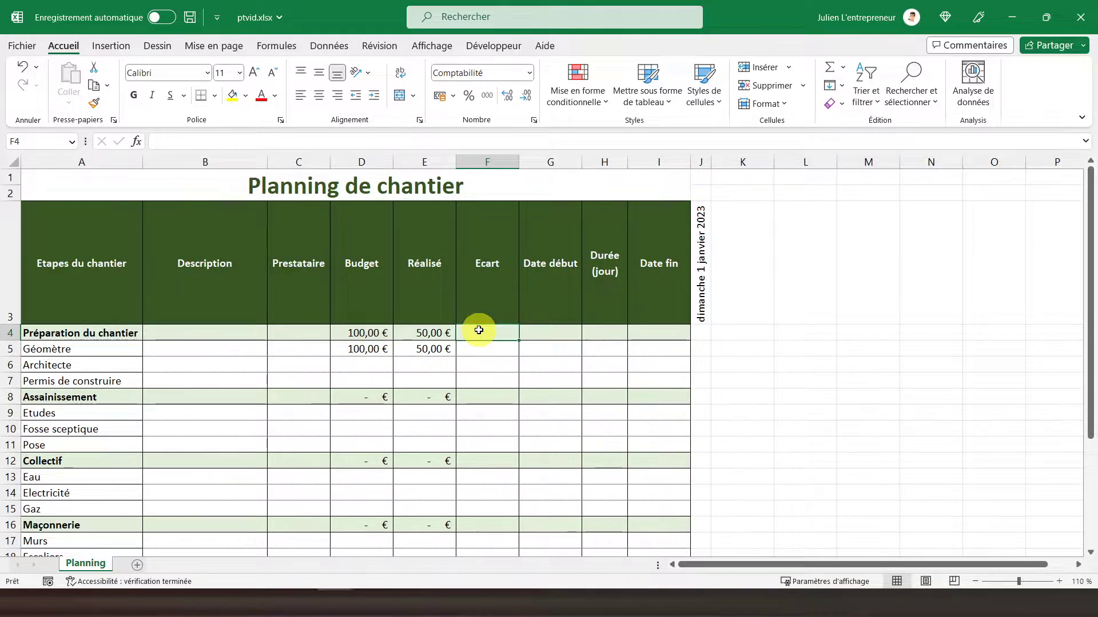
pyautogui.write('=')
pyautogui.click(419, 333)
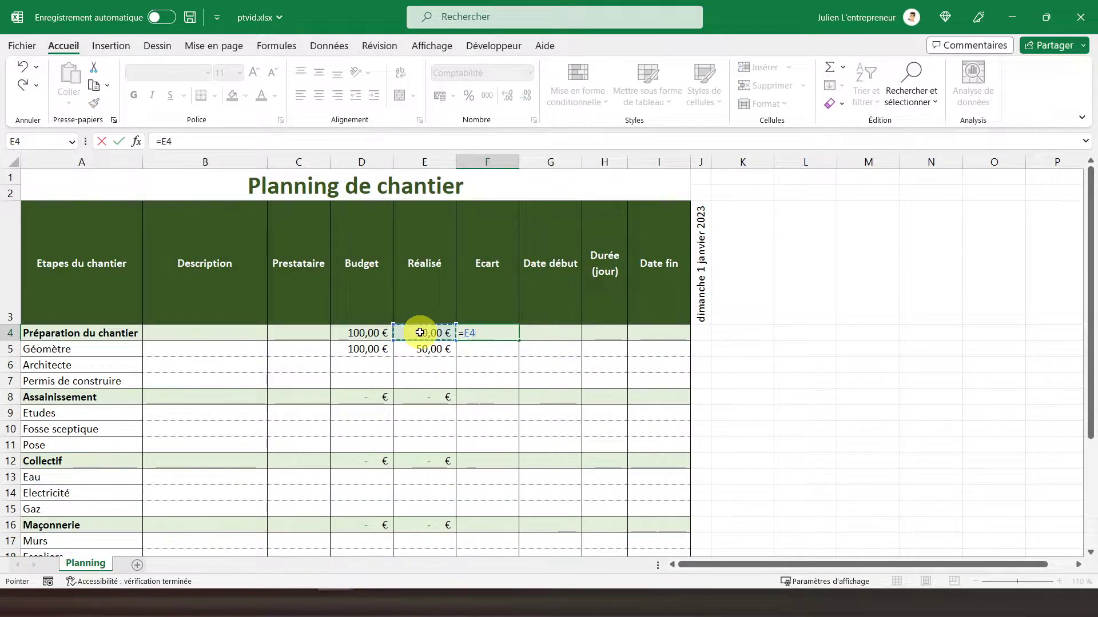
pyautogui.write('-')
pyautogui.click(374, 333)
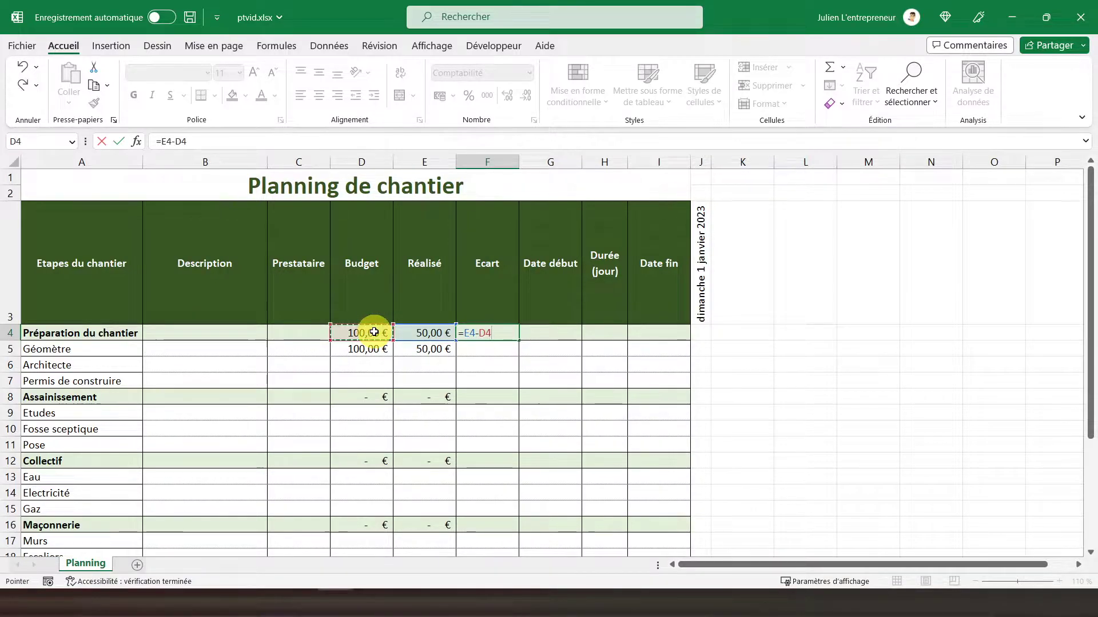
pyautogui.press('Return')
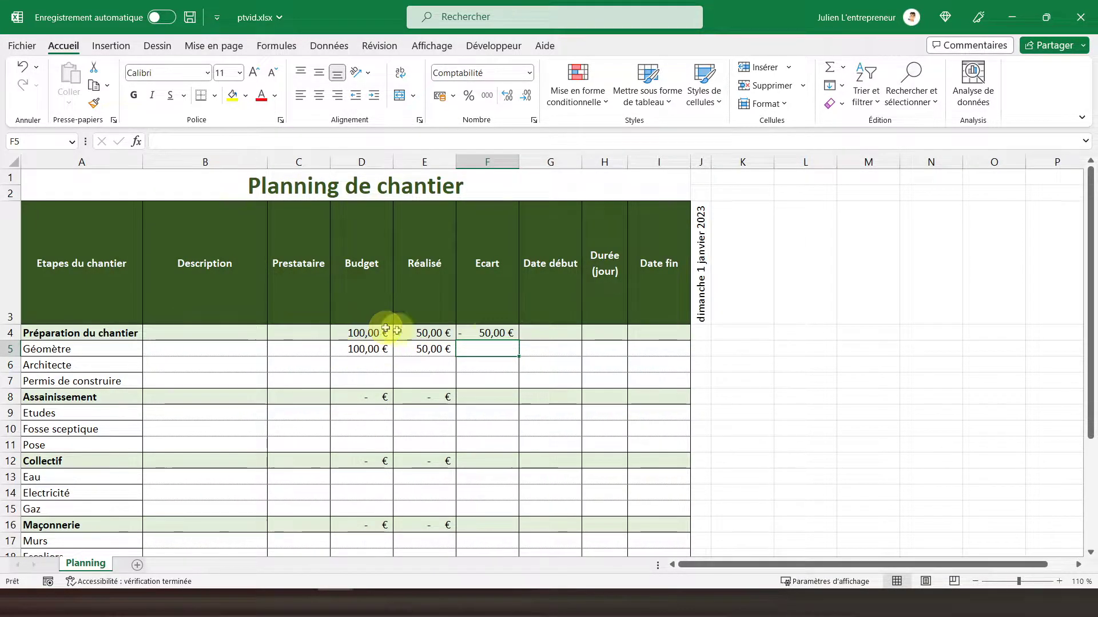
# Copy the F4 Ecart calculation and paste only its formula into F5:F27.
pyautogui.rightClick(488, 337)
pyautogui.click(529, 209)
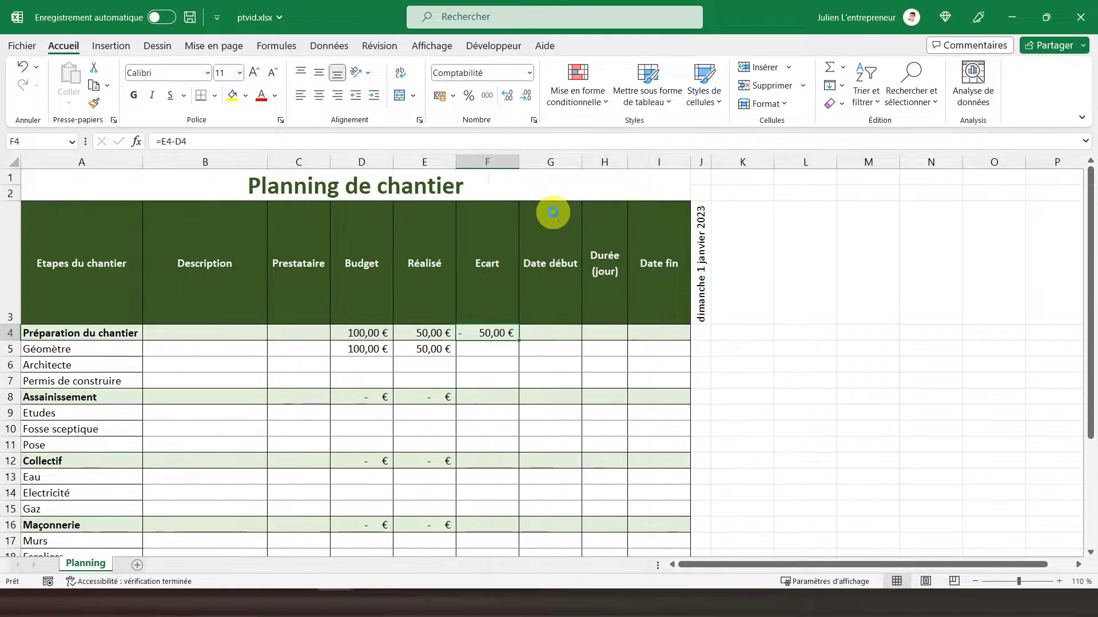
pyautogui.scroll(-1, 509, 355)
pyautogui.scroll(-1, 509, 355)
pyautogui.moveTo(483, 252); pyautogui.dragTo(475, 495)
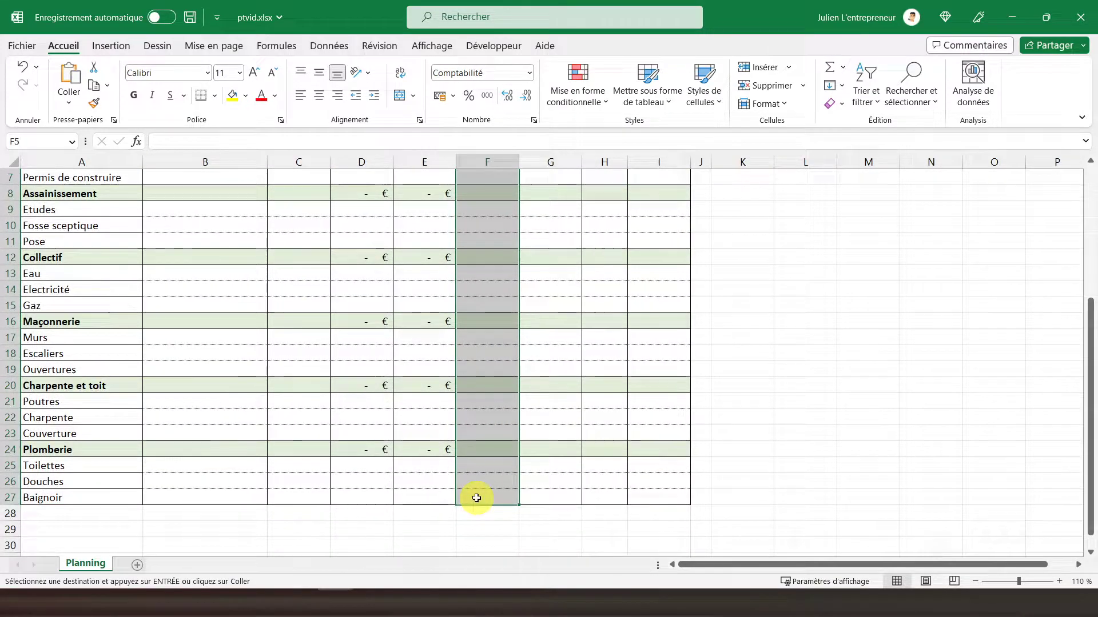
pyautogui.rightClick(483, 392)
pyautogui.click(557, 252)
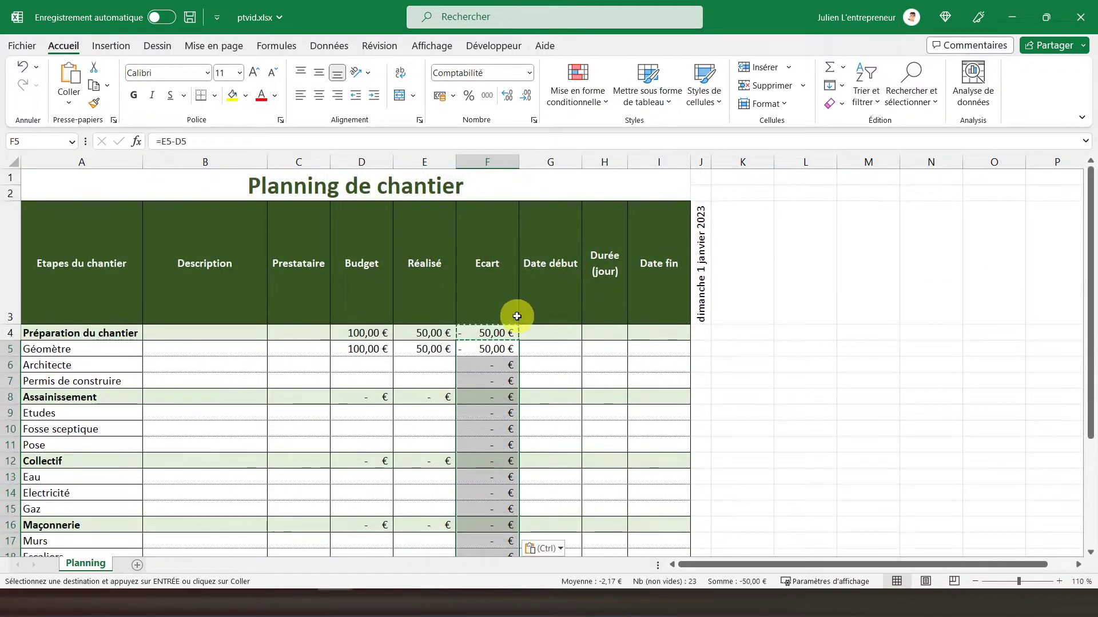
# Make the entire category rows 4, 8, 12, 16, 20 and 24 bold.
pyautogui.click(11, 332)
pyautogui.click(135, 100)
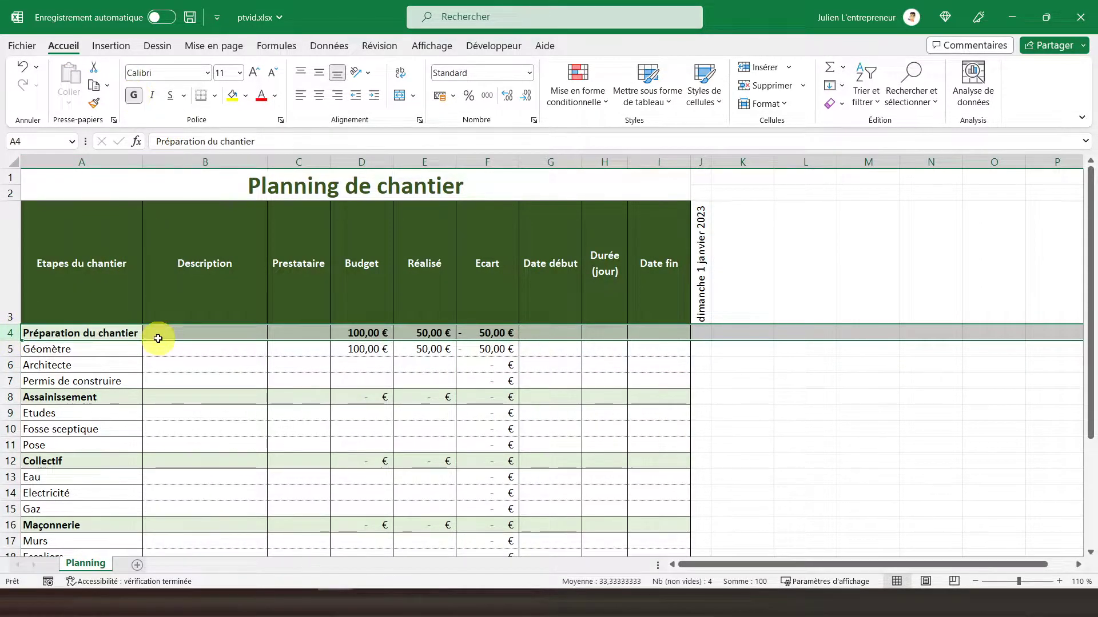
pyautogui.scroll(-3, 157, 338)
pyautogui.click(12, 254)
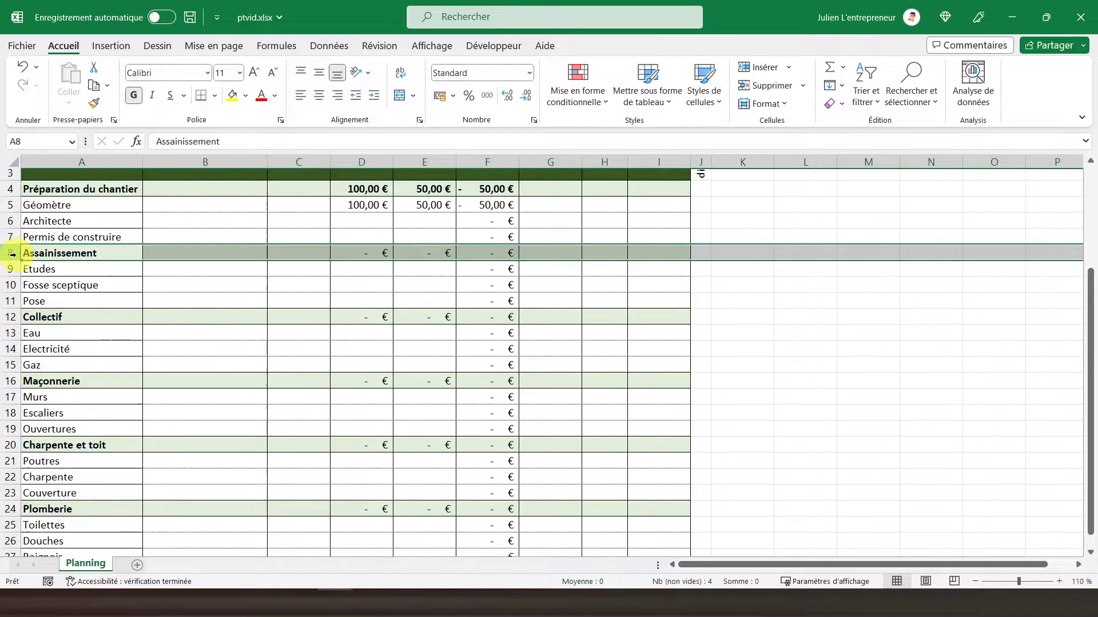
pyautogui.keyDown('ctrl'); pyautogui.click(10, 317); pyautogui.keyUp('ctrl')
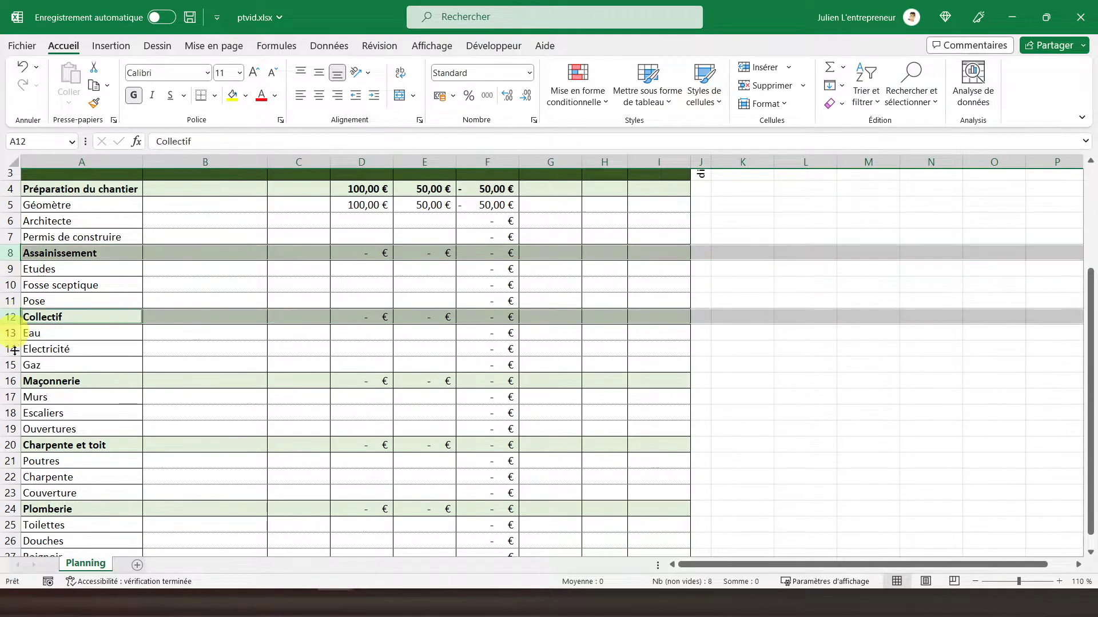
pyautogui.keyDown('ctrl'); pyautogui.click(10, 381); pyautogui.keyUp('ctrl')
pyautogui.keyDown('ctrl'); pyautogui.click(11, 445); pyautogui.keyUp('ctrl')
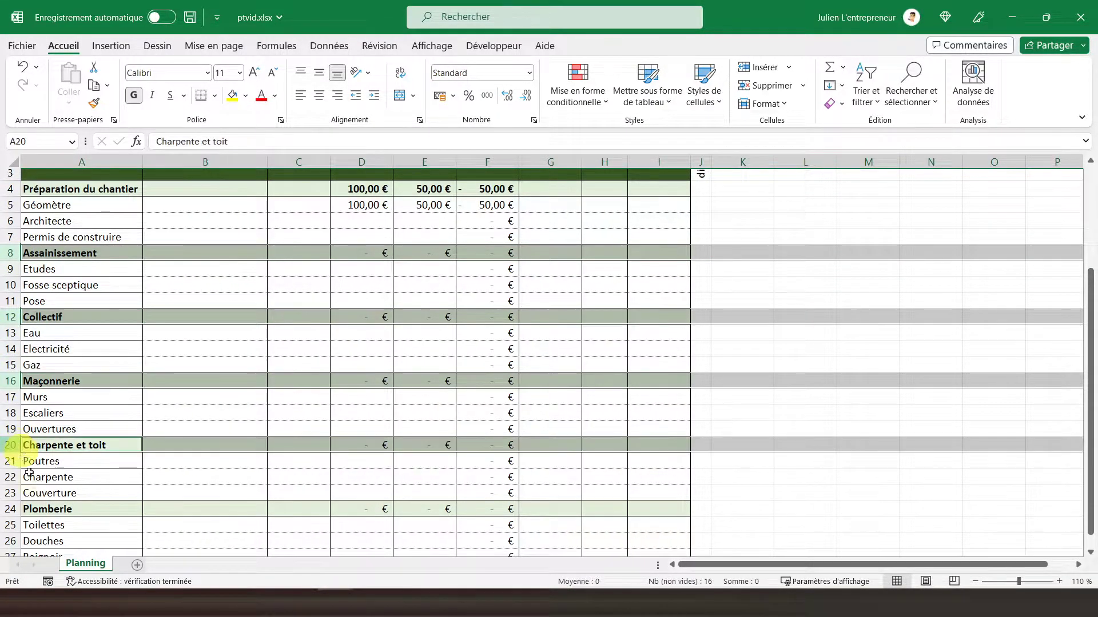
pyautogui.keyDown('ctrl'); pyautogui.click(10, 508); pyautogui.keyUp('ctrl')
pyautogui.scroll(-2, 192, 425)
pyautogui.scroll(-1, 218, 417)
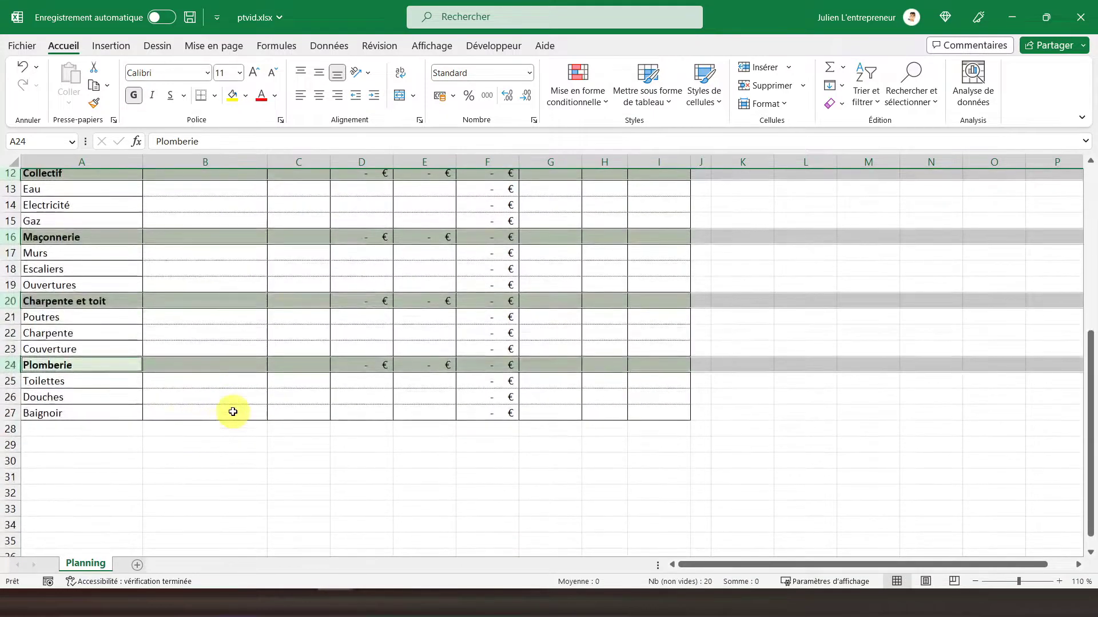
pyautogui.scroll(4, 268, 366)
pyautogui.click(136, 96)
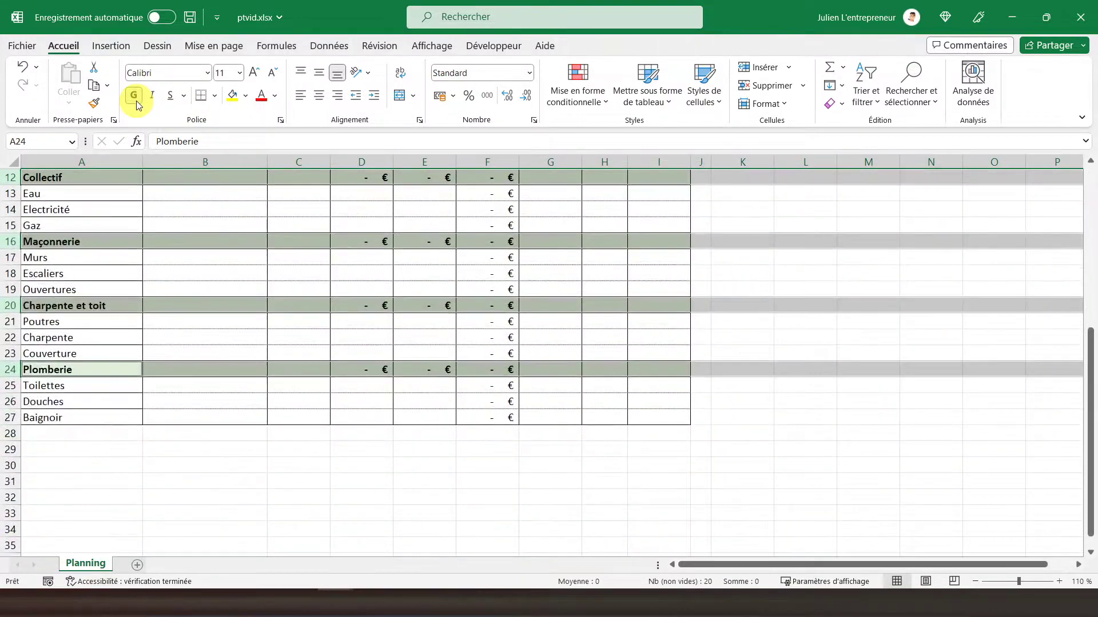
pyautogui.click(463, 289)
pyautogui.scroll(3, 465, 290)
pyautogui.scroll(1, 465, 290)
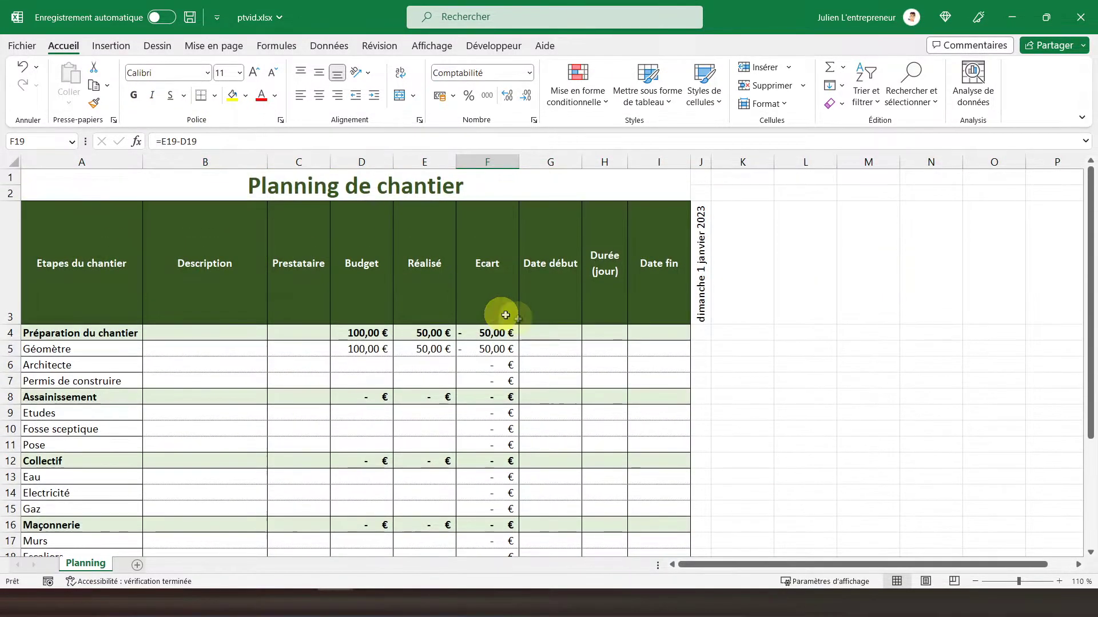
# Enter the formula =SI(G5="";"";MIN(G5:G7)) in G4 for the Date début of Préparation du chantier.
pyautogui.click(531, 334)
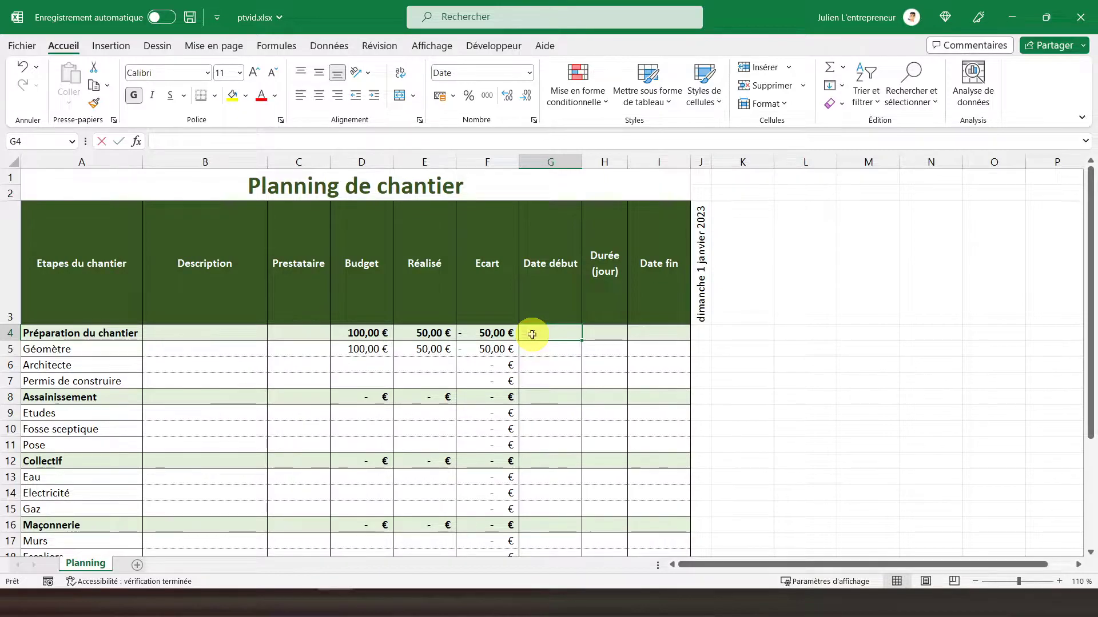
pyautogui.write('=si(')
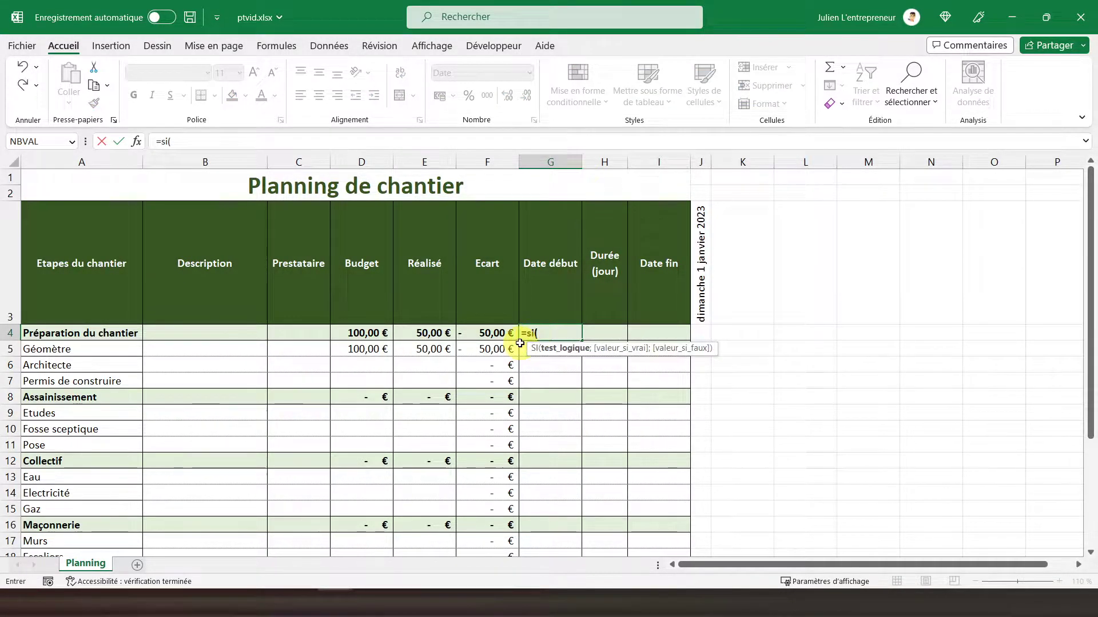
pyautogui.click(521, 349)
pyautogui.write('=')
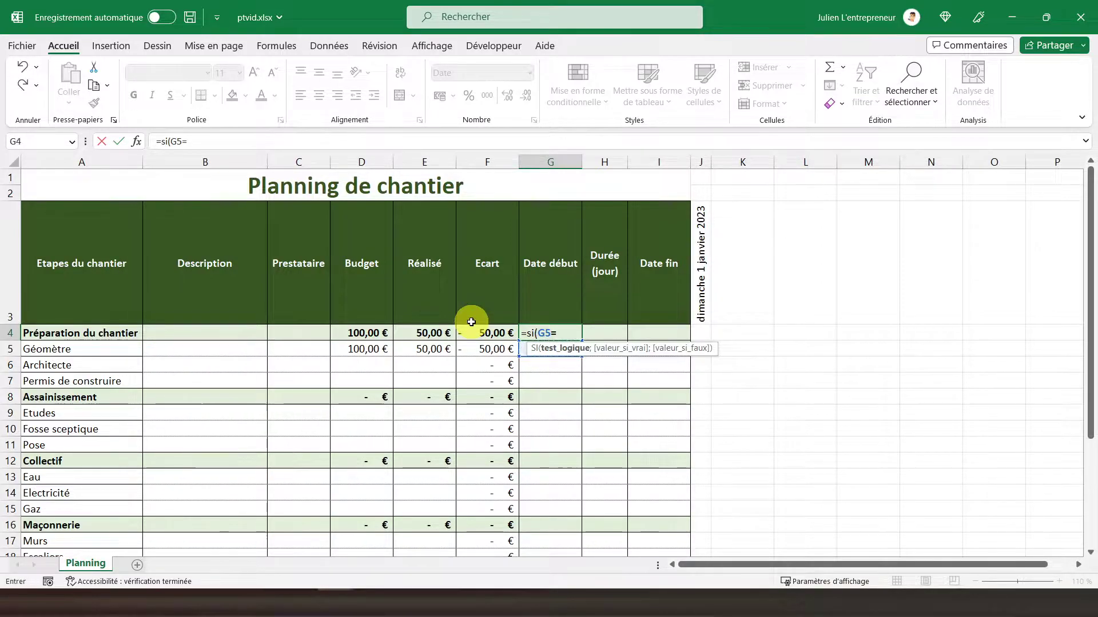
pyautogui.write('"";')
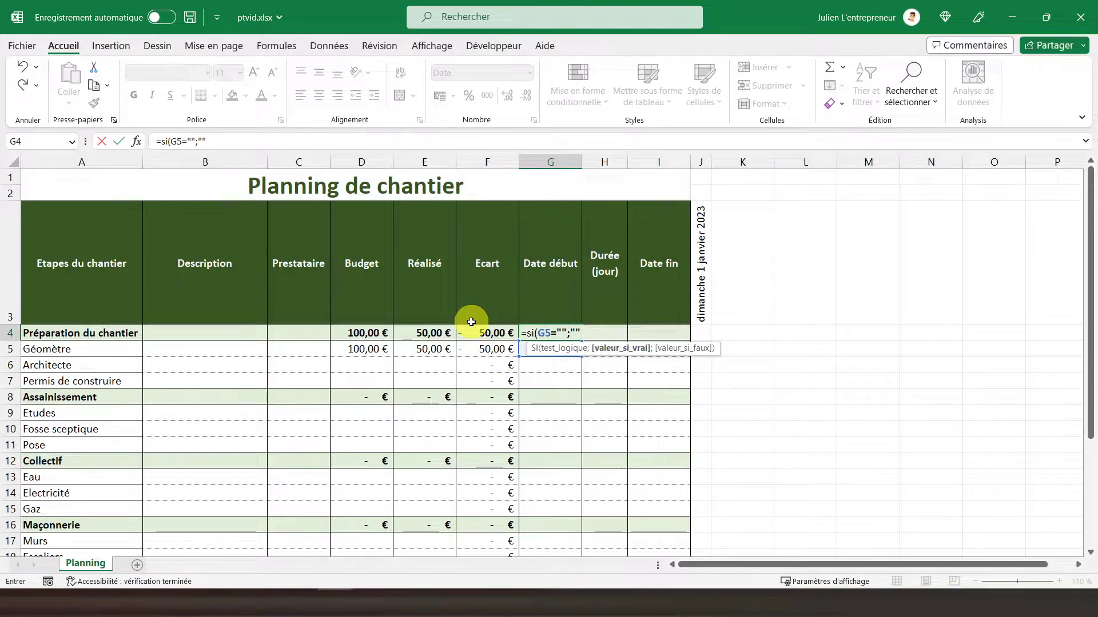
pyautogui.write('""')
pyautogui.write(';')
pyautogui.write('mi')
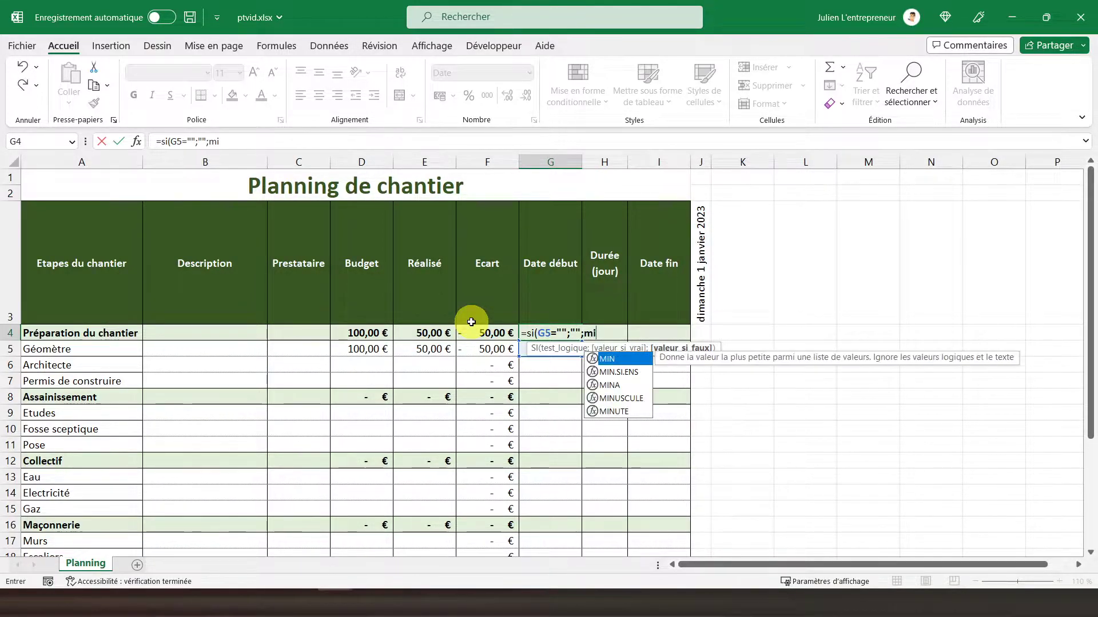
pyautogui.write('n(')
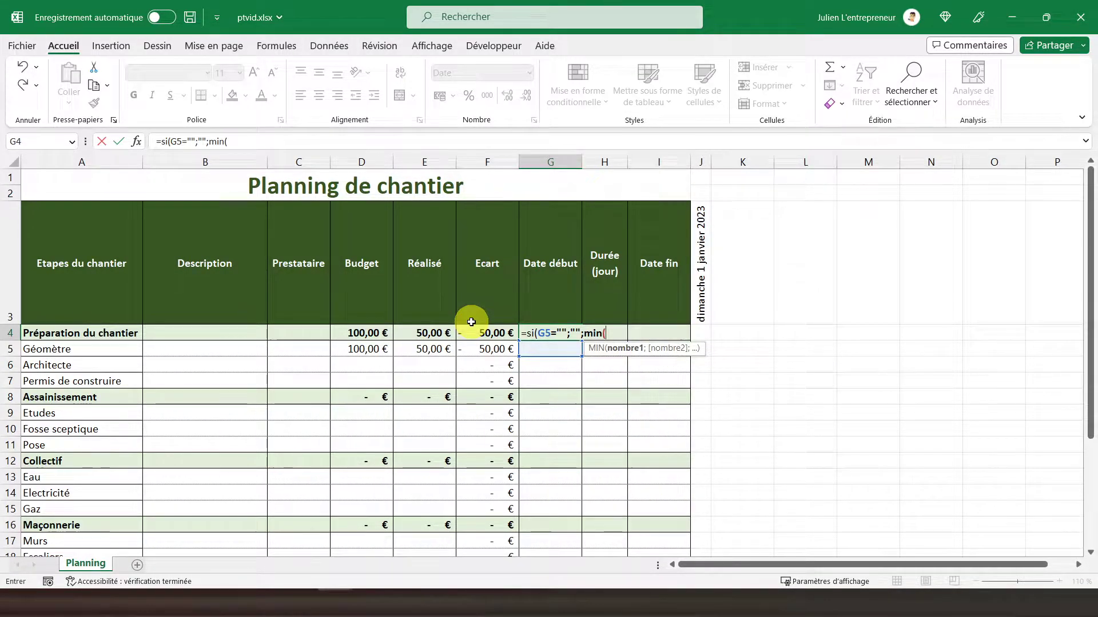
pyautogui.moveTo(535, 385); pyautogui.dragTo(529, 352)
pyautogui.write(')')
pyautogui.press('Return')
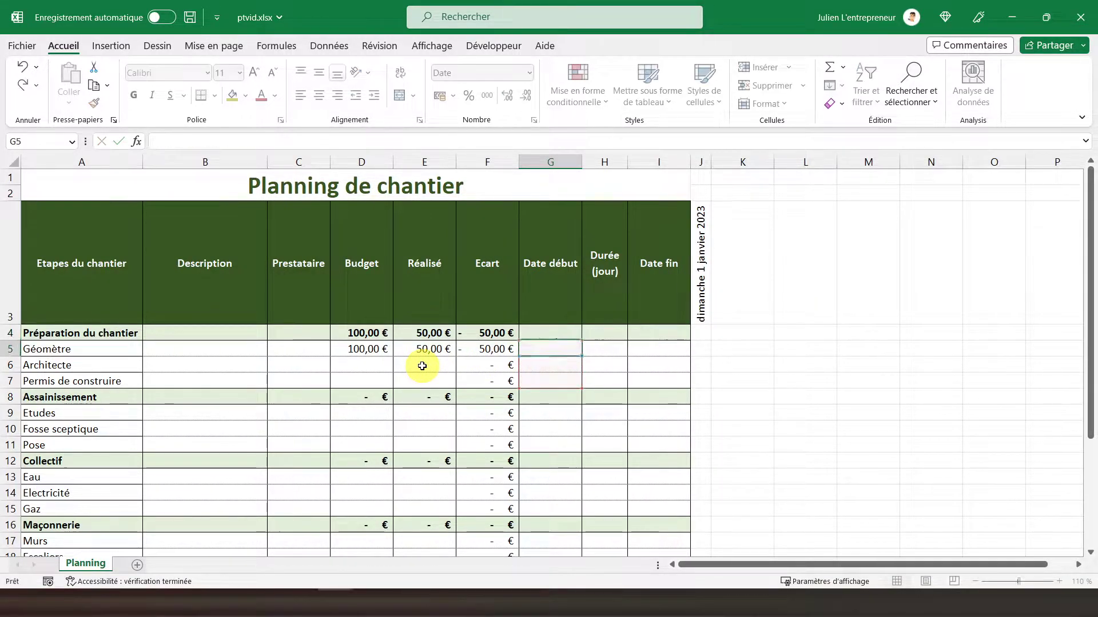
pyautogui.click(538, 334)
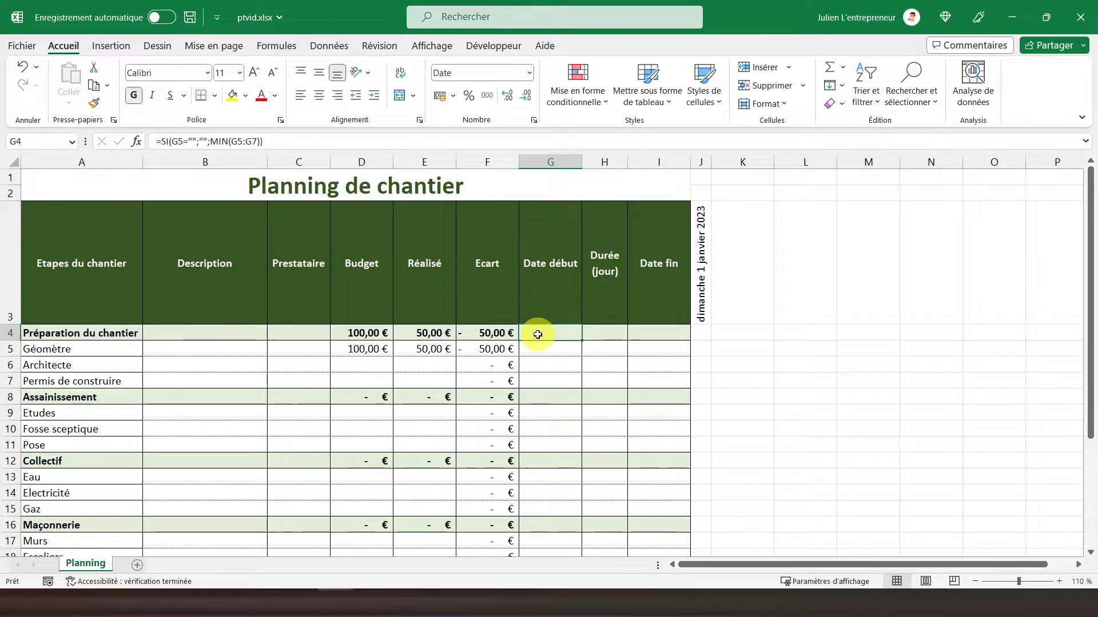
# Enter the Date début 01/01/2023 for Géomètre in G5 and 02/02/2023 for Architecte in G6.
pyautogui.click(535, 350)
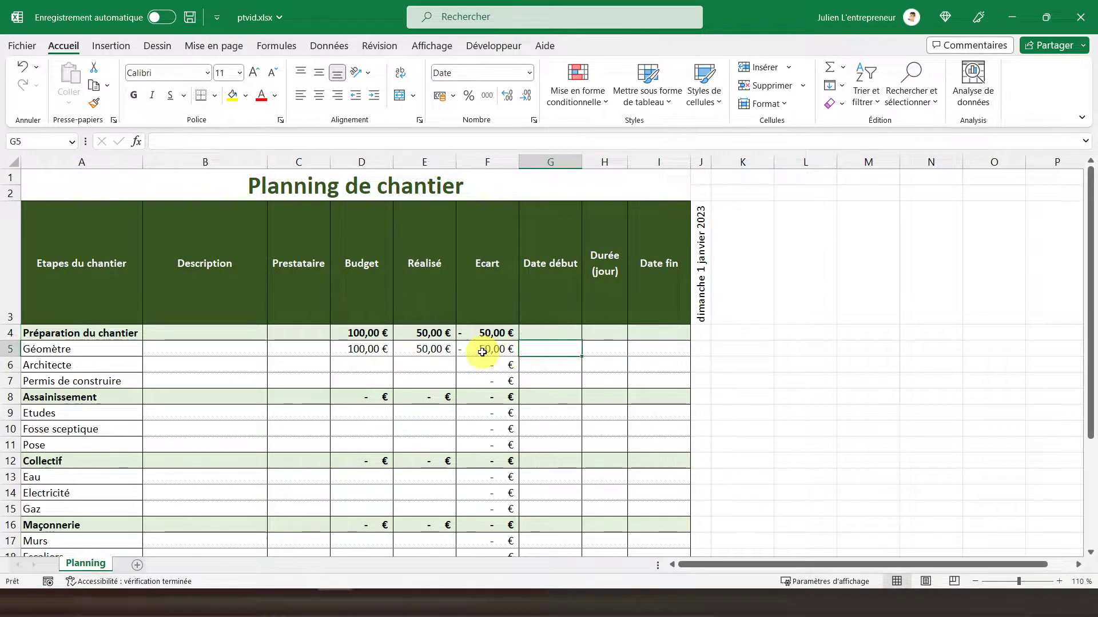
pyautogui.write('01')
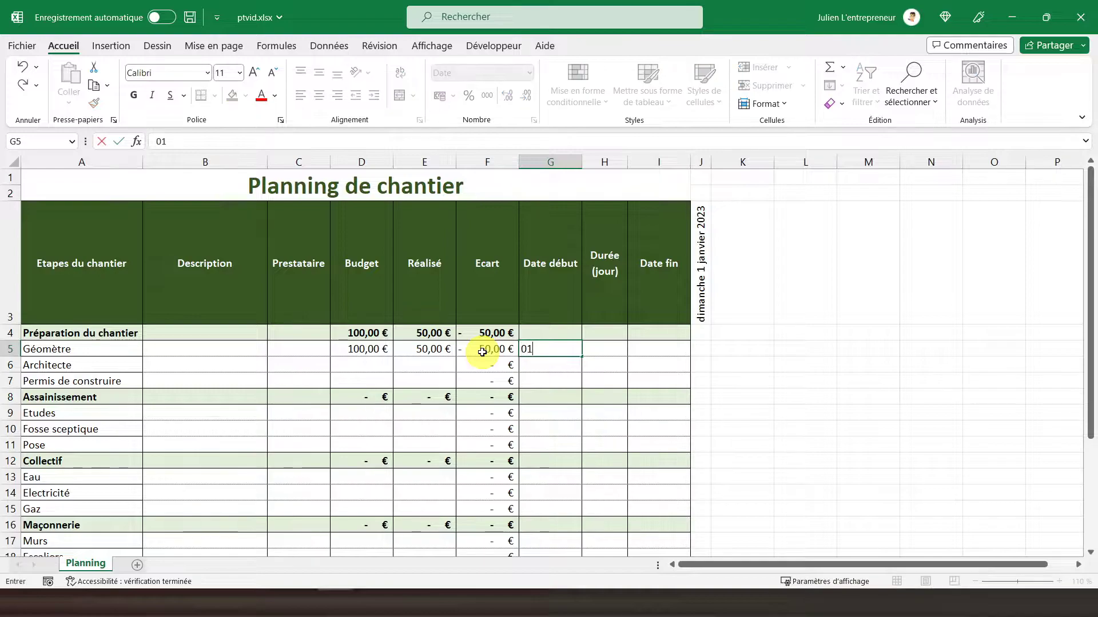
pyautogui.write('/01/20223')
pyautogui.press('Return')
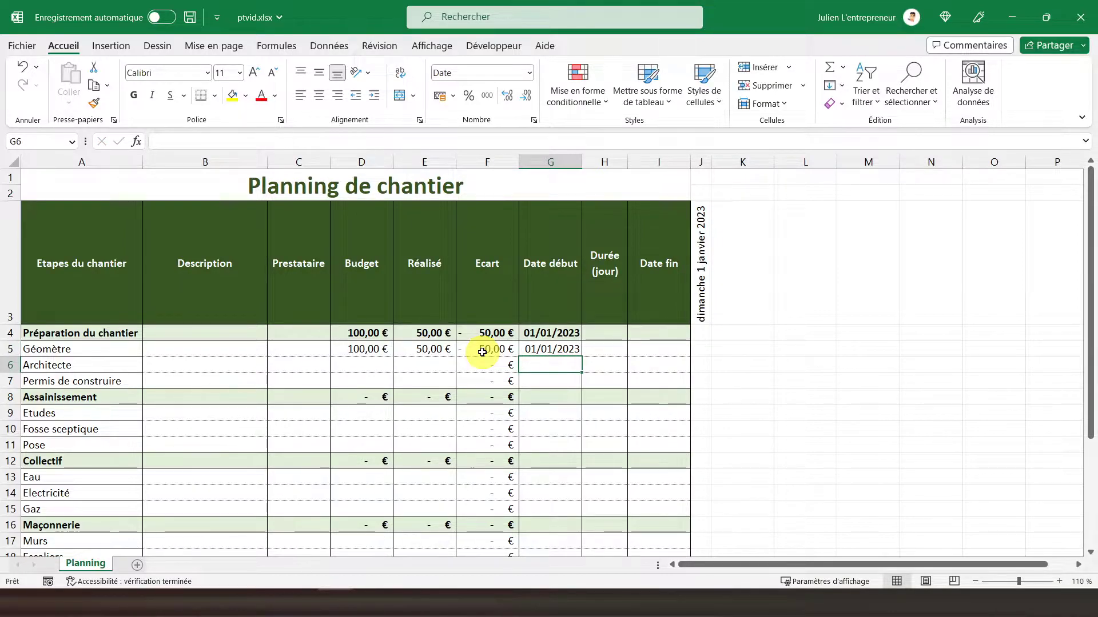
pyautogui.write('02/')
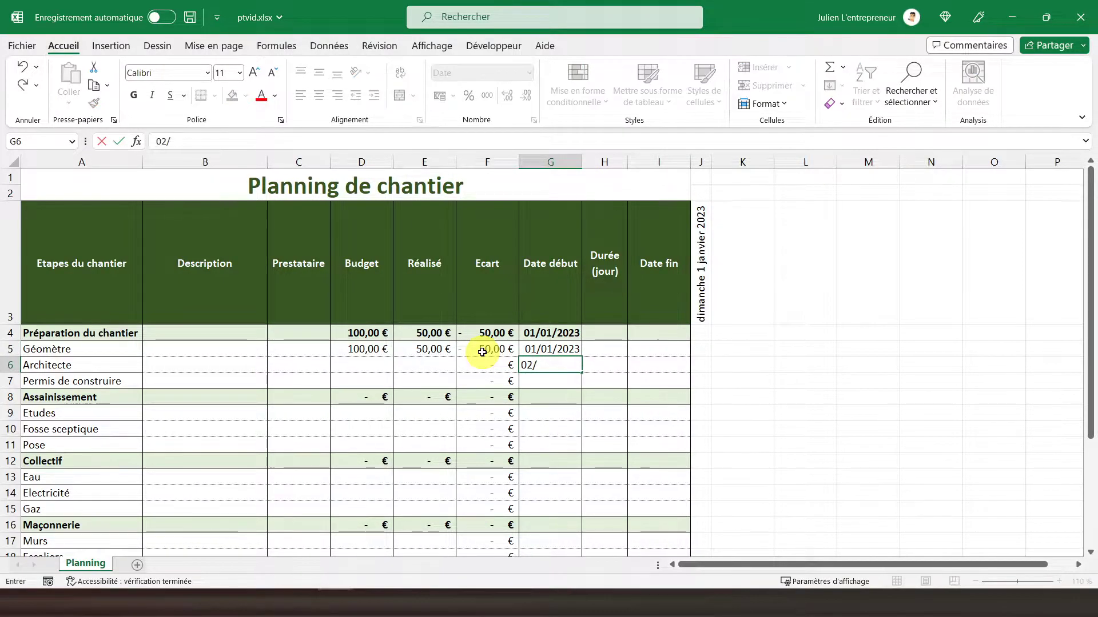
pyautogui.write('02/2023')
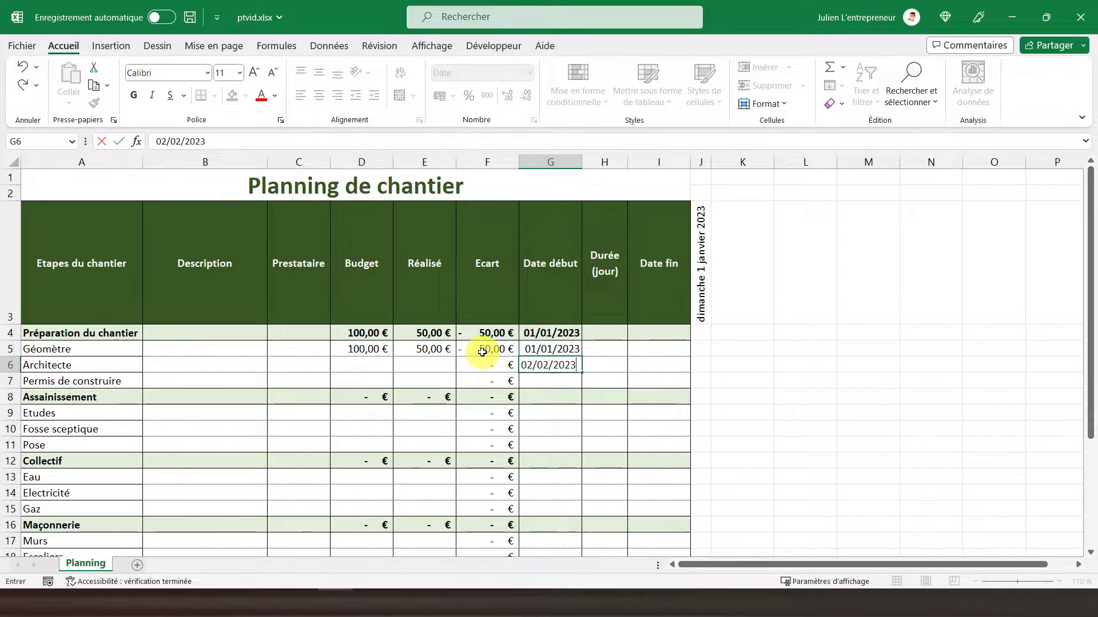
pyautogui.press('Return')
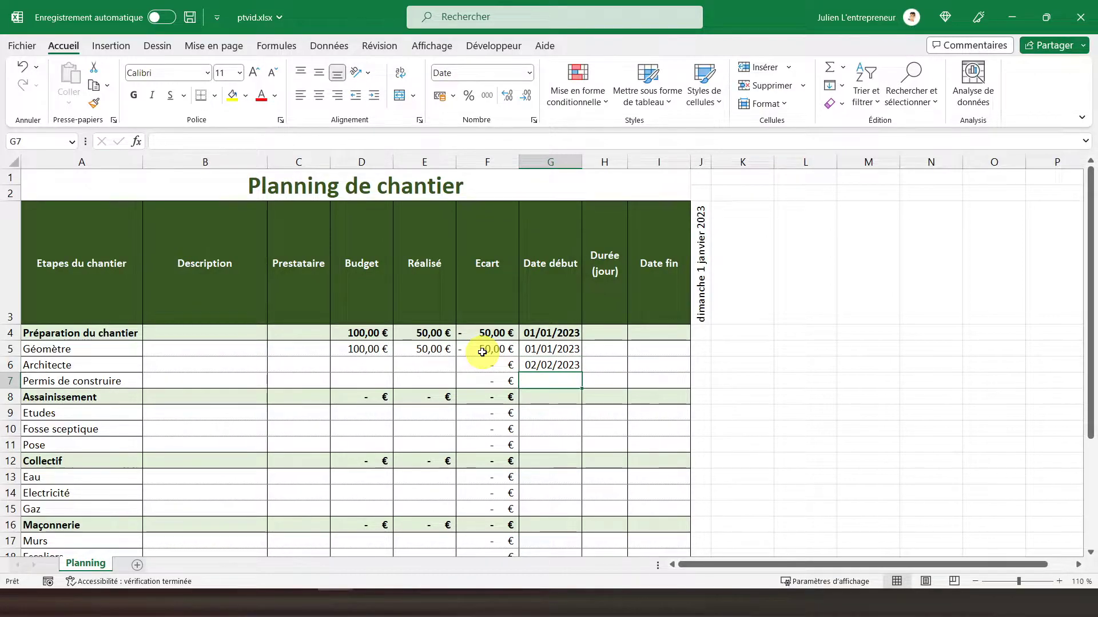
# Change the Date début of Géomètre in G5 to 01/03/2023.
pyautogui.click(524, 334)
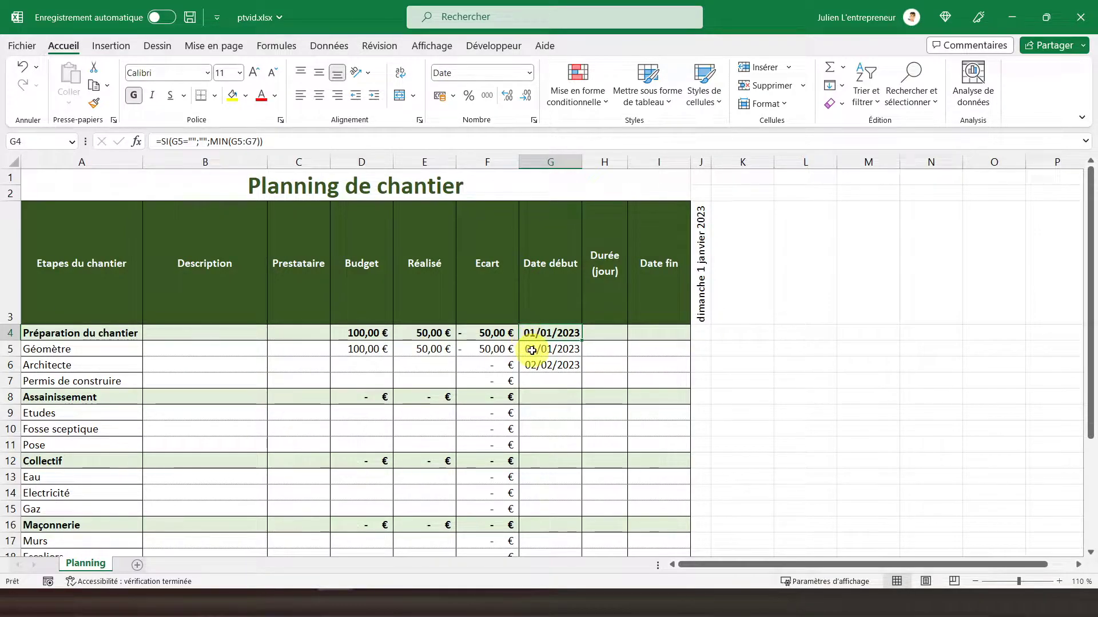
pyautogui.click(531, 348)
pyautogui.write('01')
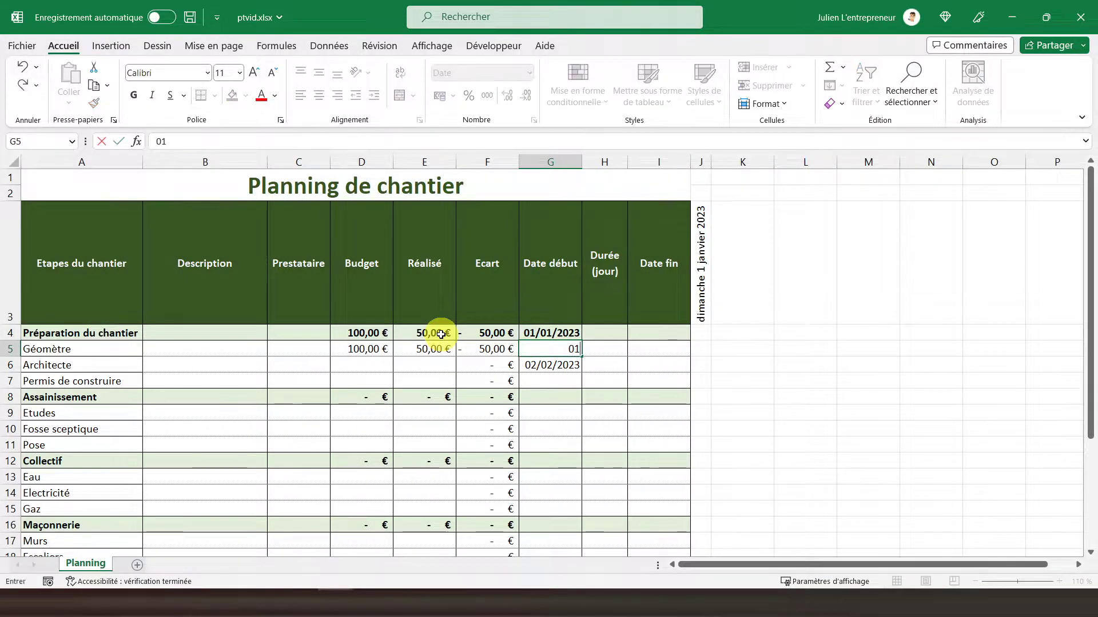
pyautogui.write('/03/2023')
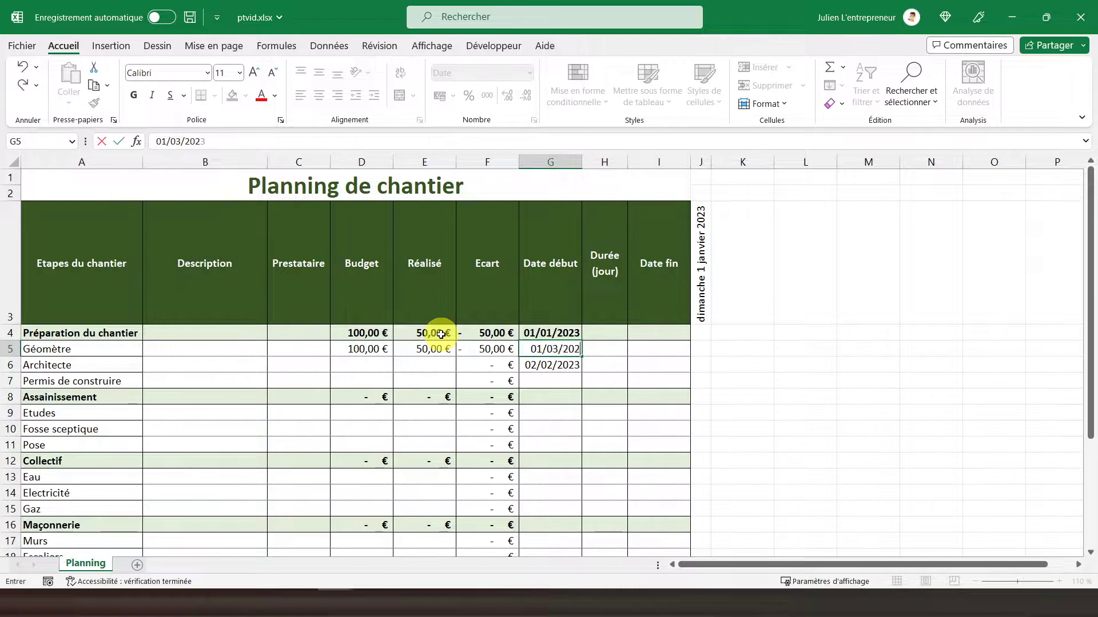
pyautogui.press('Return')
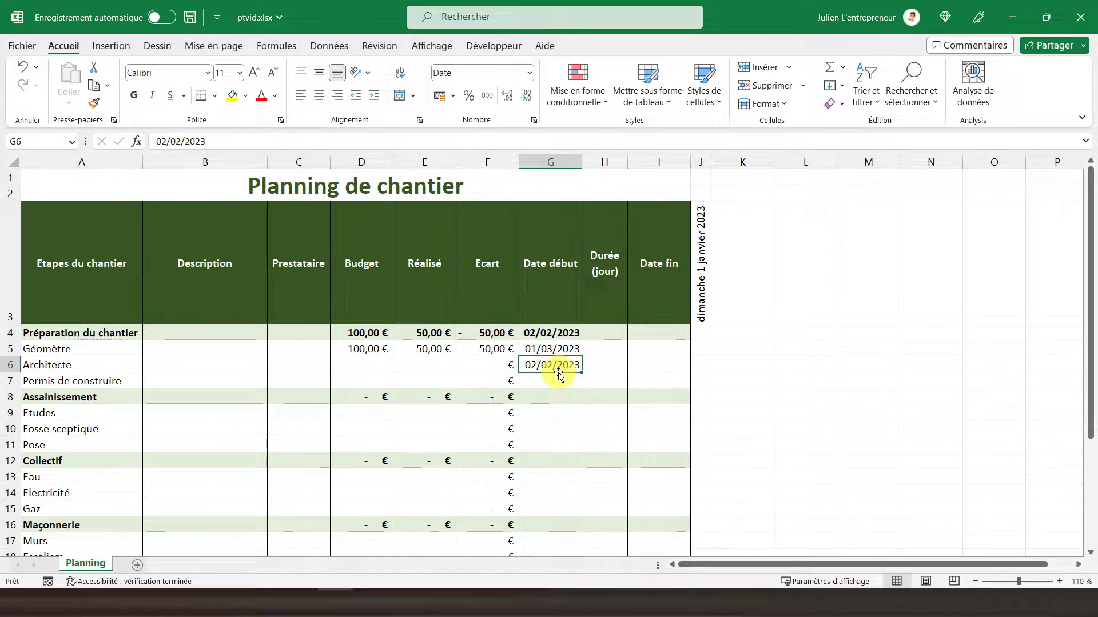
# Try to enter the formula =SI(G4;"";"";SOMME(H5:H7)) in H4 for the Durée of Préparation du chantier.
pyautogui.click(596, 331)
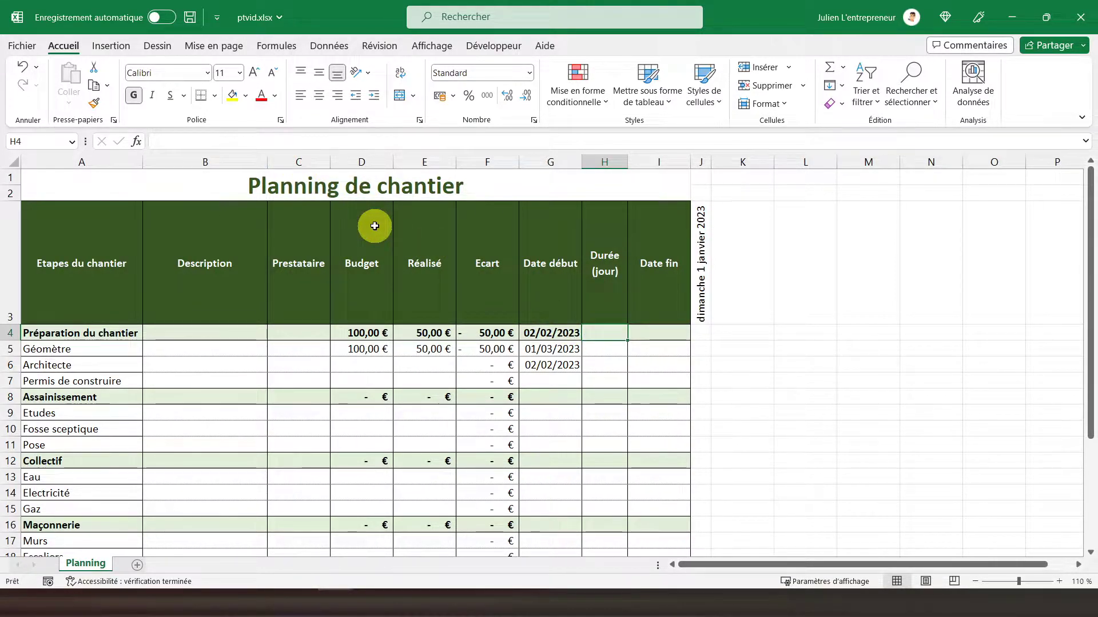
pyautogui.write('=si')
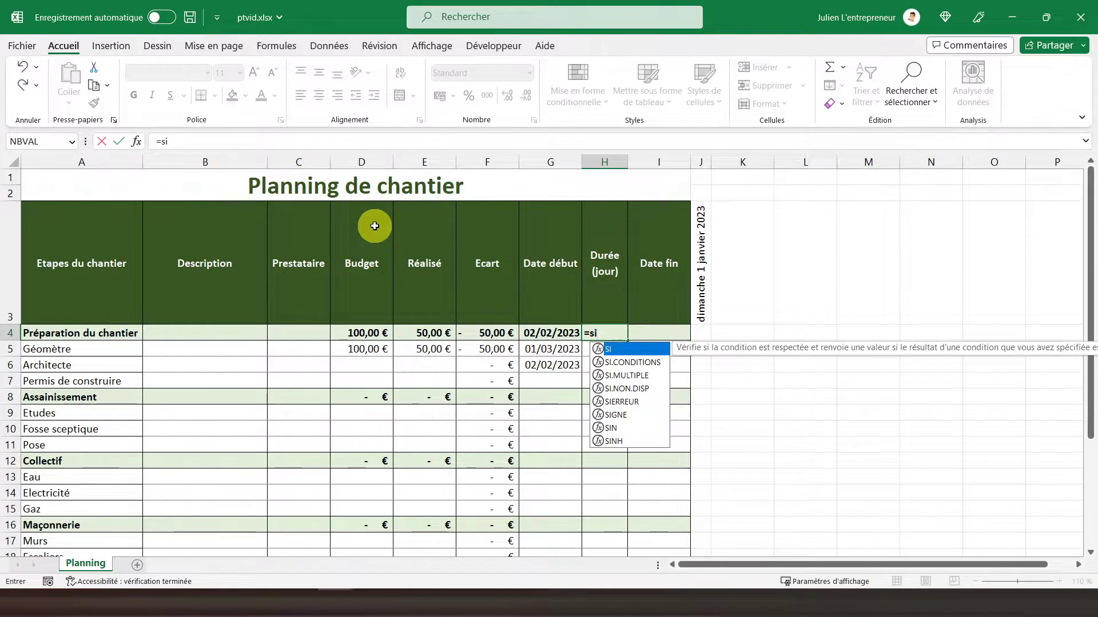
pyautogui.write('(')
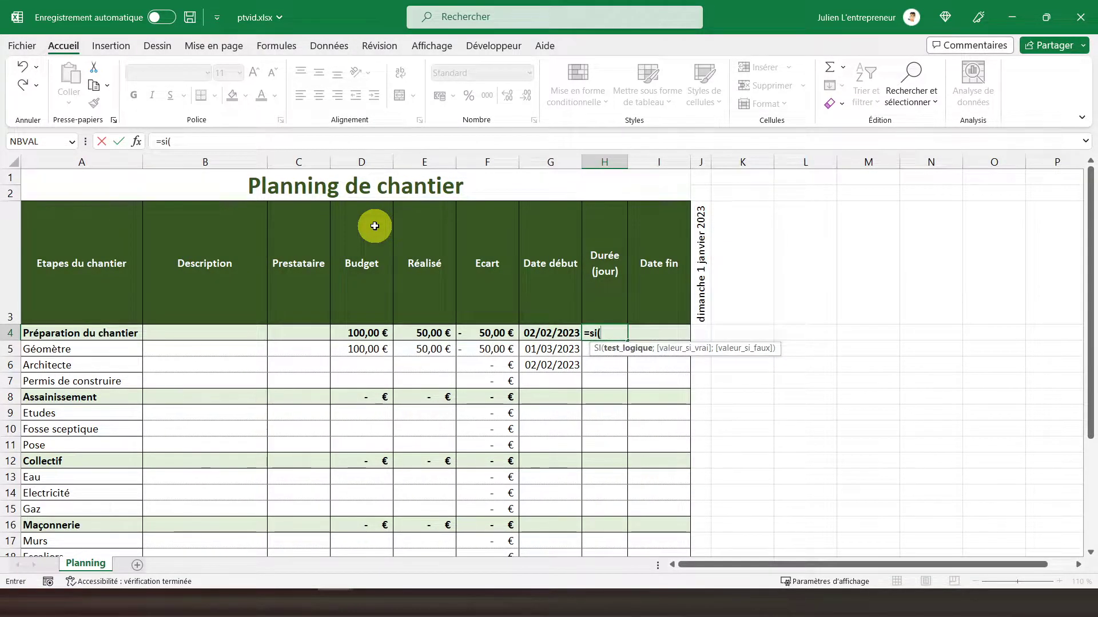
pyautogui.click(540, 333)
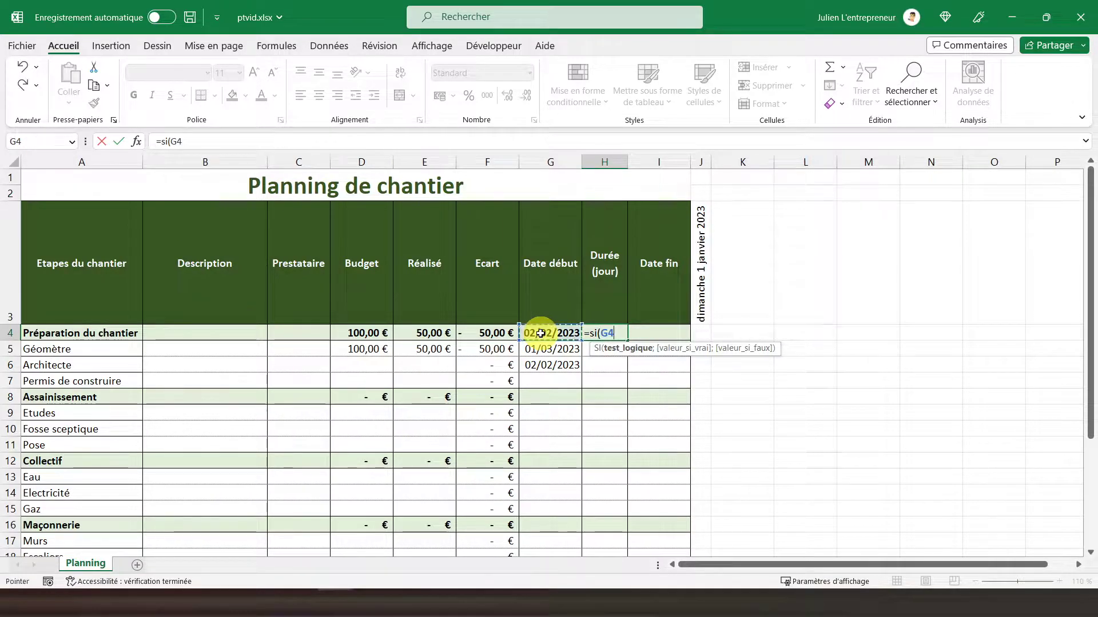
pyautogui.write(';')
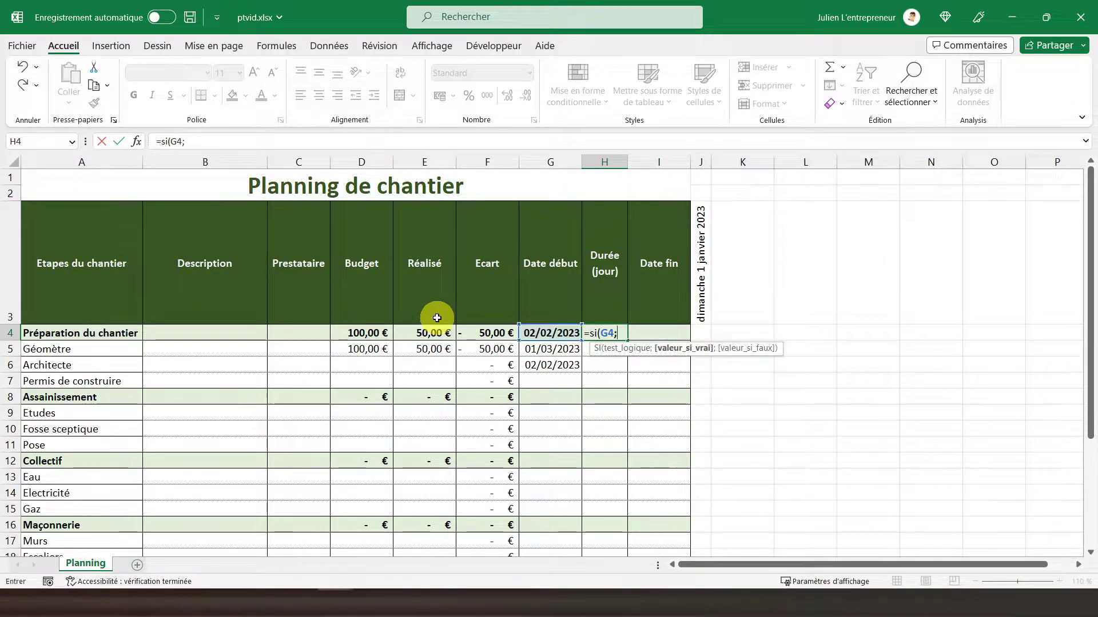
pyautogui.write('"";')
pyautogui.write('""')
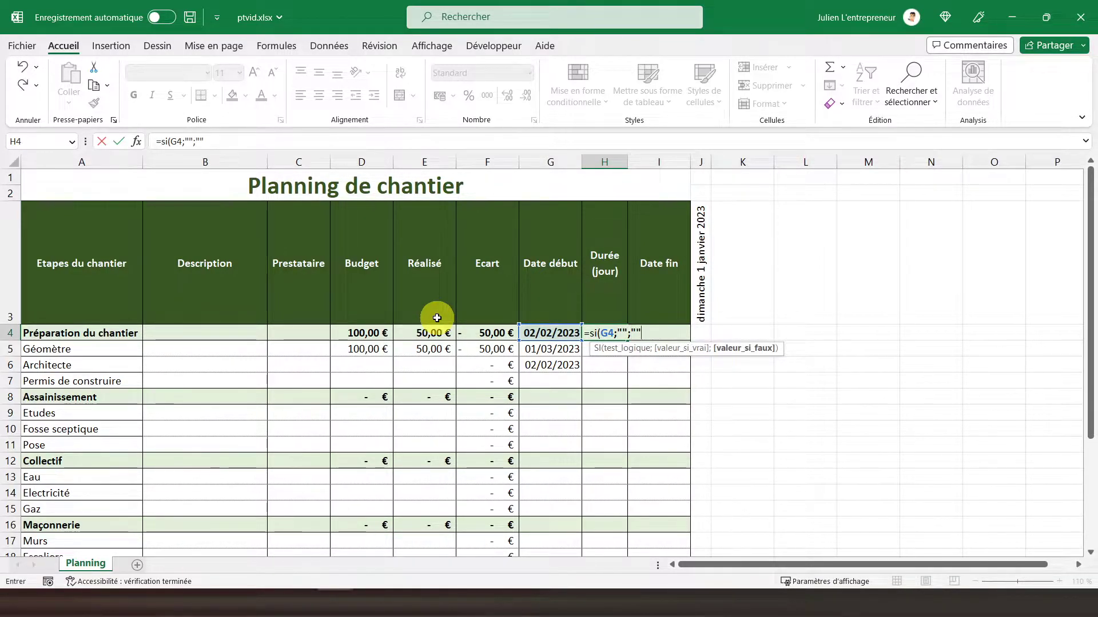
pyautogui.write(';')
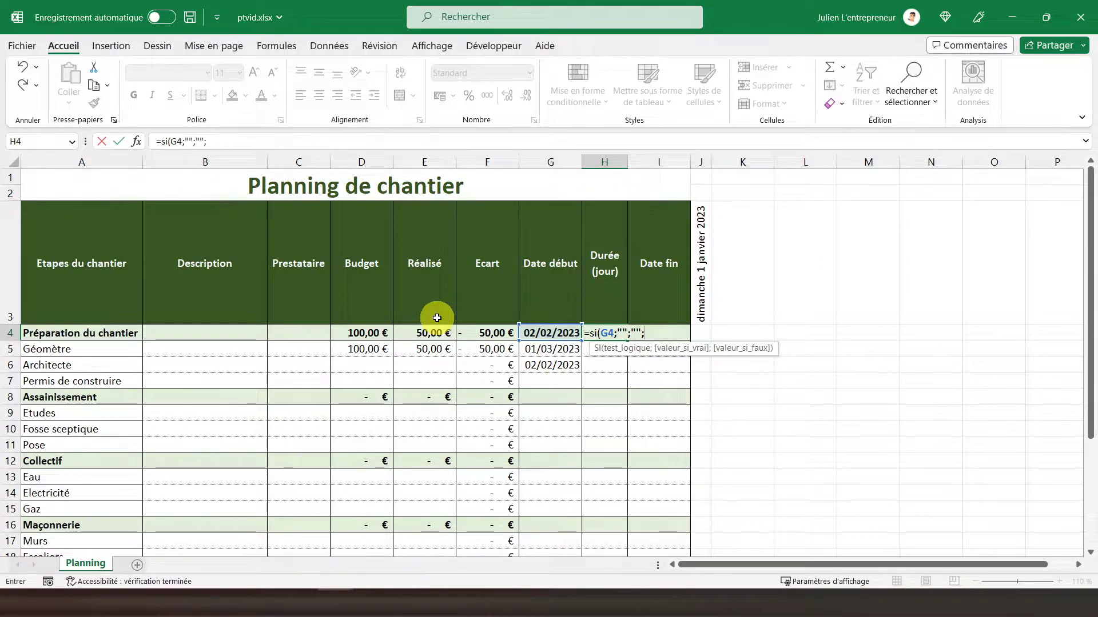
pyautogui.write('somme(')
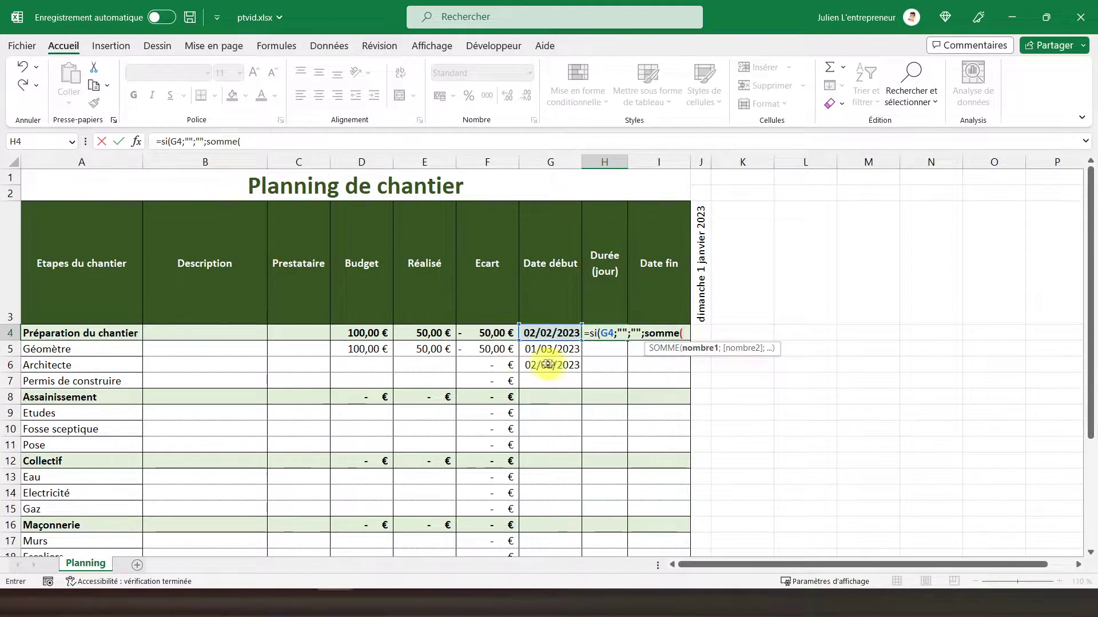
pyautogui.moveTo(595, 380); pyautogui.dragTo(594, 347)
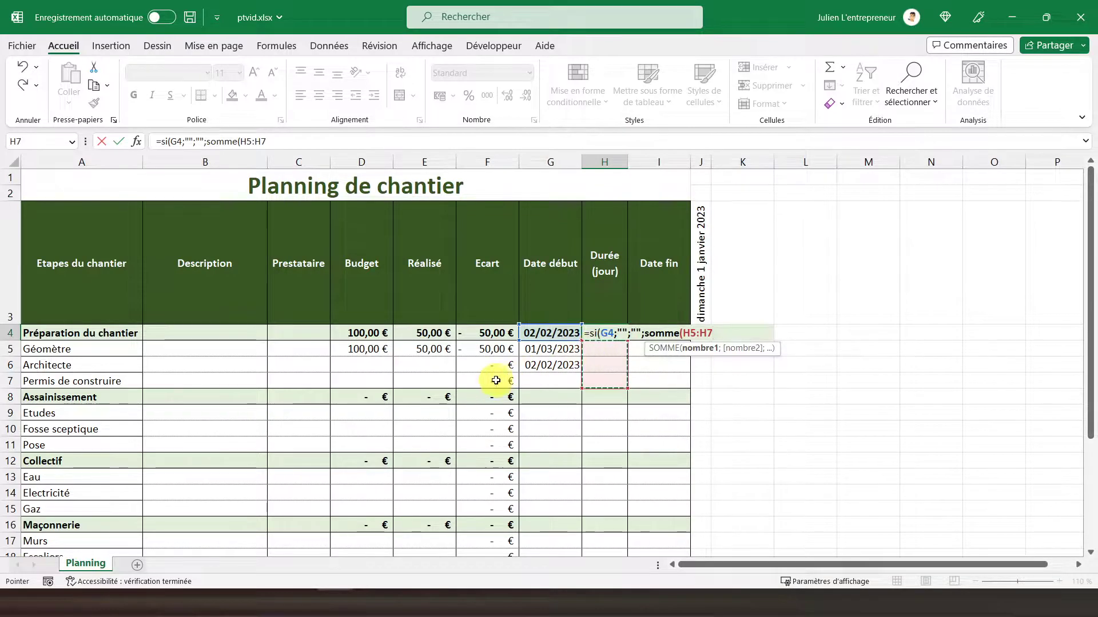
pyautogui.write(')')
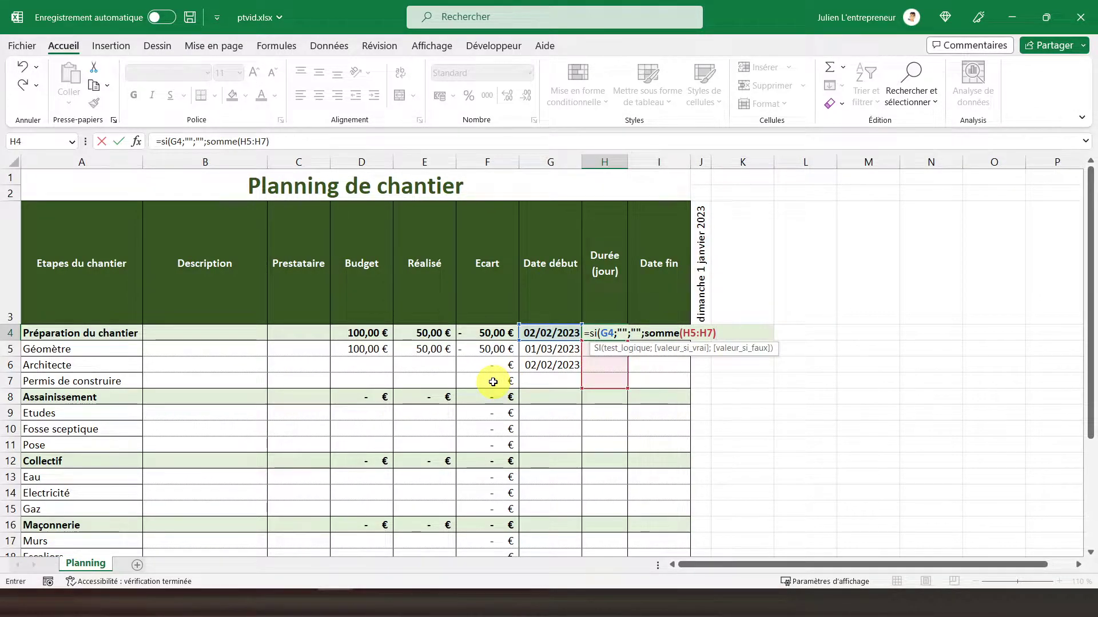
pyautogui.write(')')
pyautogui.press('Return')
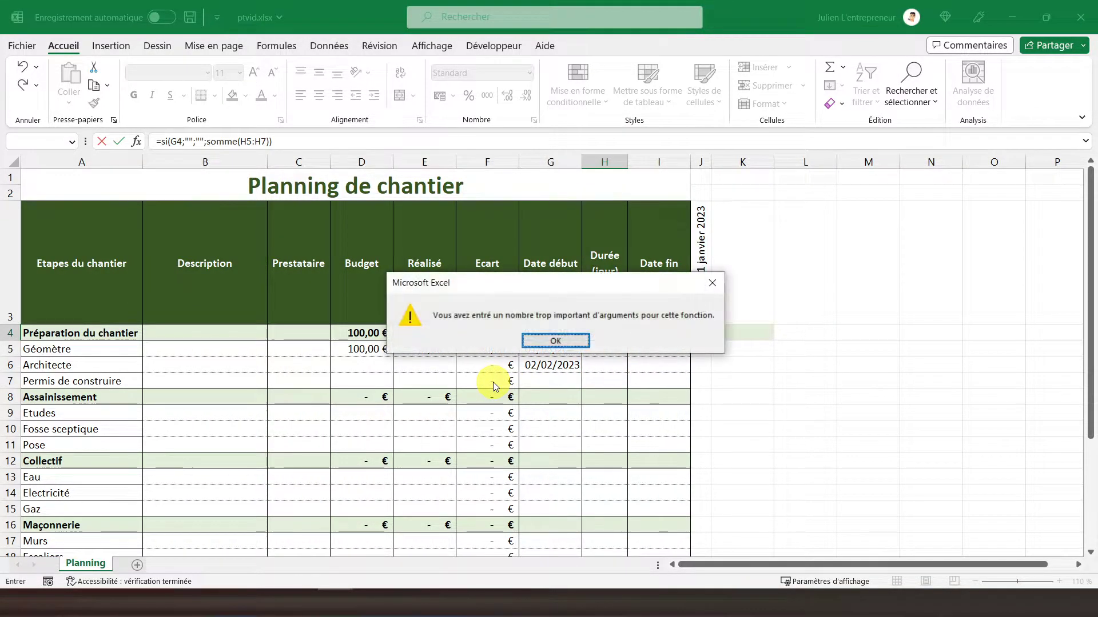
pyautogui.click(558, 341)
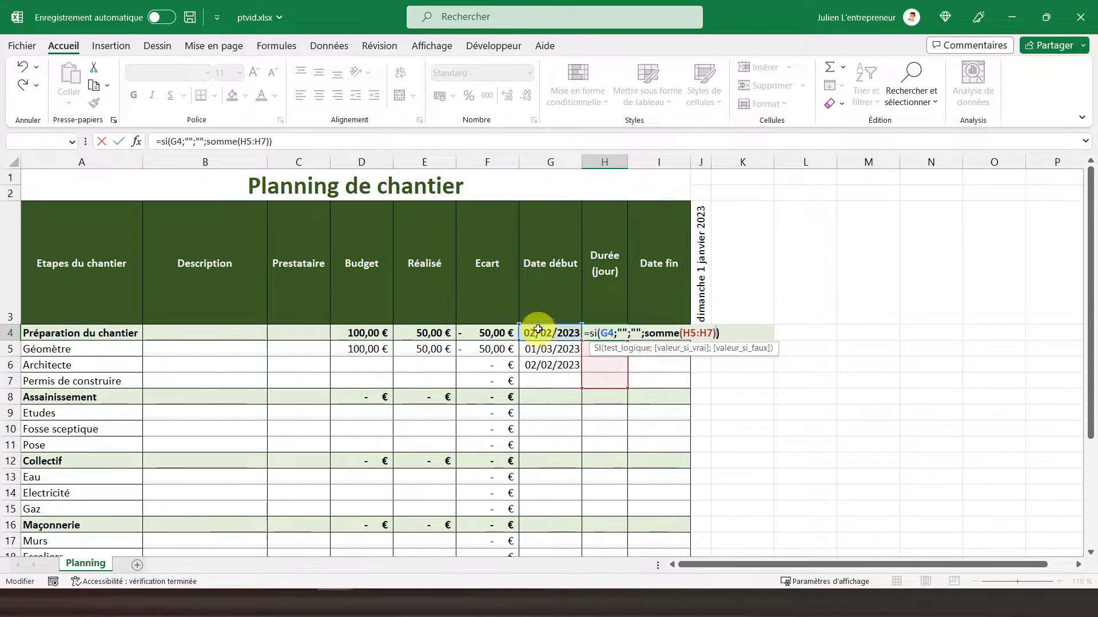
# Correct the condition in the H4 formula so it reads =SI(G4="";"";SOMME(H5:H7)).
pyautogui.click(182, 142)
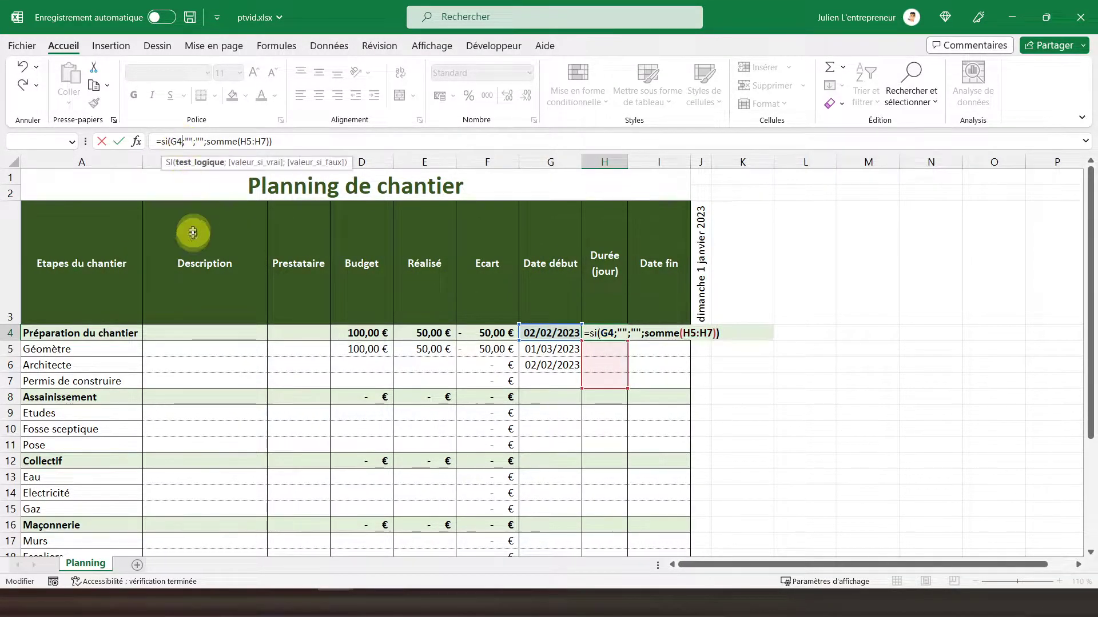
pyautogui.write('=')
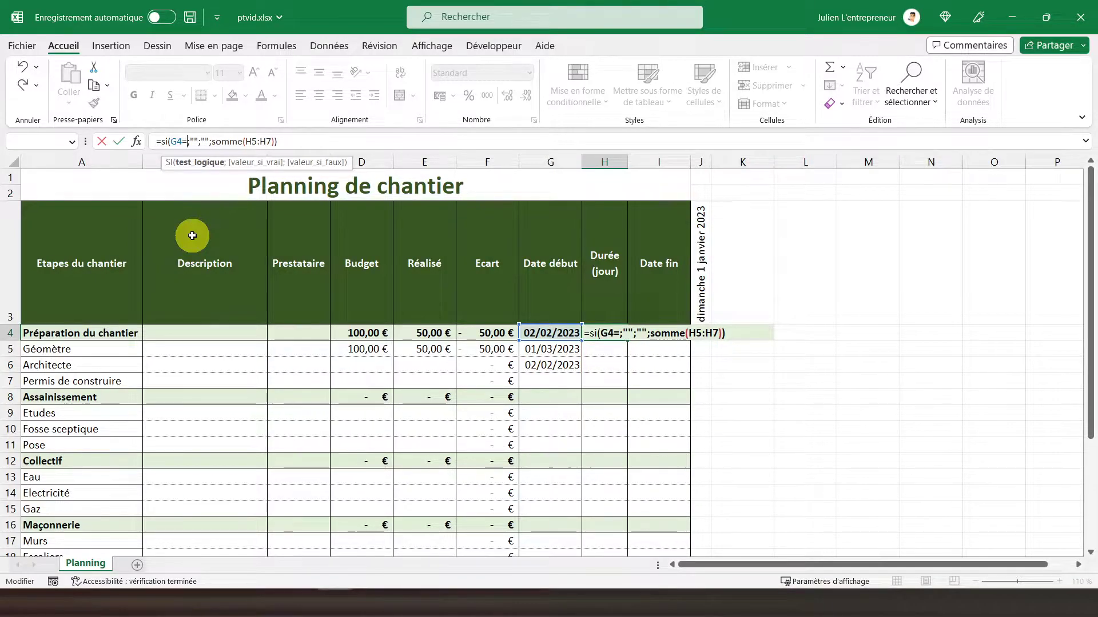
pyautogui.press('Delete')
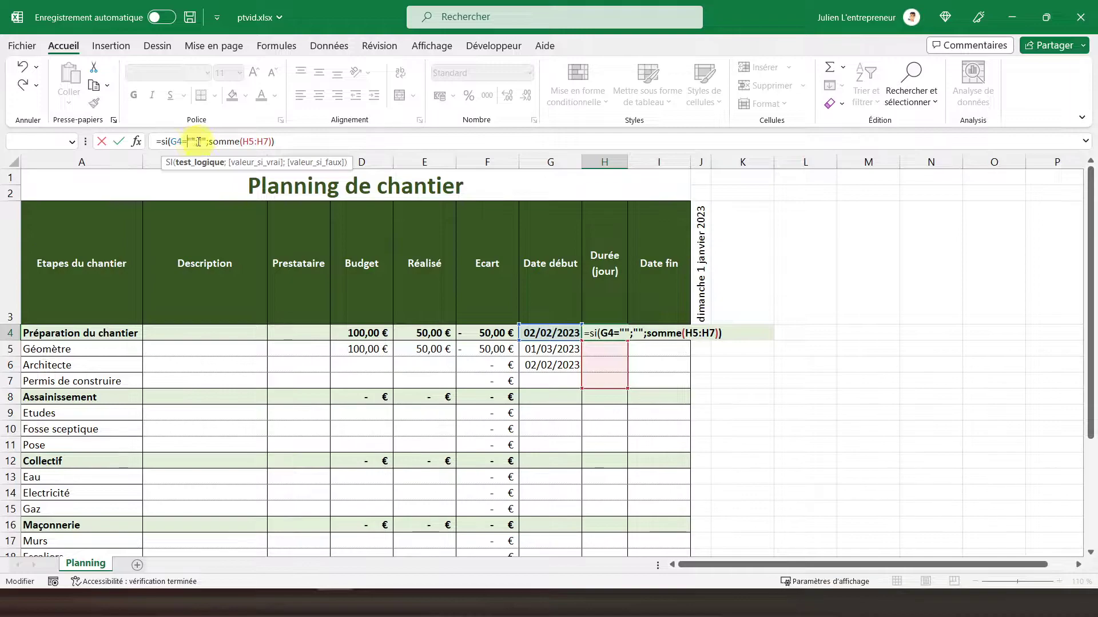
pyautogui.click(283, 140)
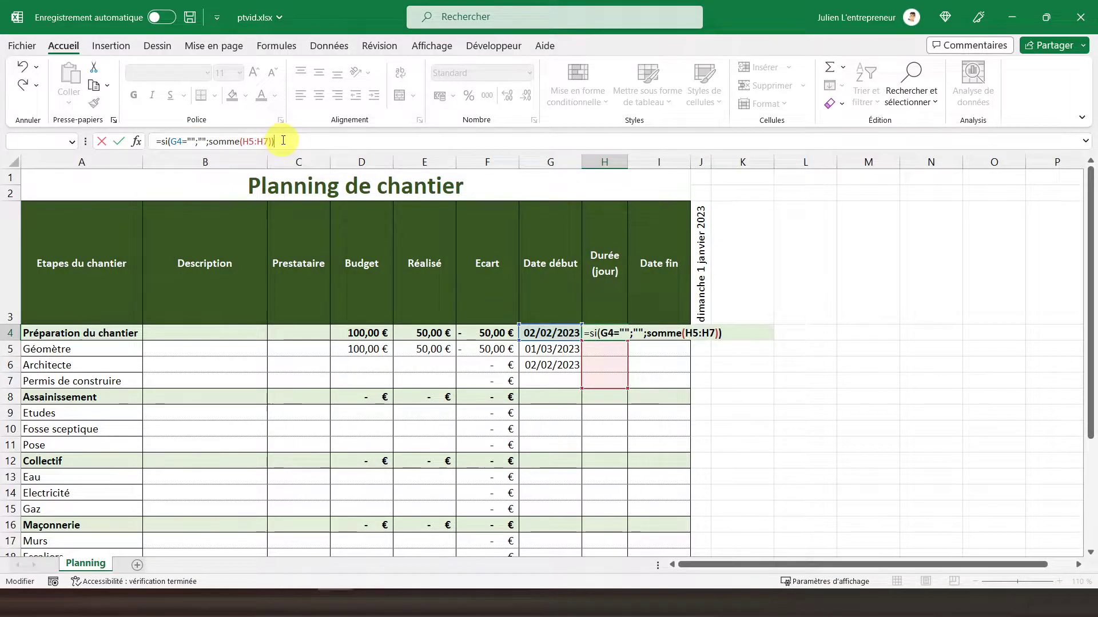
pyautogui.press('Return')
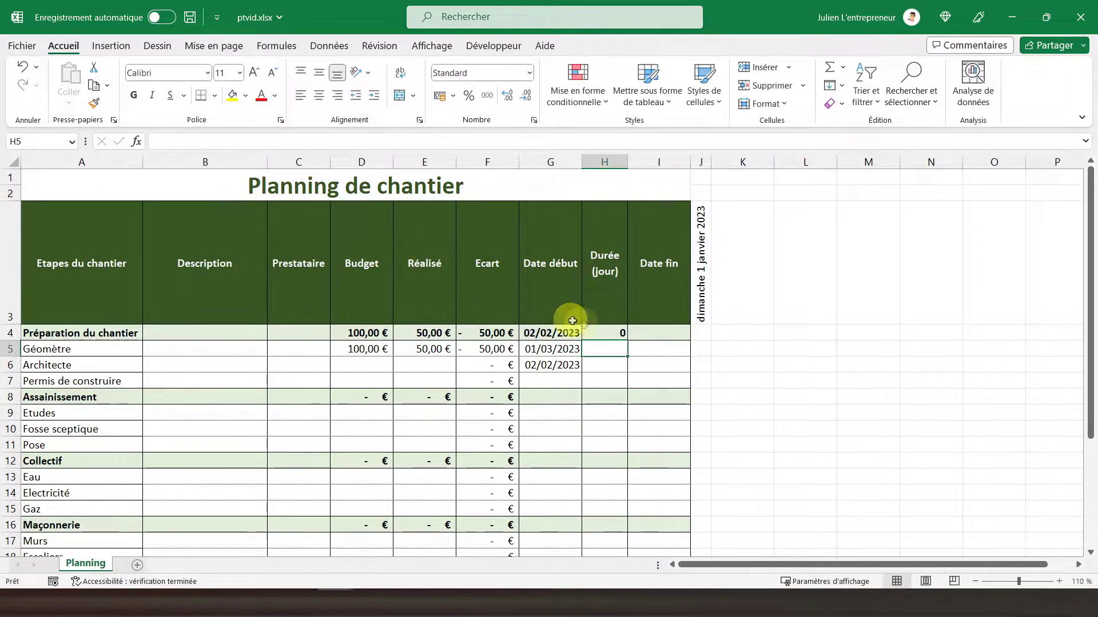
# Apply the custom number format 0" jou(s)" to the Durée cells H4:H27.
pyautogui.click(613, 337)
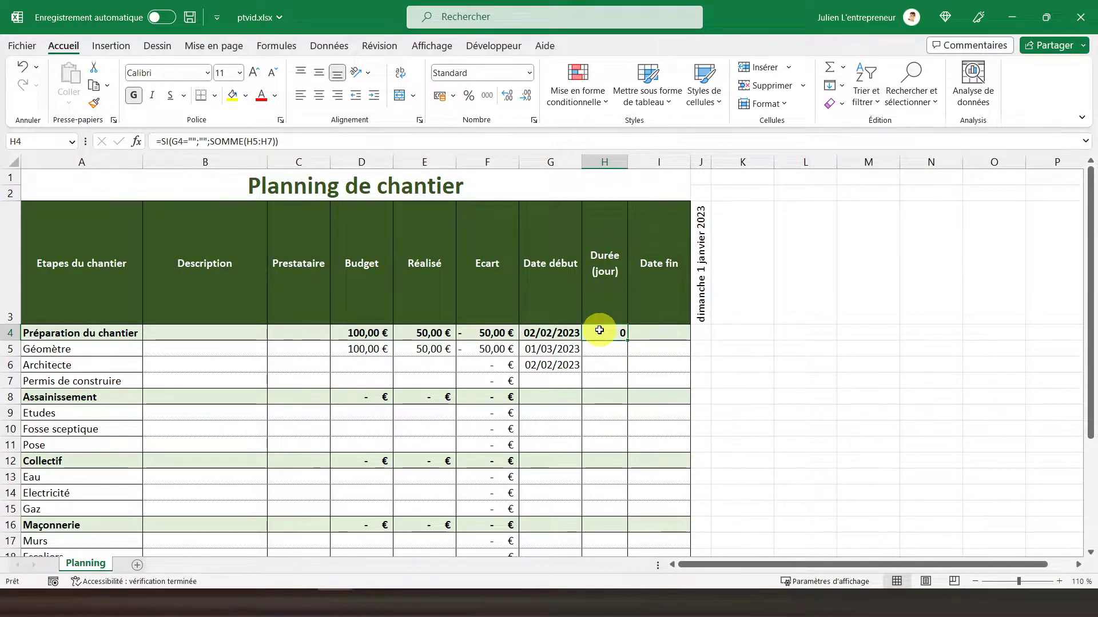
pyautogui.scroll(-1, 601, 323)
pyautogui.moveTo(605, 311); pyautogui.dragTo(607, 527)
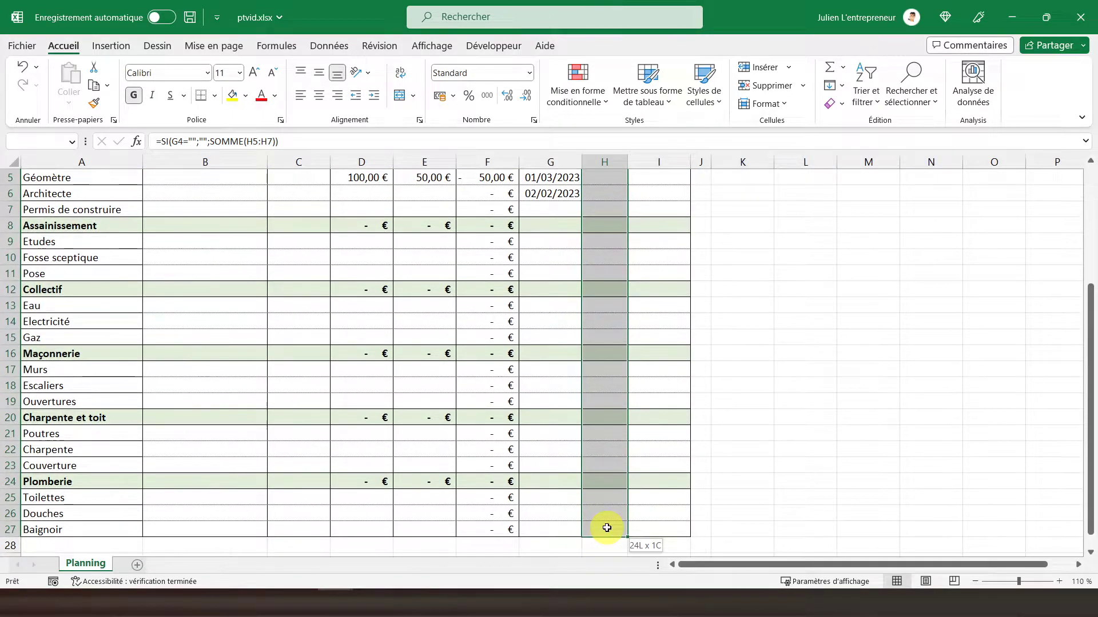
pyautogui.scroll(2, 603, 394)
pyautogui.rightClick(600, 343)
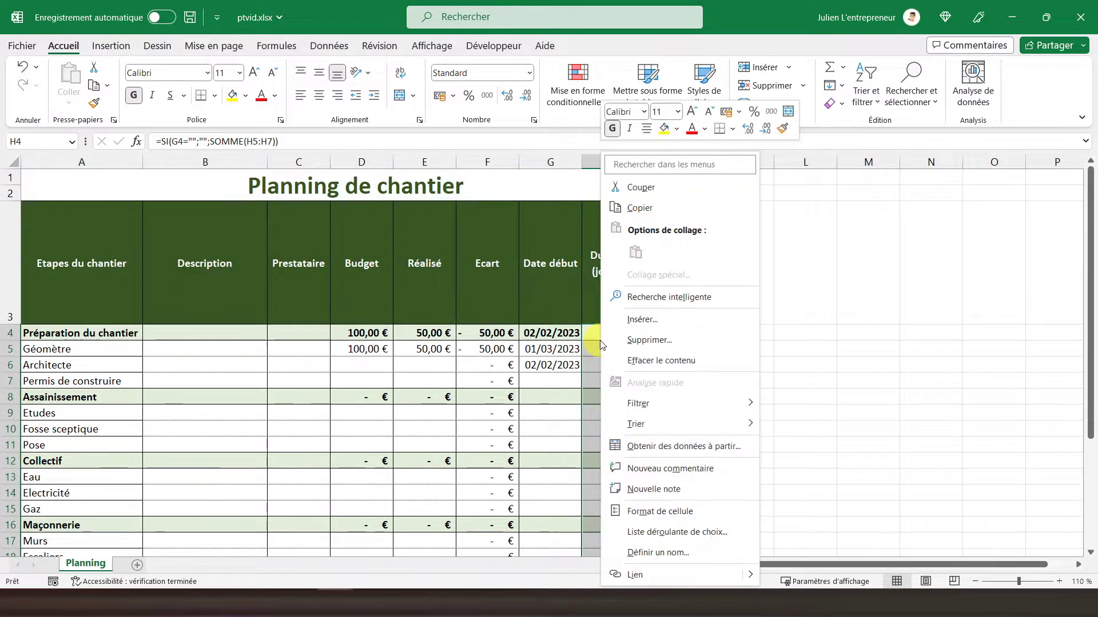
pyautogui.click(612, 511)
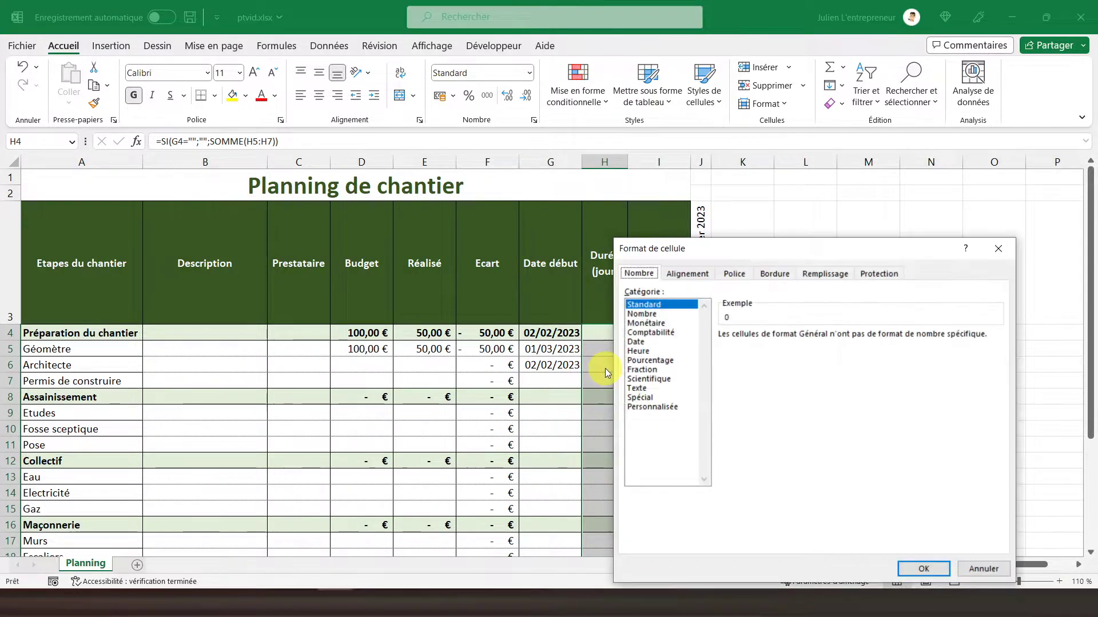
pyautogui.click(652, 407)
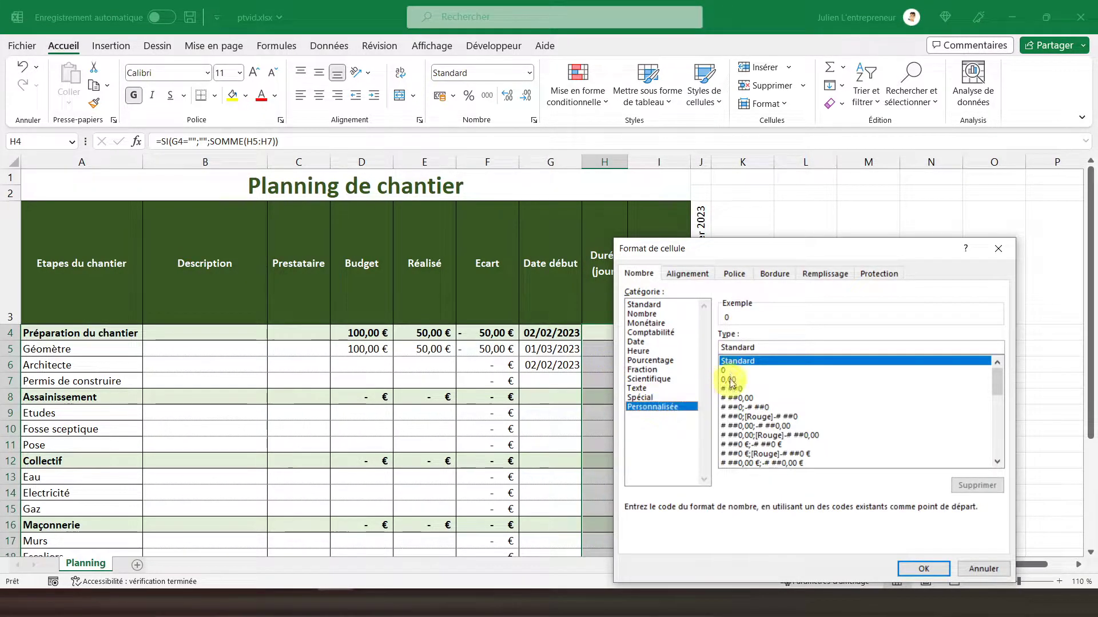
pyautogui.click(730, 371)
pyautogui.click(737, 347)
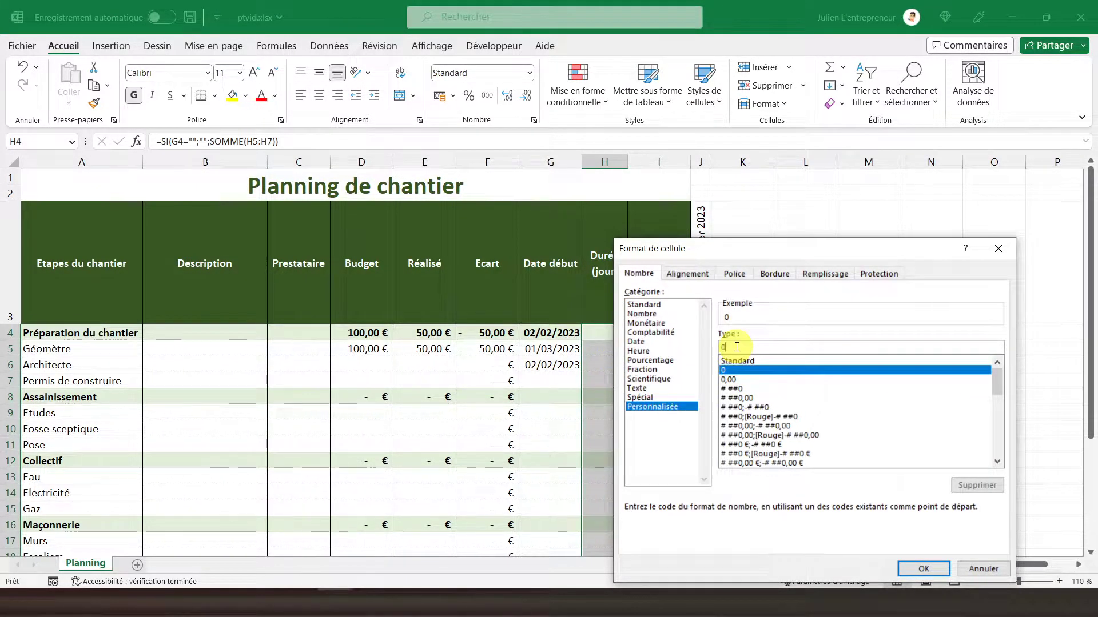
pyautogui.write('" jou(s')
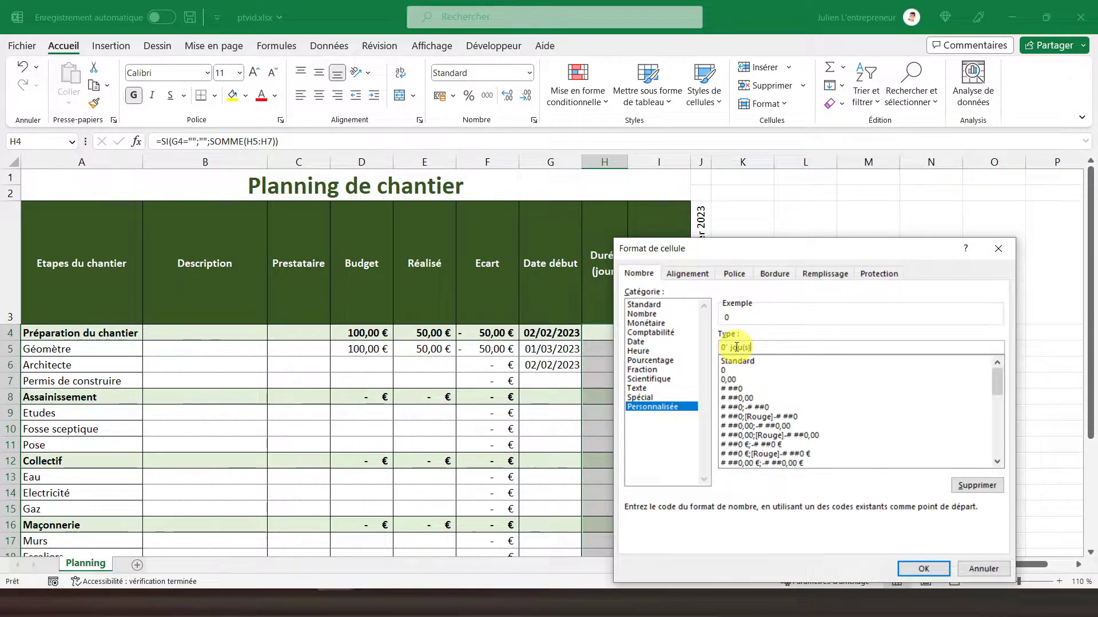
pyautogui.write(')"')
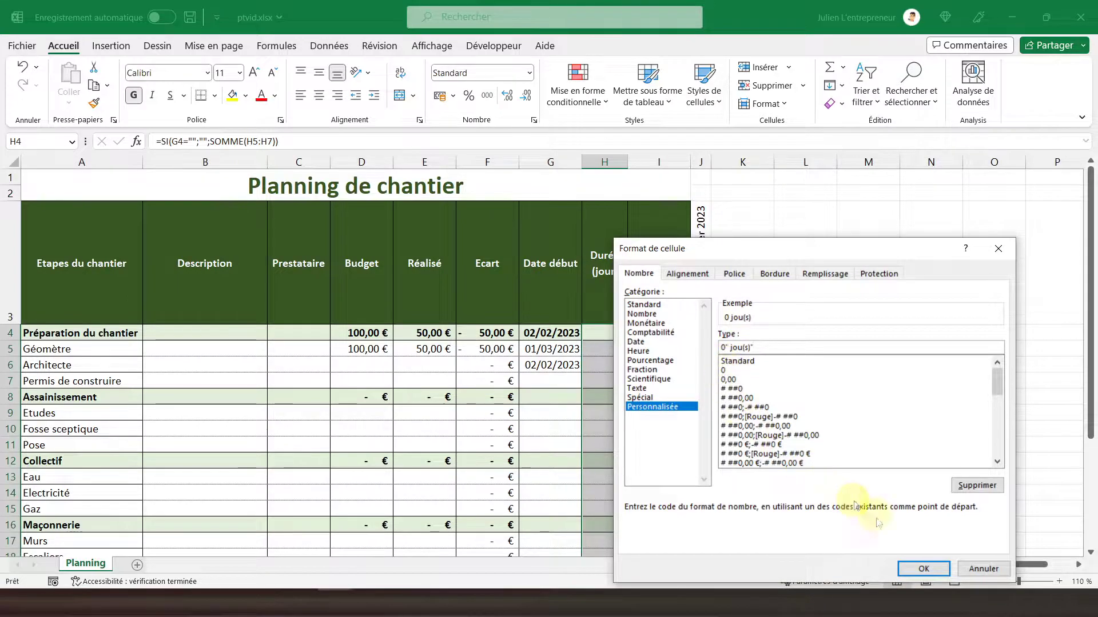
pyautogui.click(924, 569)
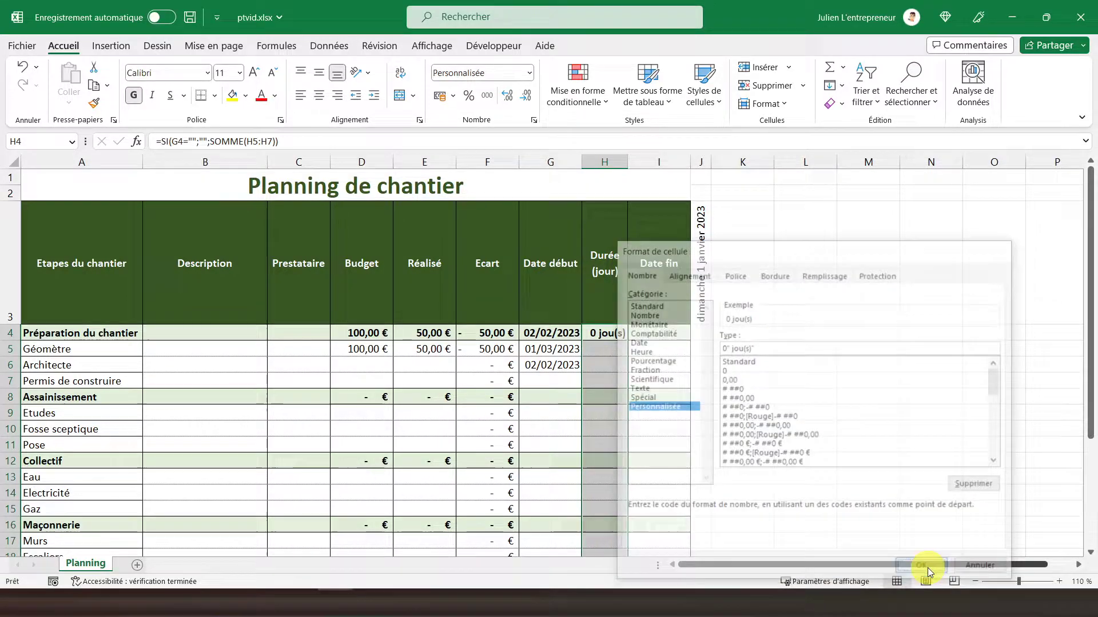
# Correct the custom number format of the Durée cells H4:H27 to 0" jour(s)".
pyautogui.rightClick(612, 334)
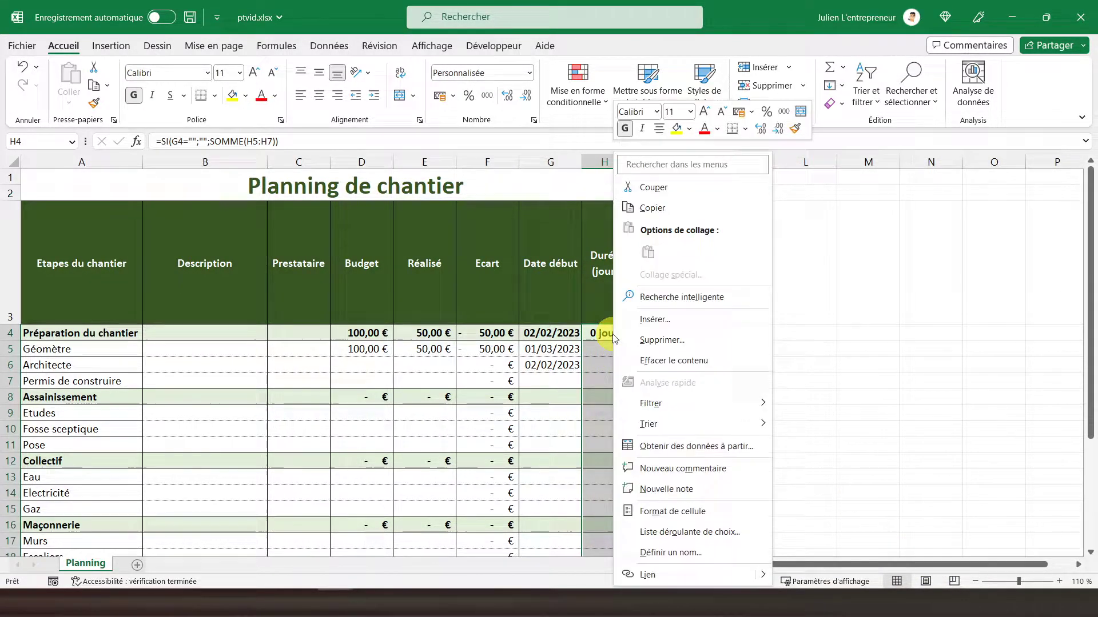
pyautogui.click(672, 511)
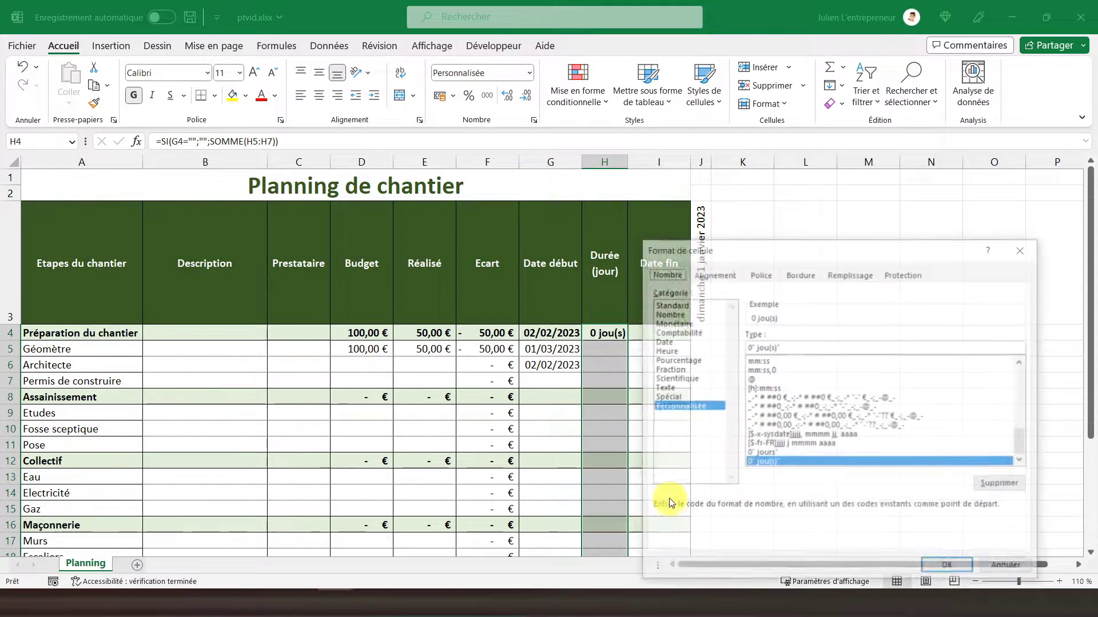
pyautogui.click(769, 346)
pyautogui.write('r')
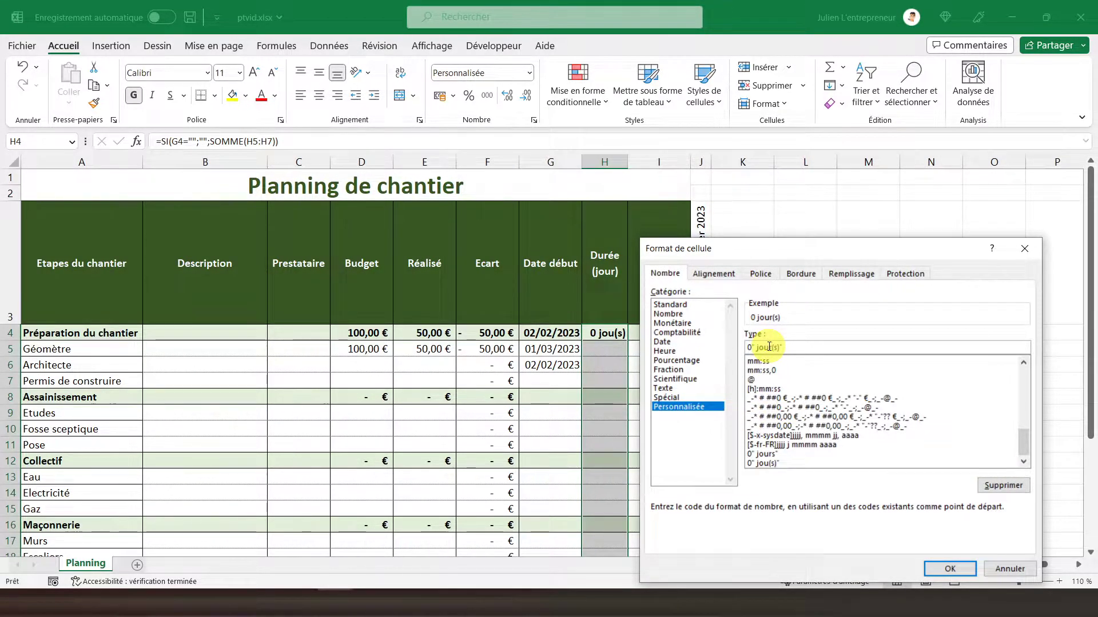
pyautogui.press('Return')
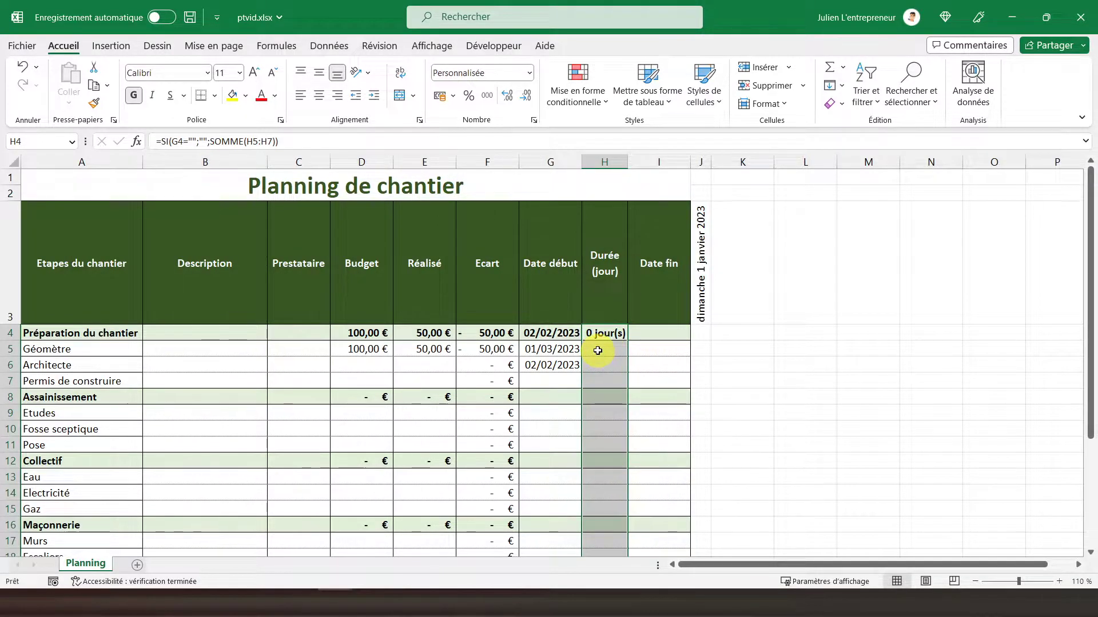
# Enter a Durée of 4 for Géomètre in H5 and 5 for Architecte in H6.
pyautogui.click(598, 351)
pyautogui.write('4')
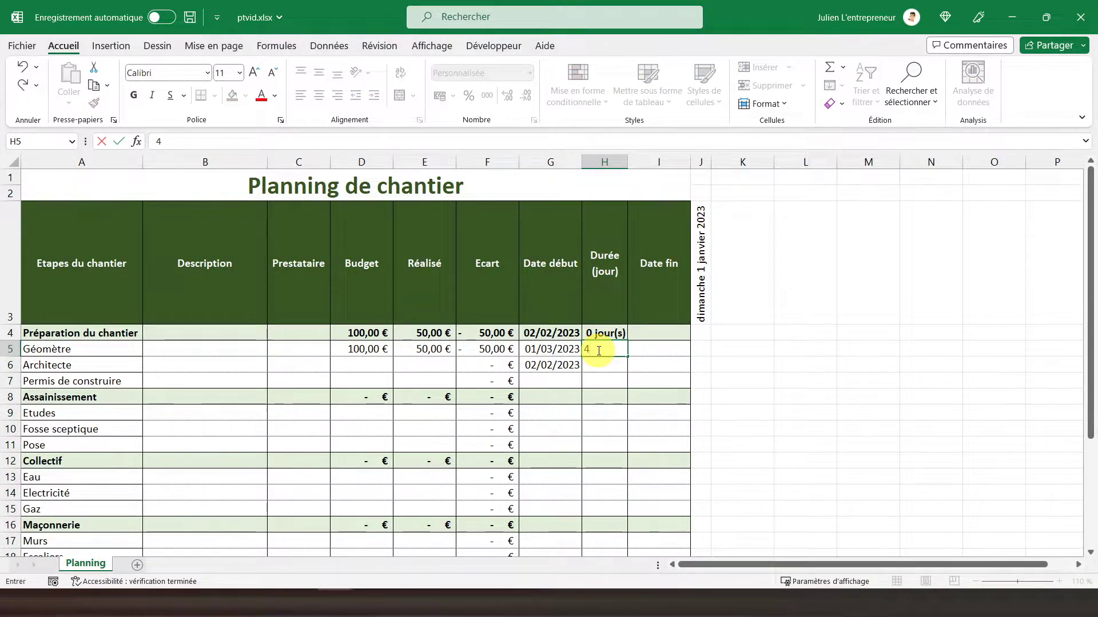
pyautogui.press('Return')
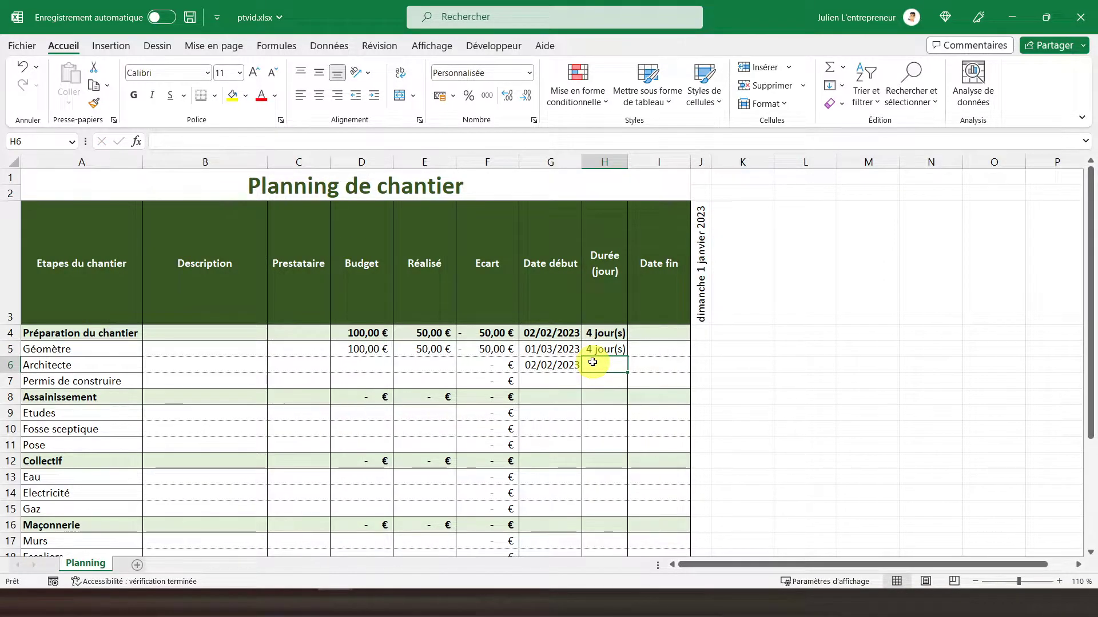
pyautogui.write('5')
pyautogui.press('Return')
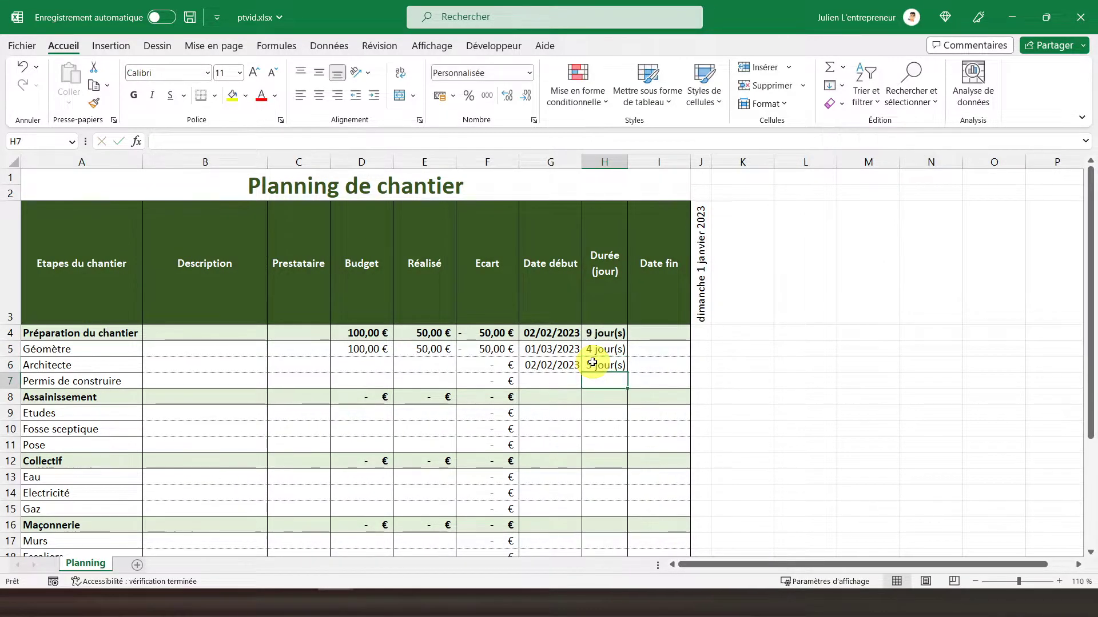
# Copy the H4 duration formula and paste only the formula into the category cells H8, H12, H16, H20 and H24.
pyautogui.click(602, 335)
pyautogui.rightClick(602, 334)
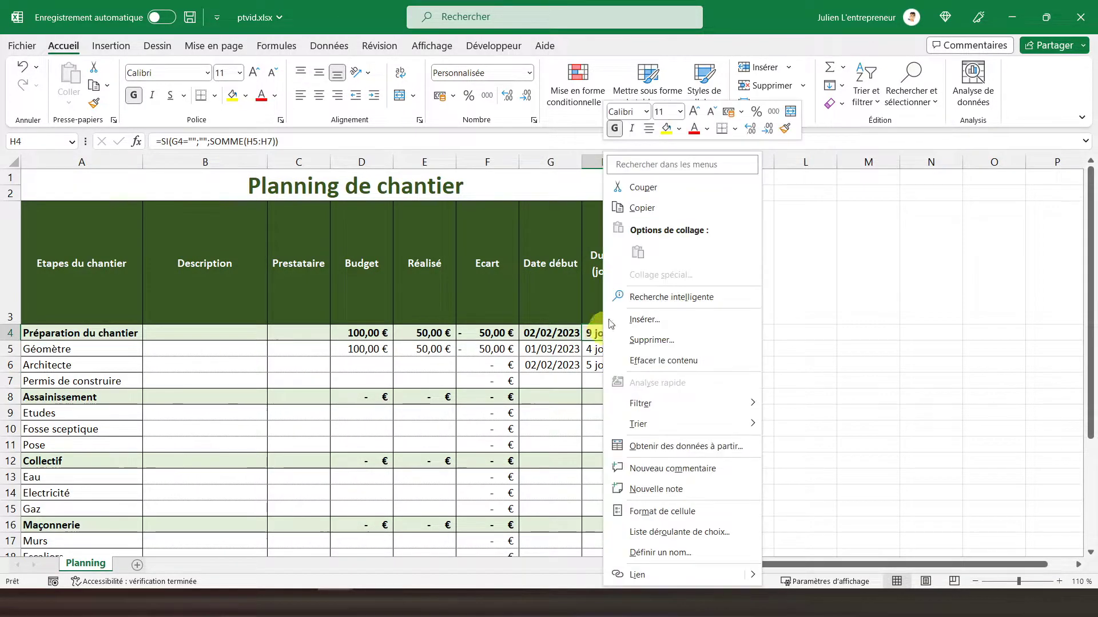
pyautogui.click(641, 209)
pyautogui.scroll(-2, 639, 349)
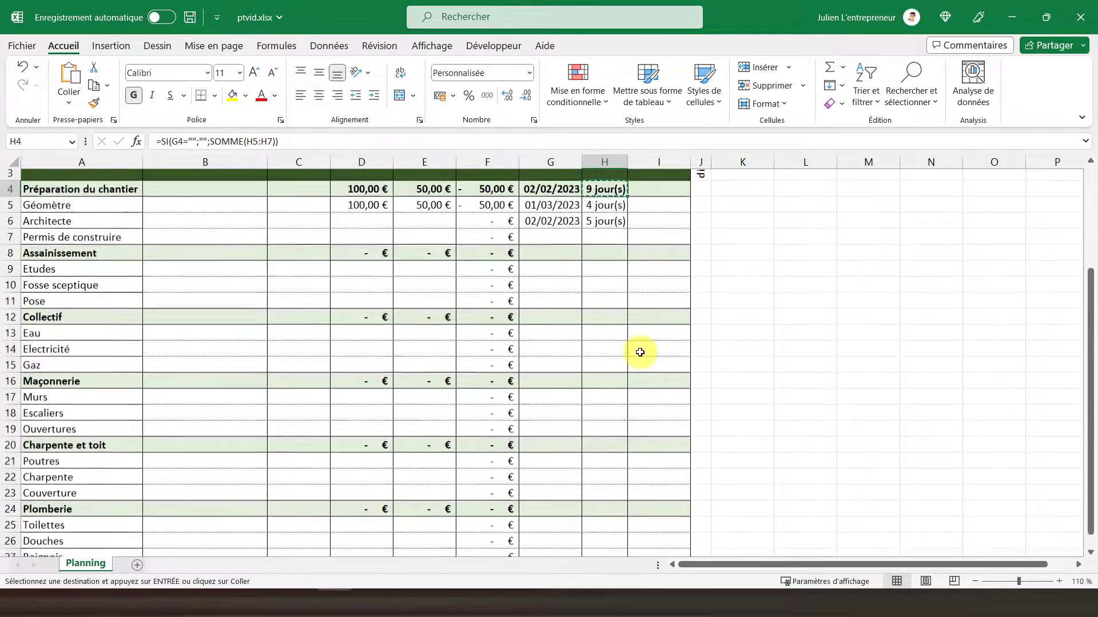
pyautogui.click(596, 204)
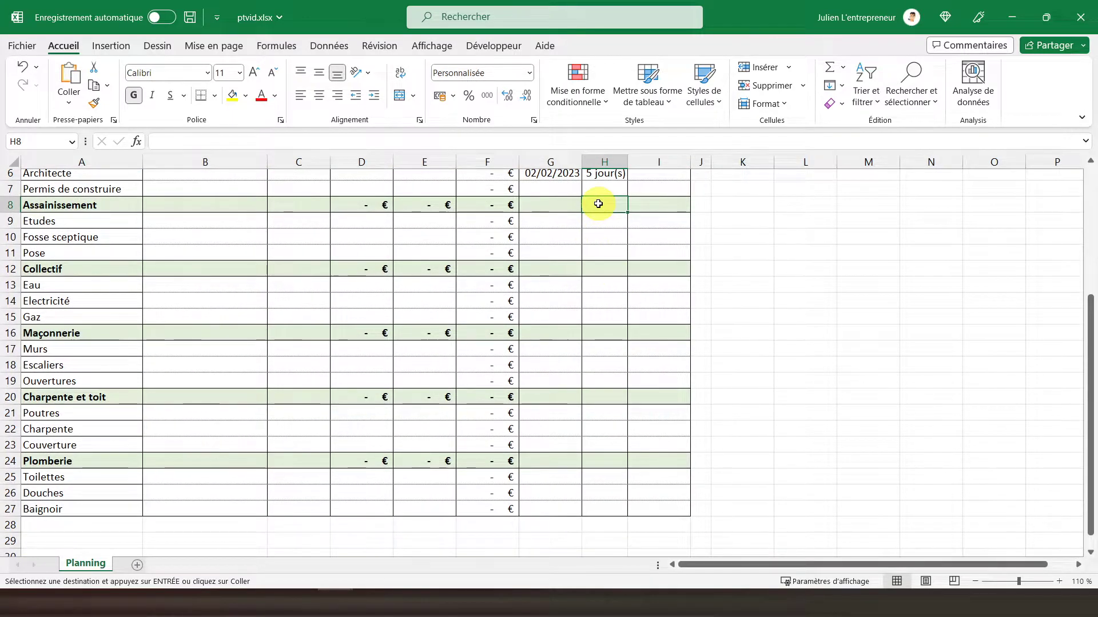
pyautogui.keyDown('ctrl'); pyautogui.click(600, 268); pyautogui.keyUp('ctrl')
pyautogui.keyDown('ctrl'); pyautogui.click(595, 333); pyautogui.keyUp('ctrl')
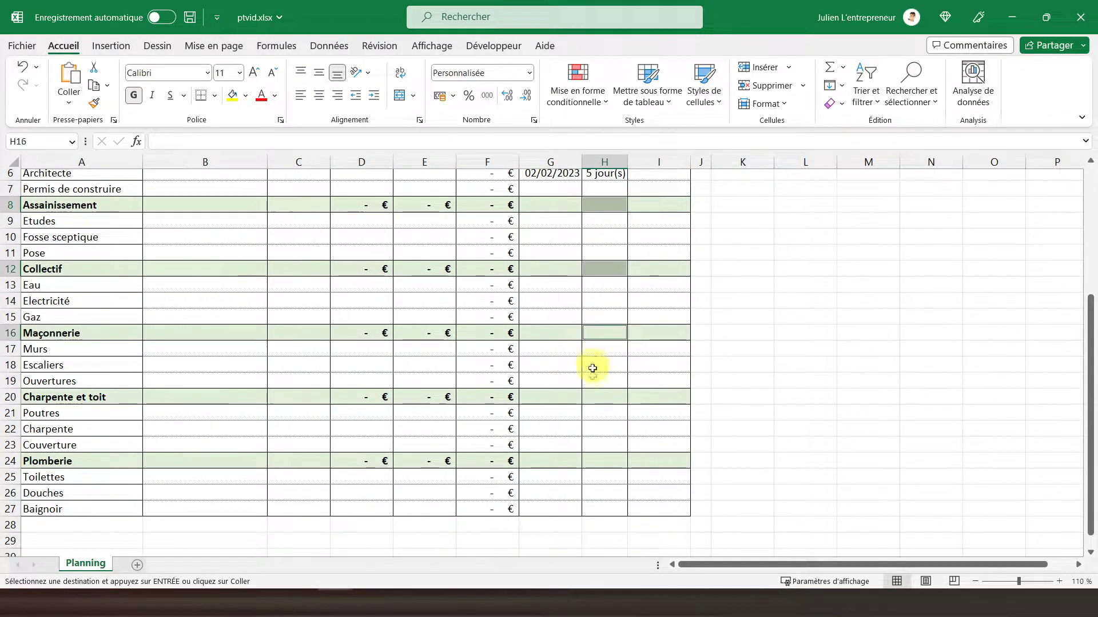
pyautogui.keyDown('ctrl'); pyautogui.click(595, 397); pyautogui.keyUp('ctrl')
pyautogui.keyDown('ctrl'); pyautogui.click(593, 461); pyautogui.keyUp('ctrl')
pyautogui.rightClick(593, 459)
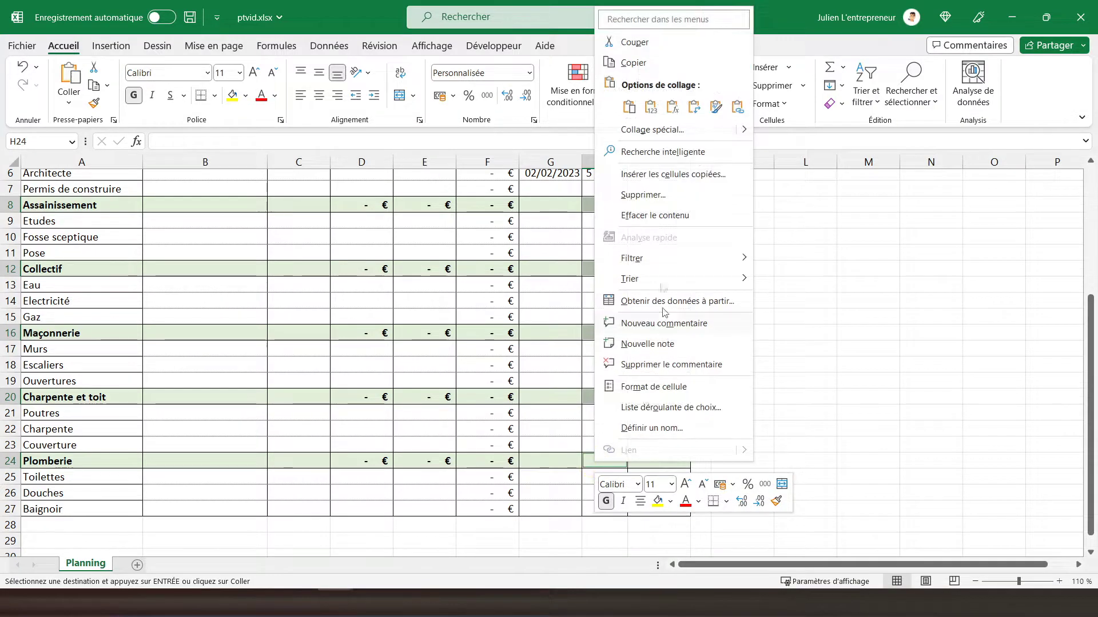
pyautogui.click(668, 103)
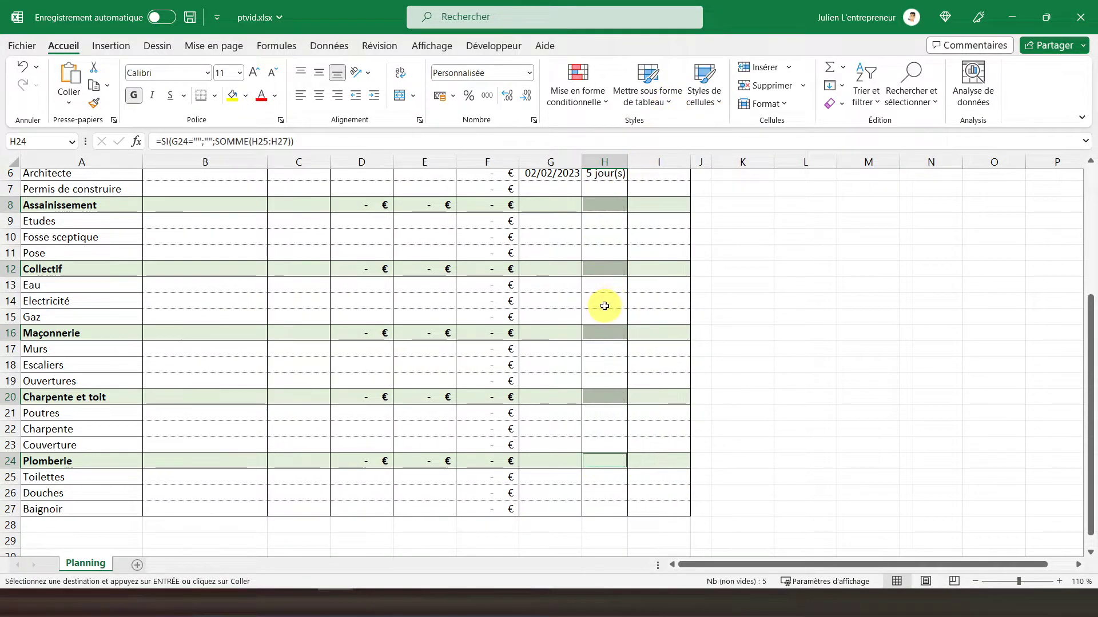
pyautogui.scroll(2, 605, 306)
pyautogui.click(590, 413)
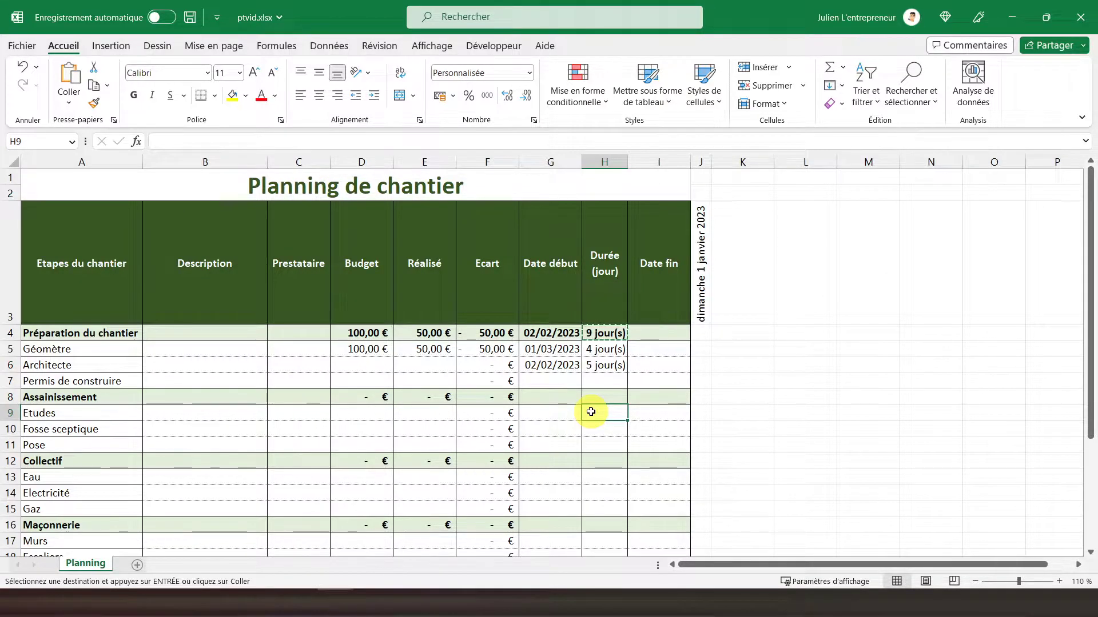
# Enter the formula =SI(I5="";"";MAX(I5:I7)) in I4 as the Date fin of Préparation du chantier.
pyautogui.click(648, 336)
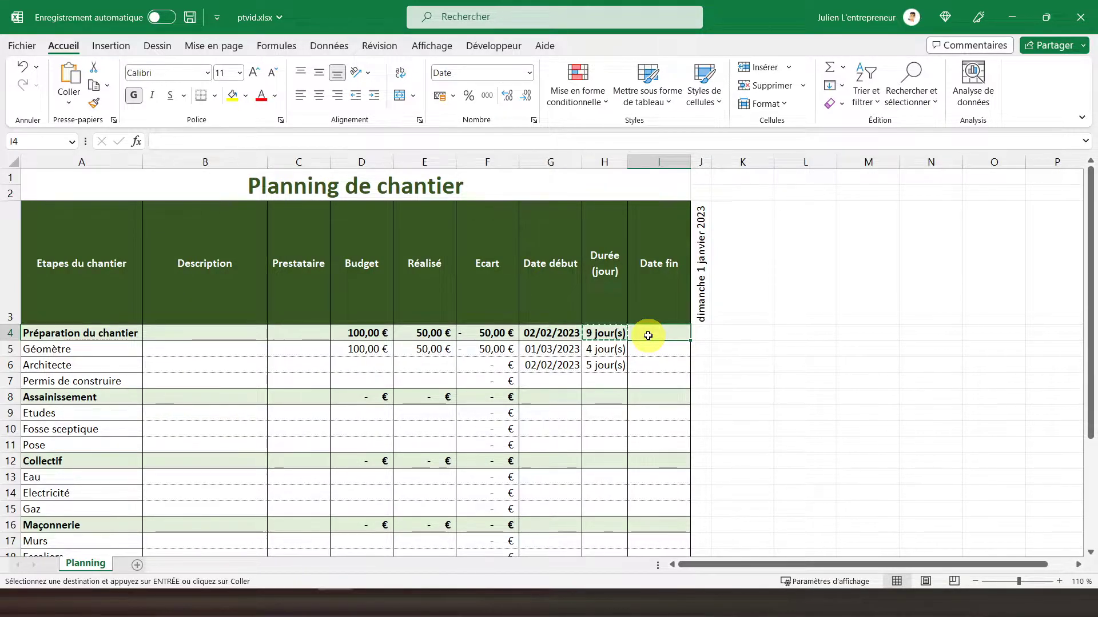
pyautogui.write('=')
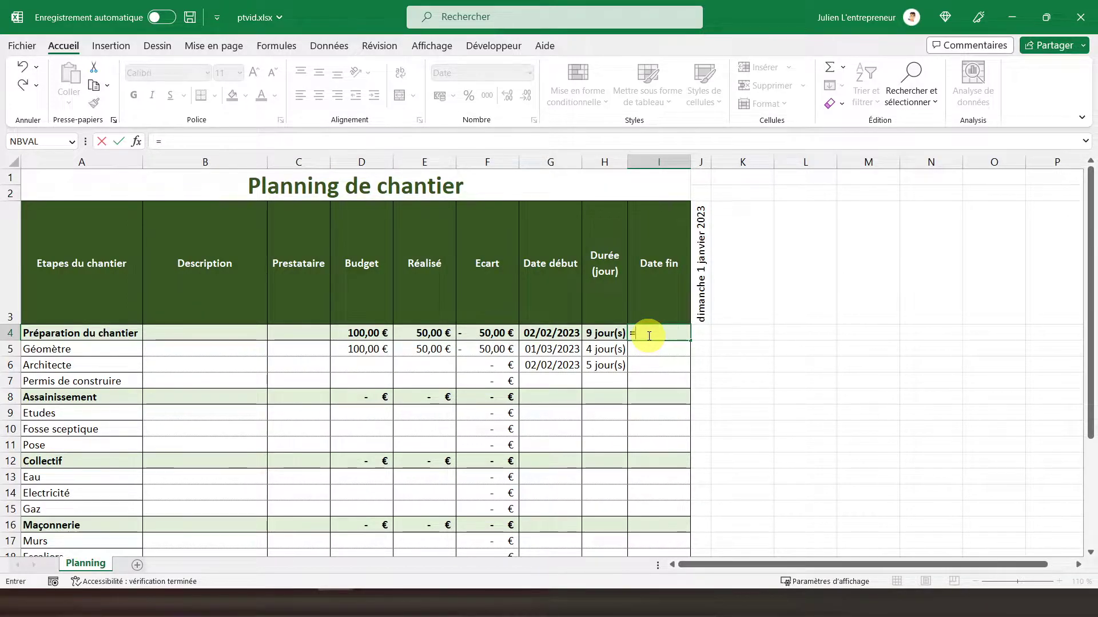
pyautogui.write('s')
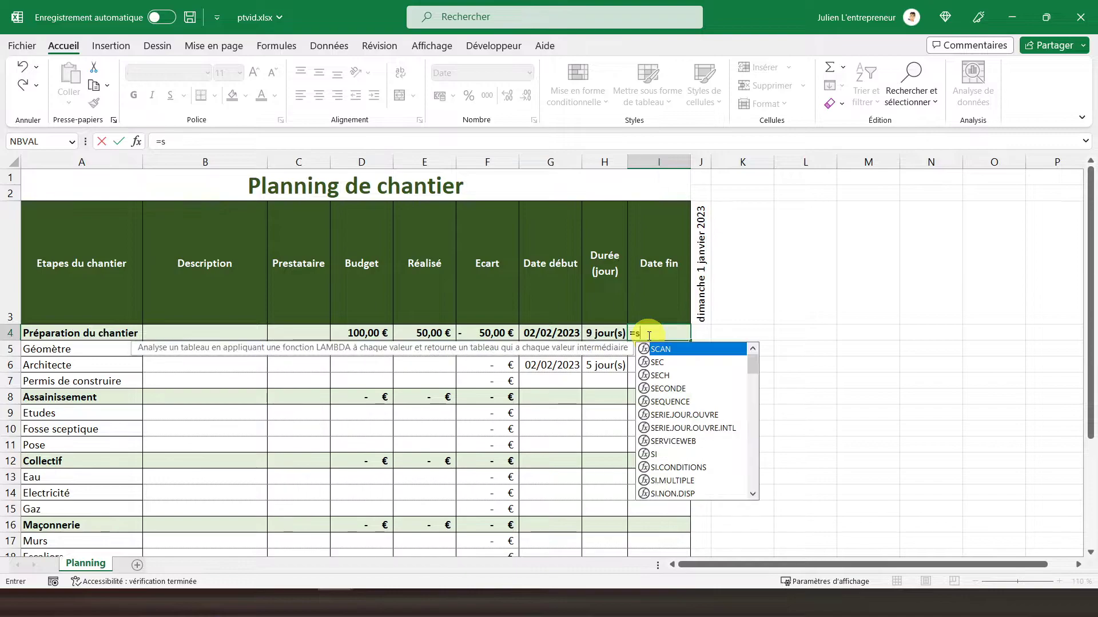
pyautogui.write('i(')
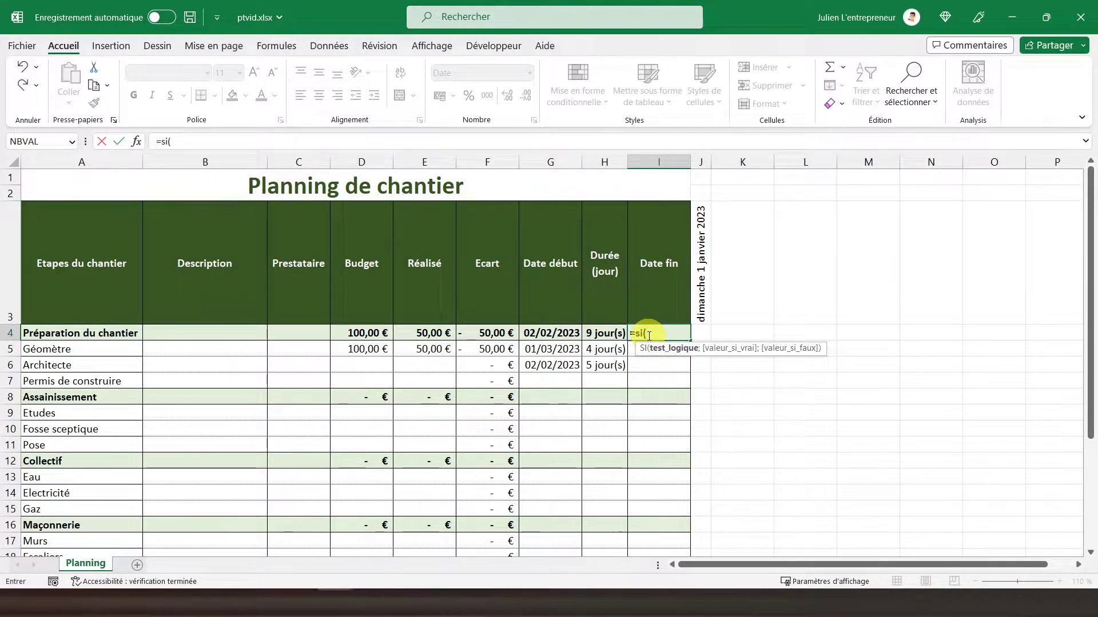
pyautogui.click(632, 349)
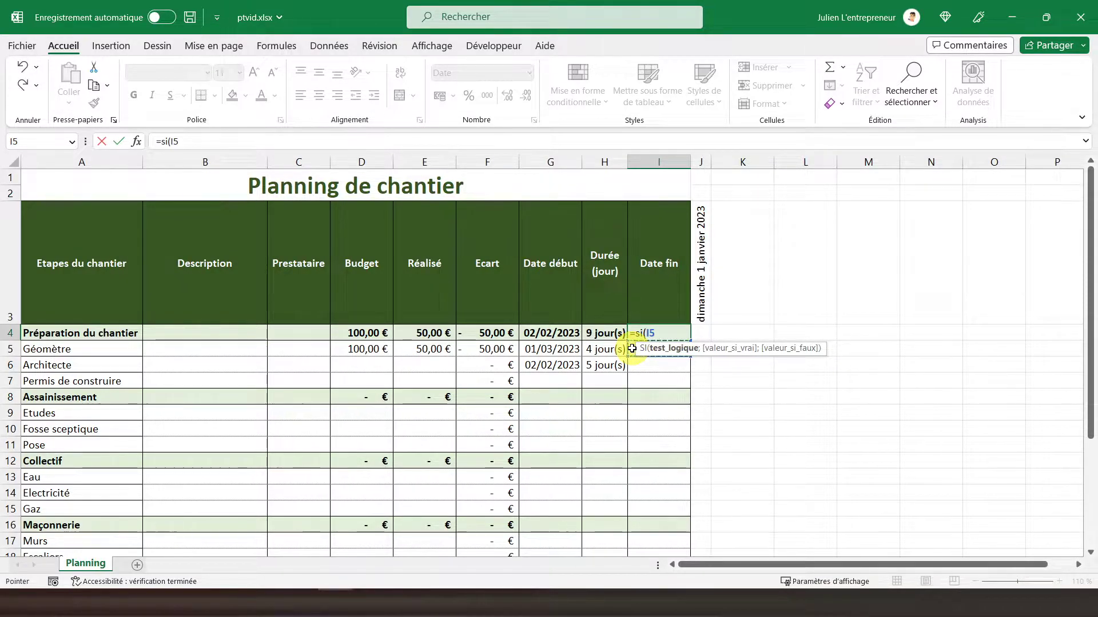
pyautogui.write('="";')
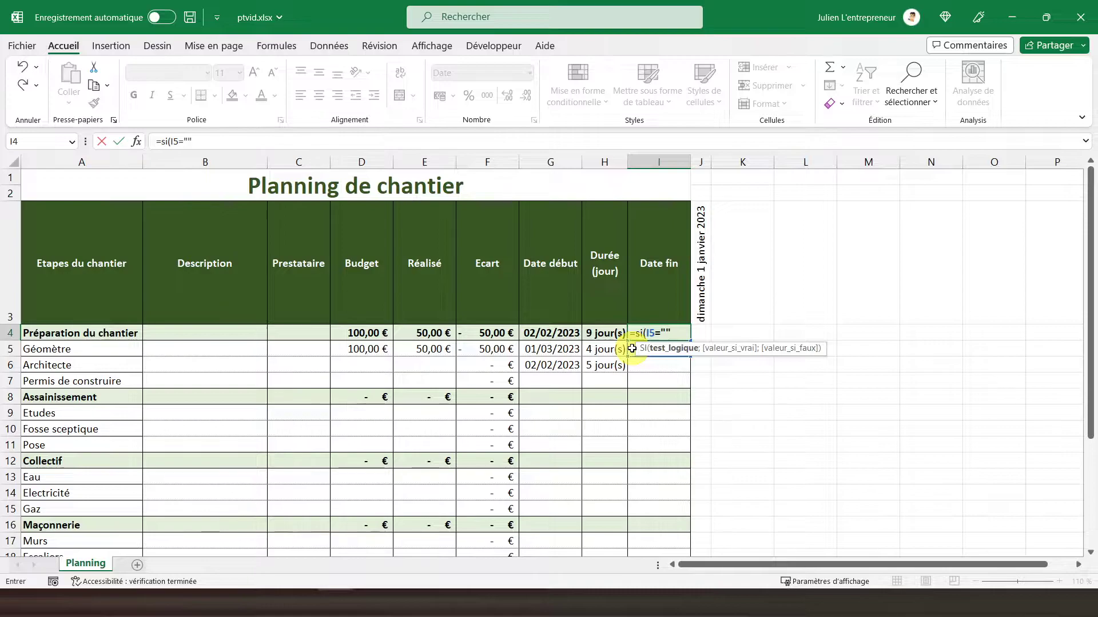
pyautogui.write('""')
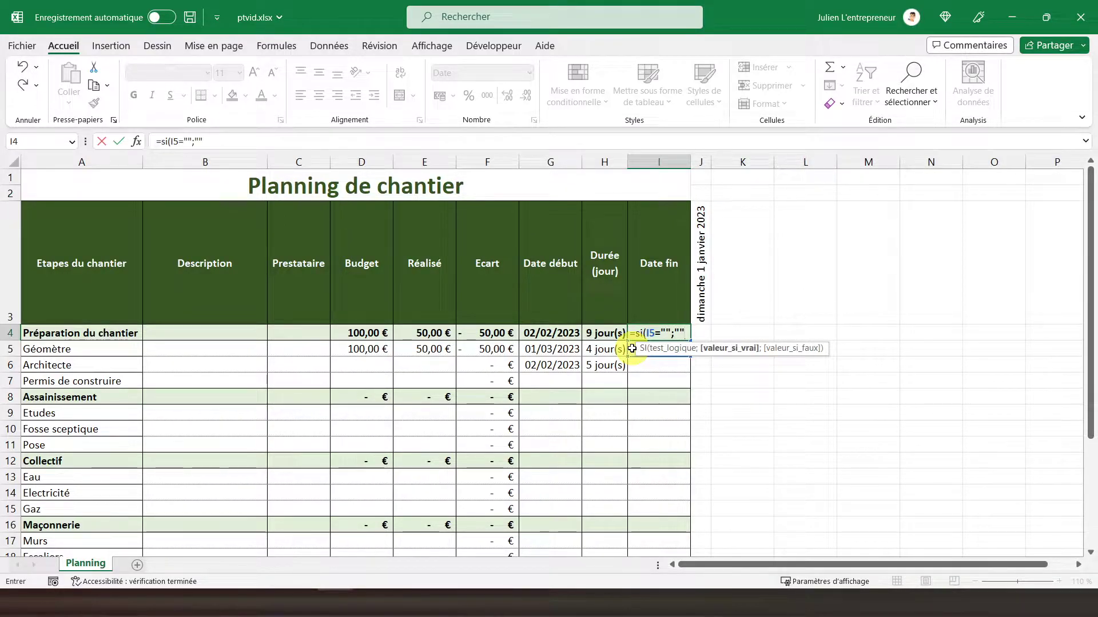
pyautogui.write(';')
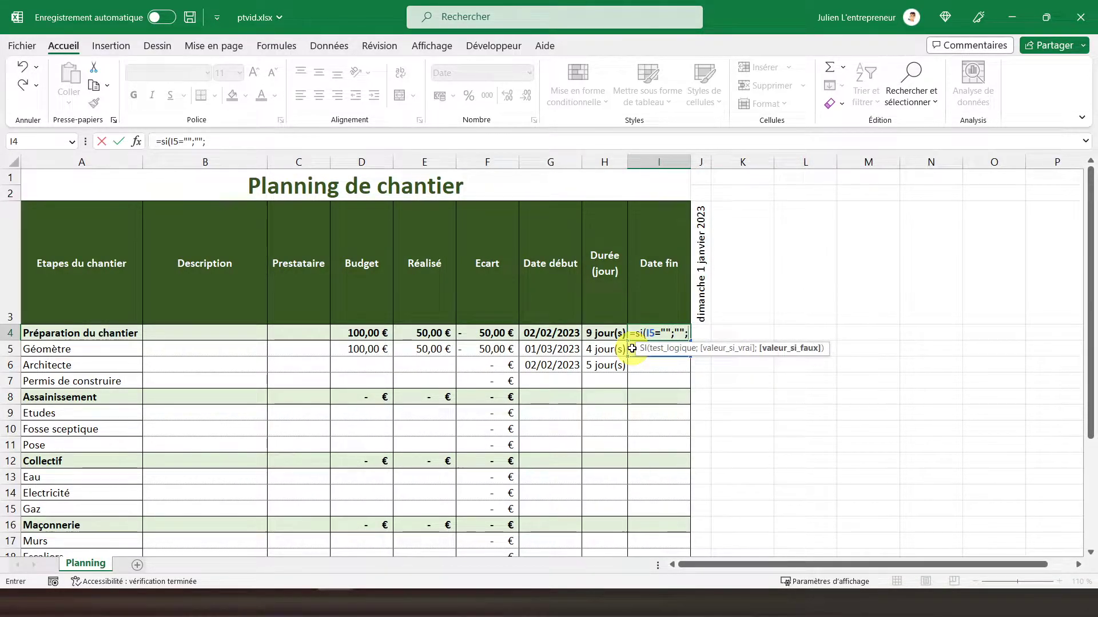
pyautogui.write('max(')
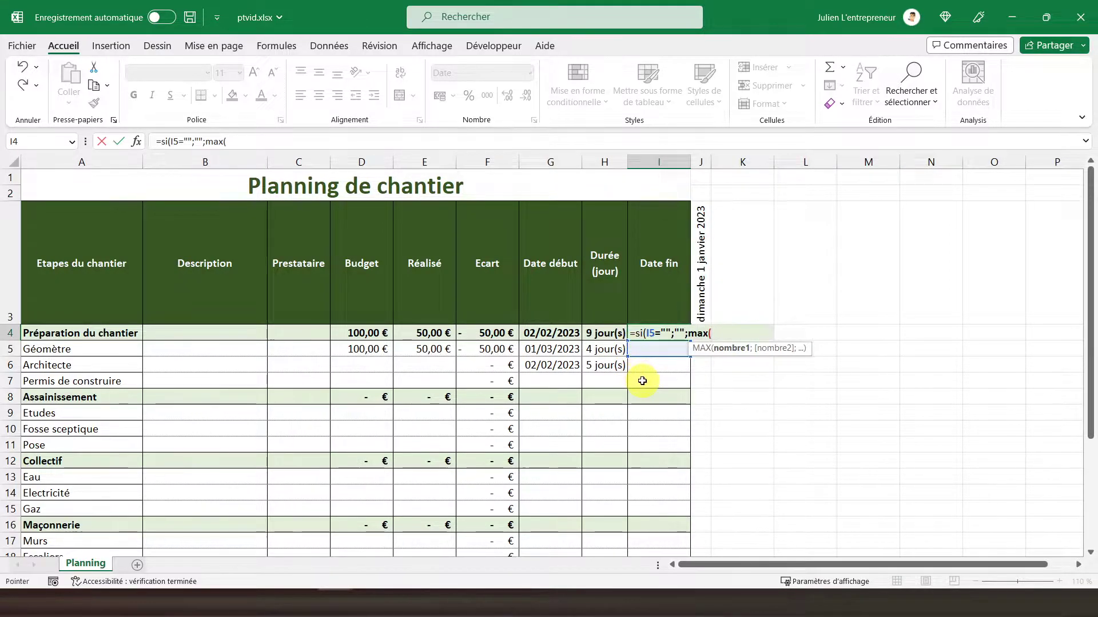
pyautogui.moveTo(639, 380); pyautogui.dragTo(640, 348)
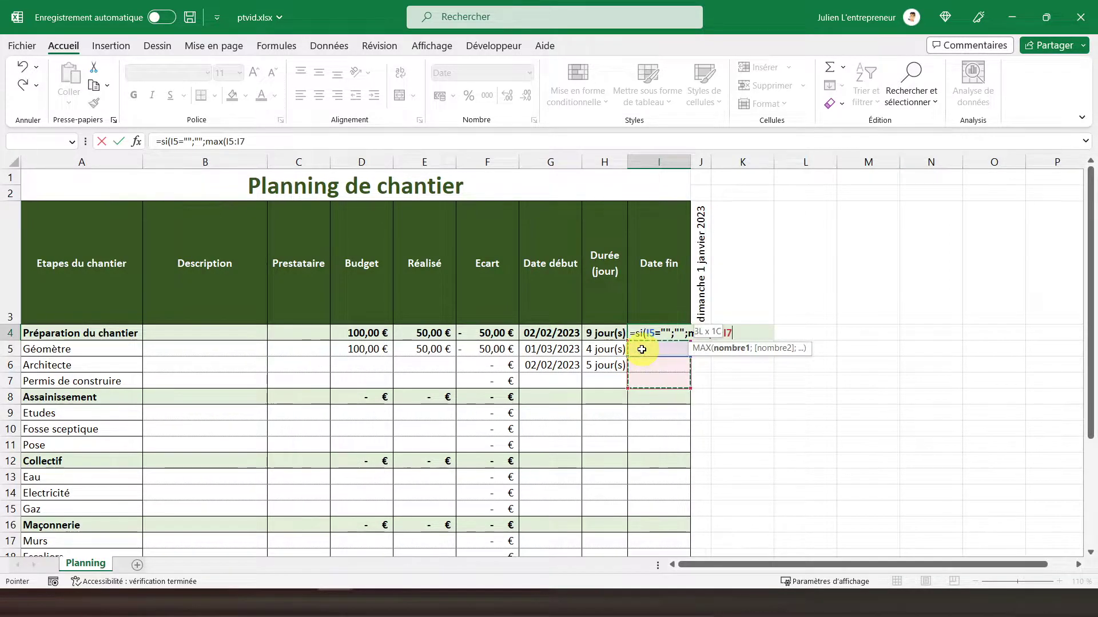
pyautogui.write(')')
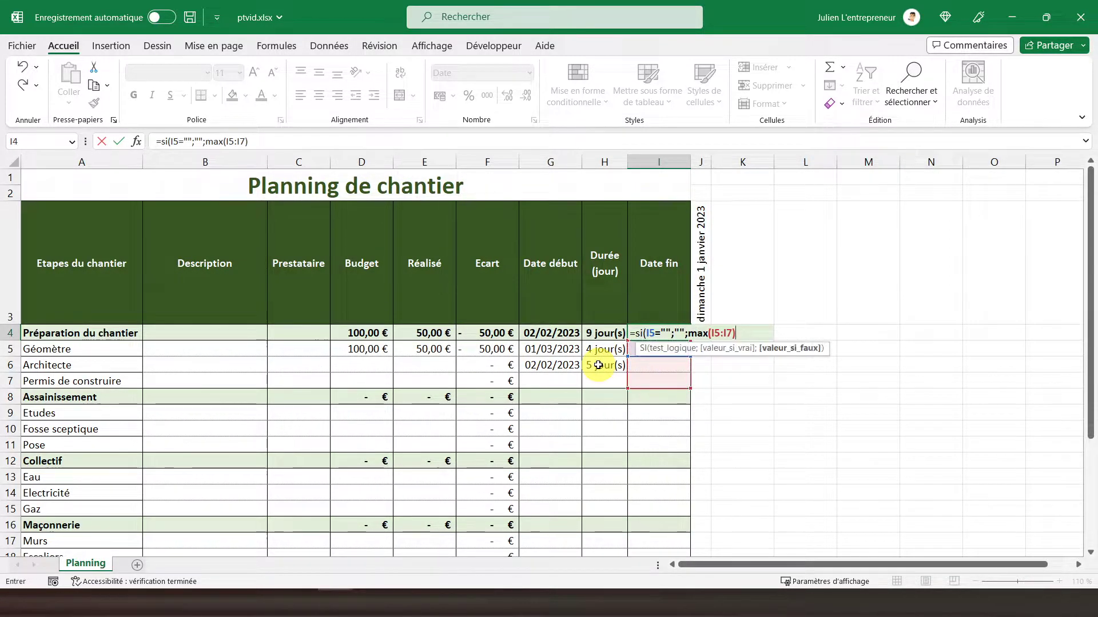
pyautogui.write(')')
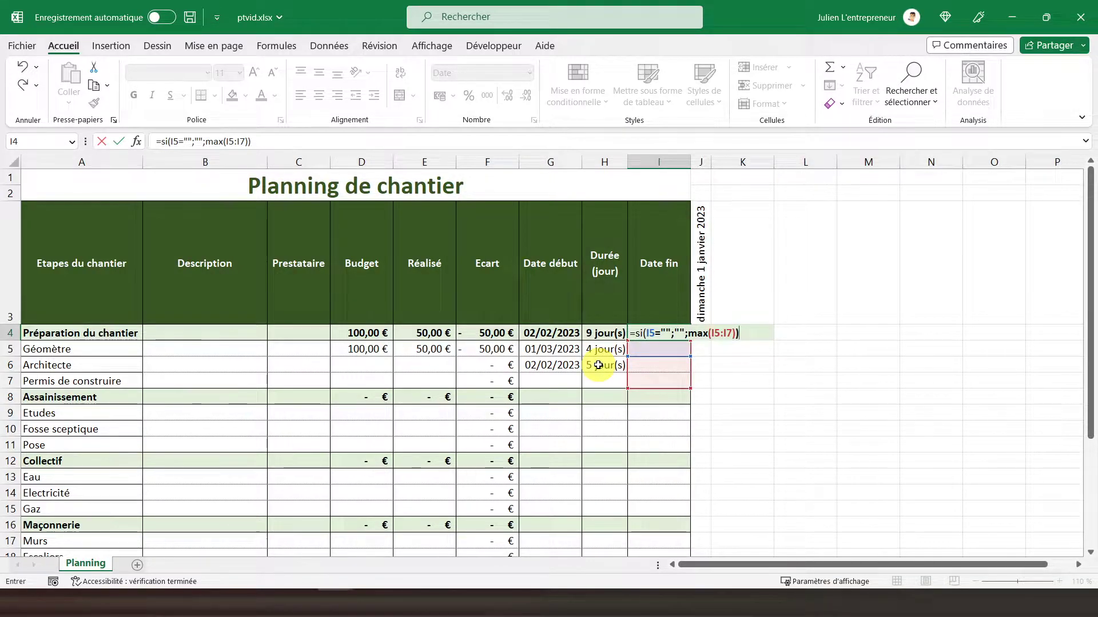
pyautogui.press('Return')
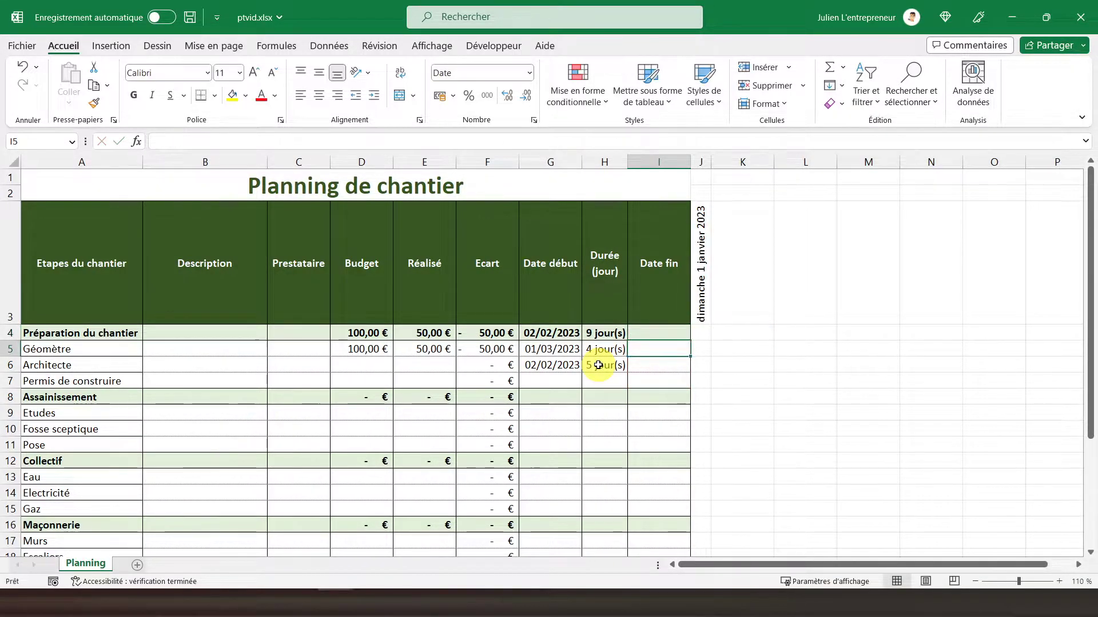
pyautogui.click(643, 336)
# Enter the formula =SI(G5="";"";SERIE.JOUR.OUVRE(G5;H5)) in I5 as the Date fin of Géomètre.
pyautogui.click(650, 349)
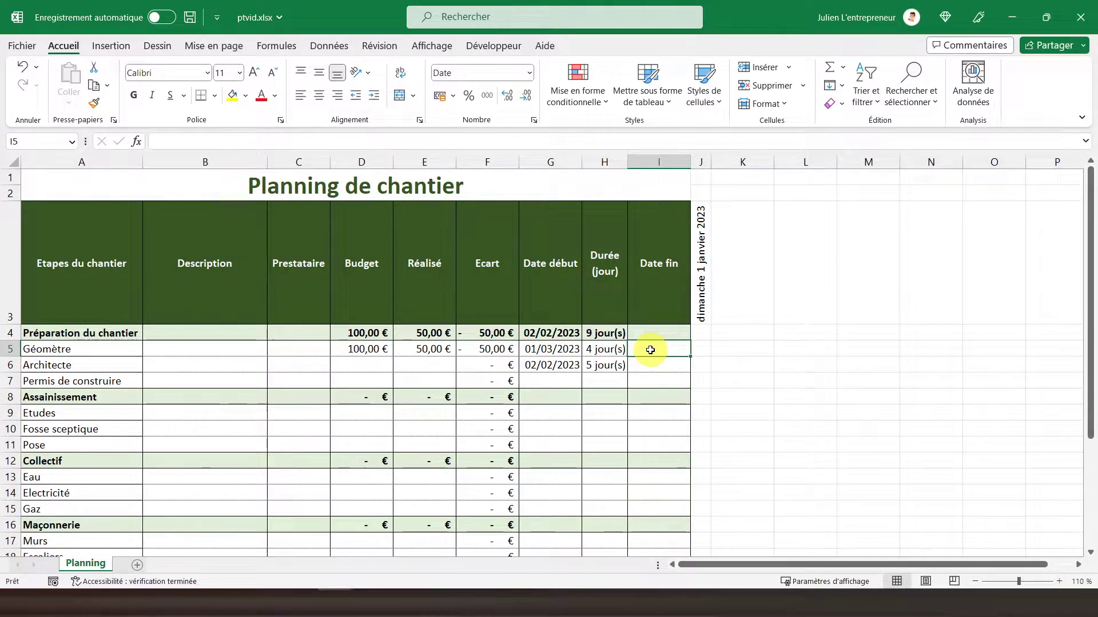
pyautogui.write('=')
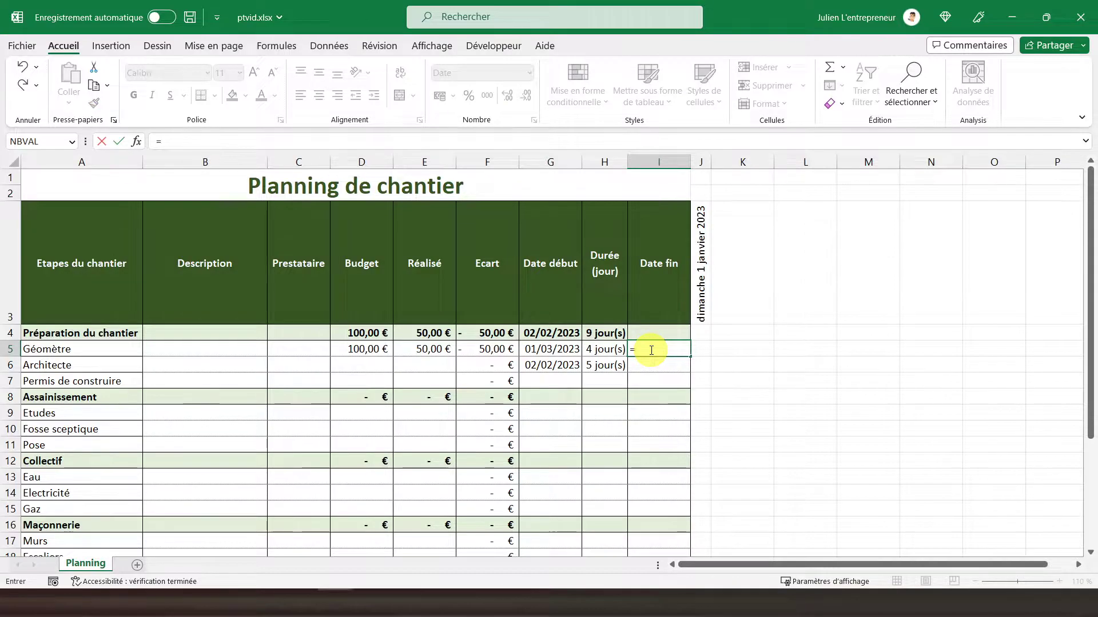
pyautogui.write('si(')
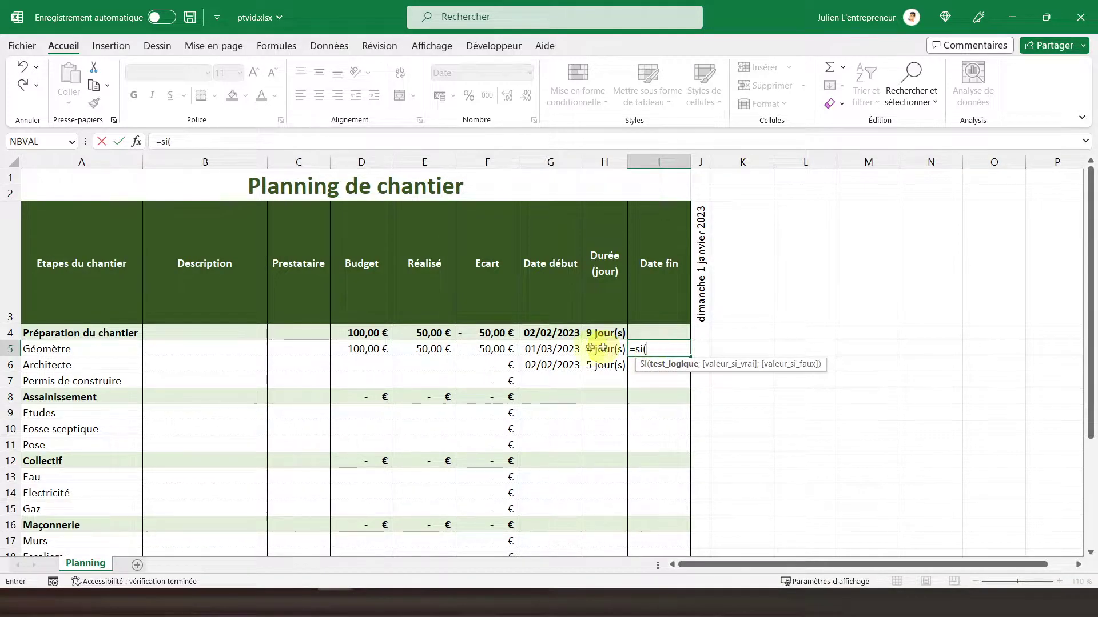
pyautogui.click(552, 351)
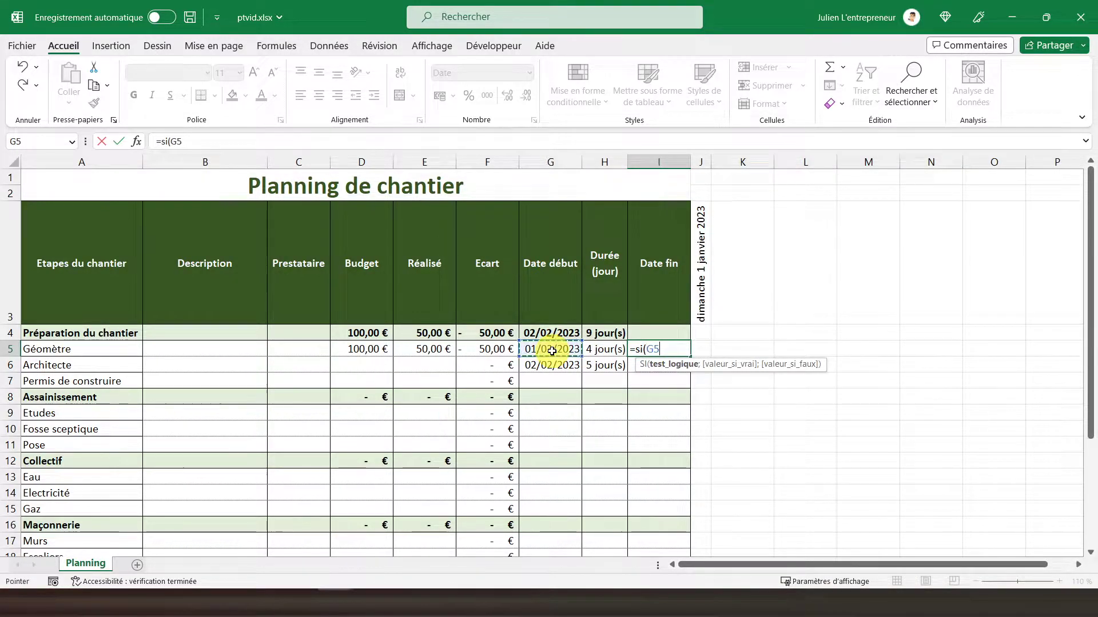
pyautogui.write('="";')
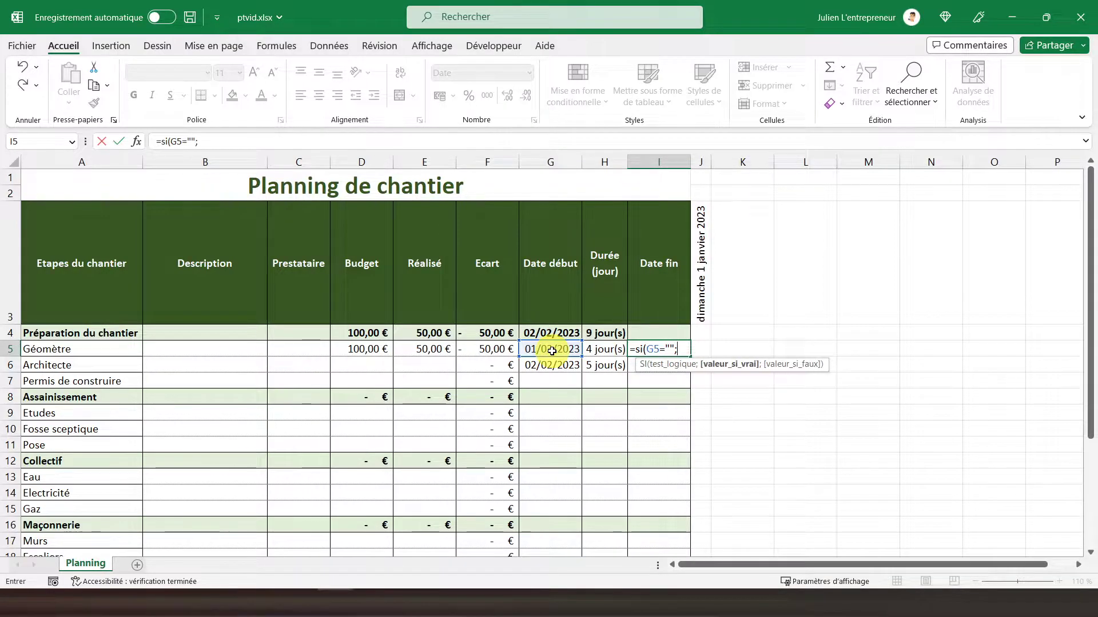
pyautogui.write('"";')
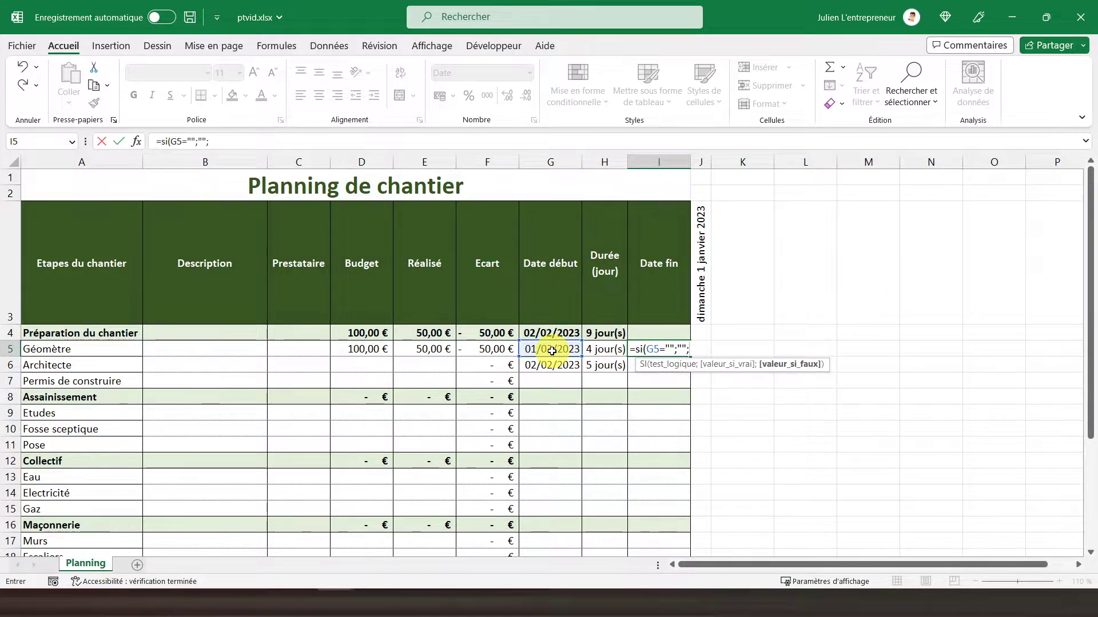
pyautogui.write('serie.')
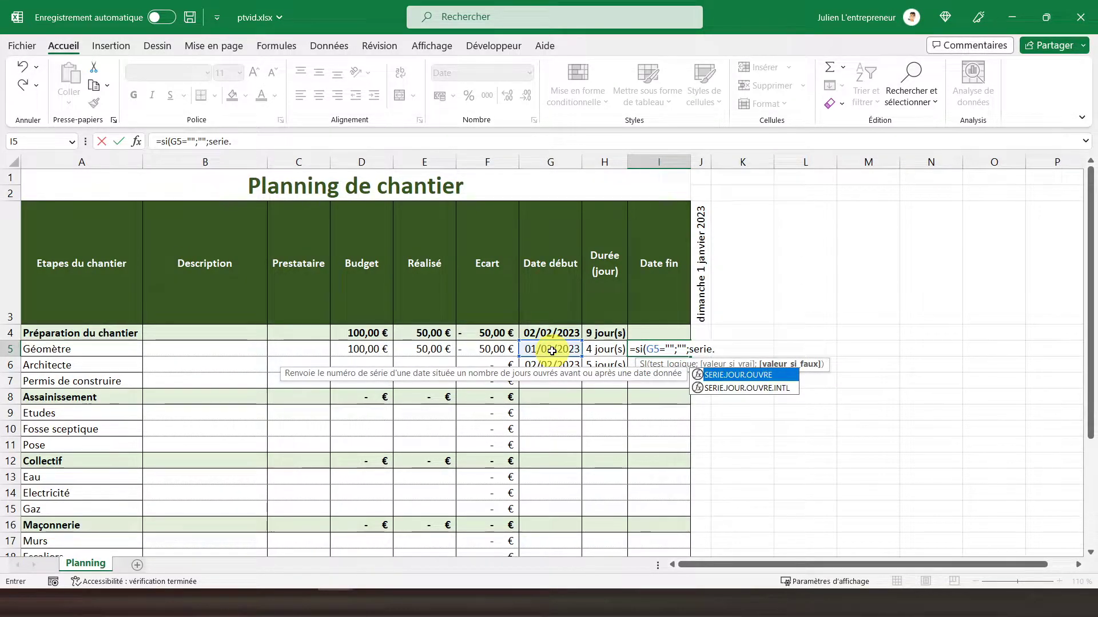
pyautogui.doubleClick(719, 374)
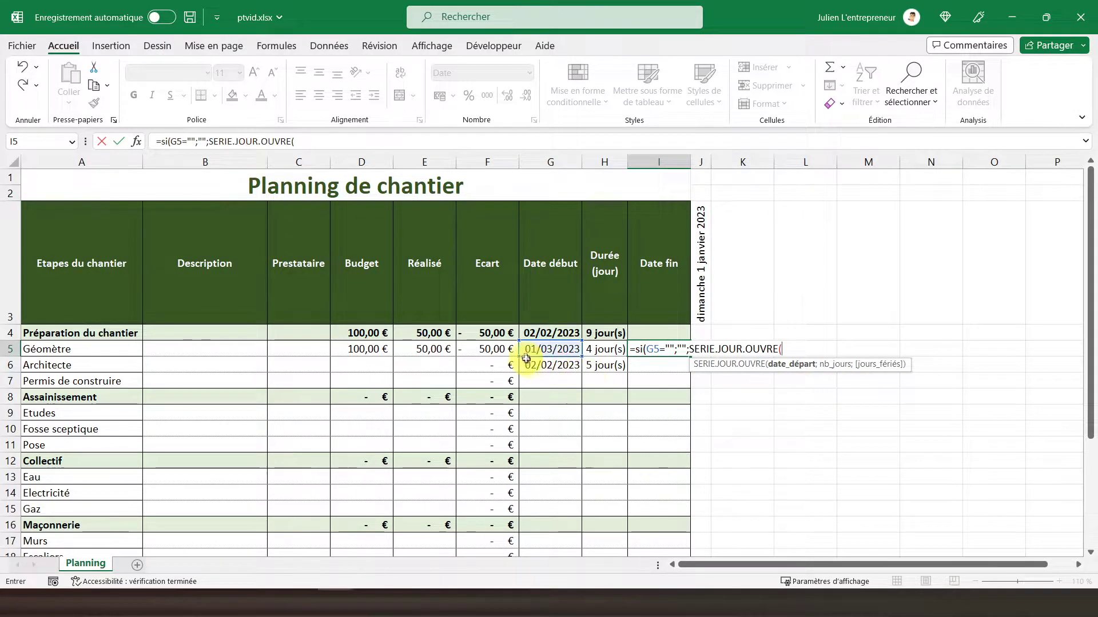
pyautogui.click(547, 349)
pyautogui.write(';')
pyautogui.click(605, 350)
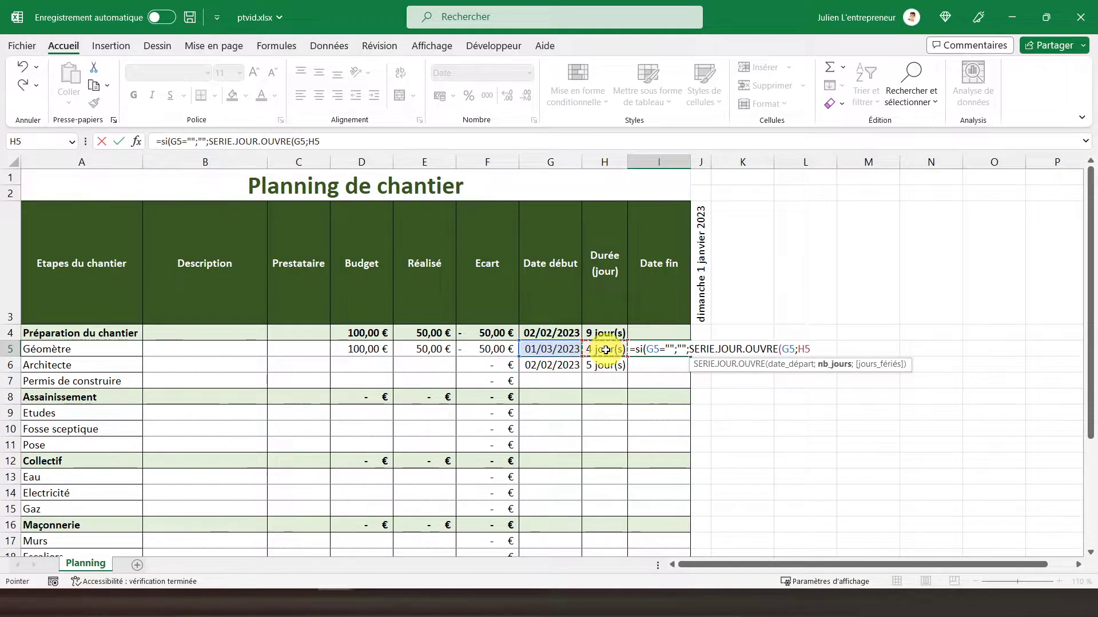
pyautogui.write('))')
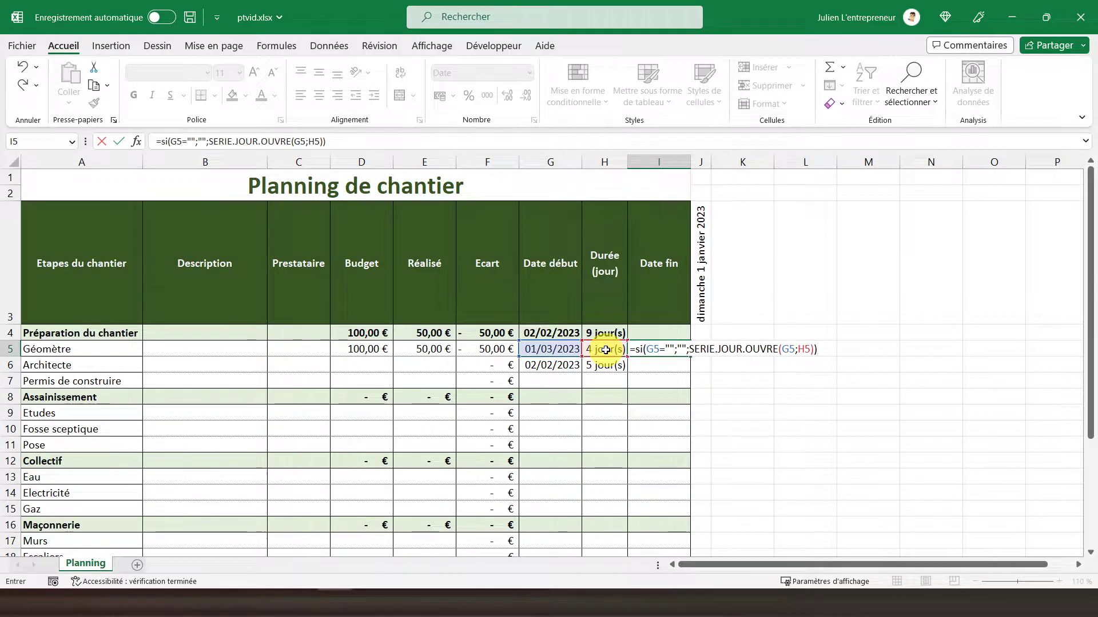
pyautogui.press('Return')
# Copy the I5 end-date formula and paste only the formula into I6:I7 for Architecte and Permis de construire.
pyautogui.click(642, 349)
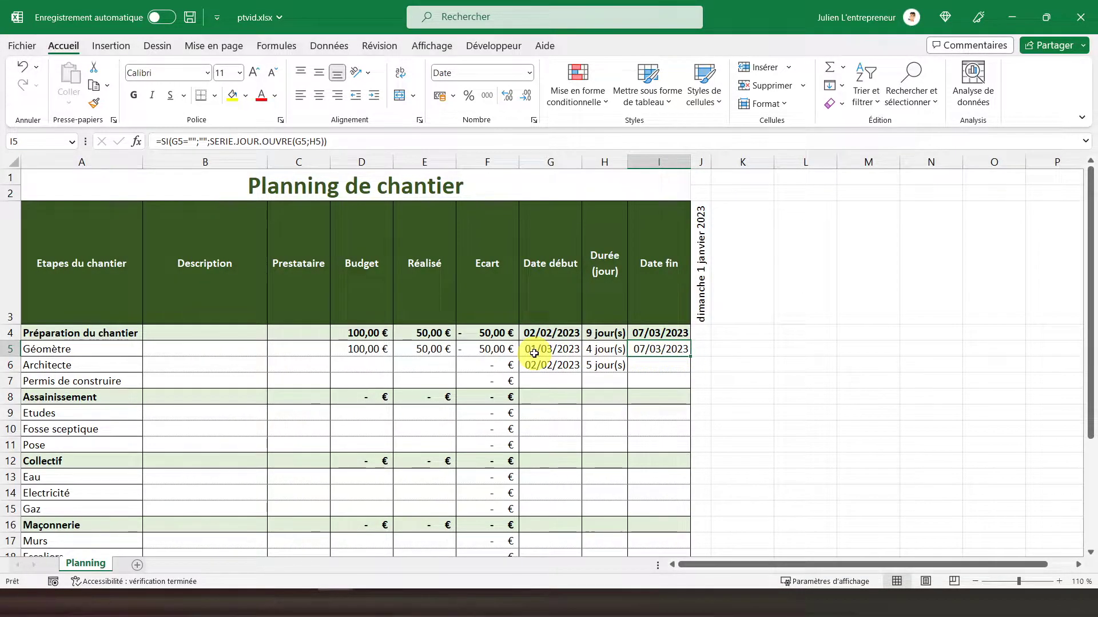
pyautogui.rightClick(655, 349)
pyautogui.click(686, 208)
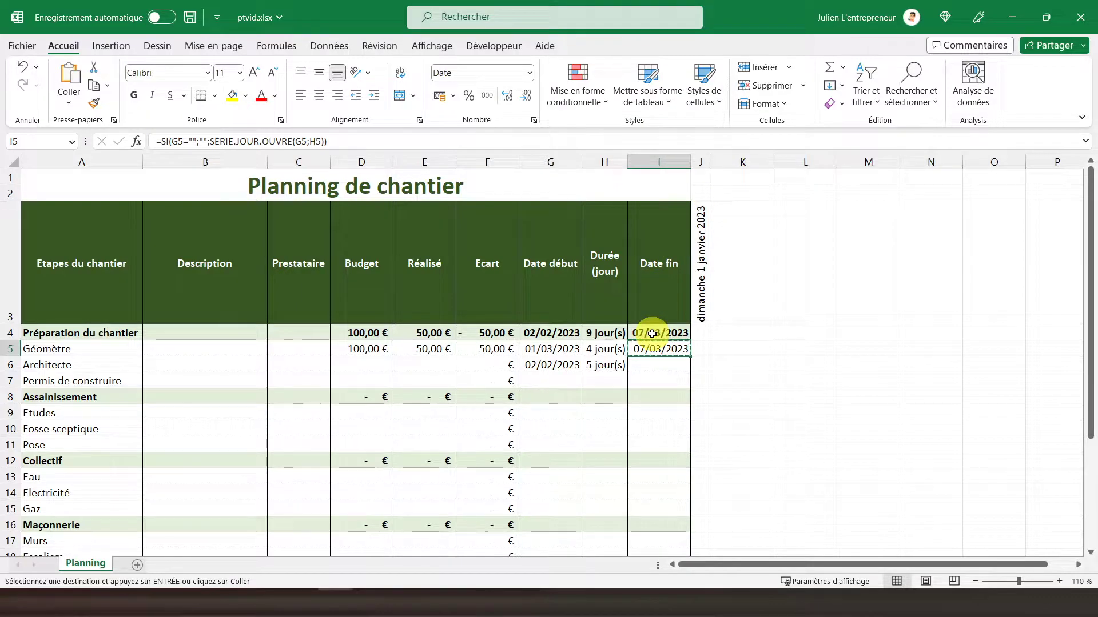
pyautogui.scroll(-2, 655, 369)
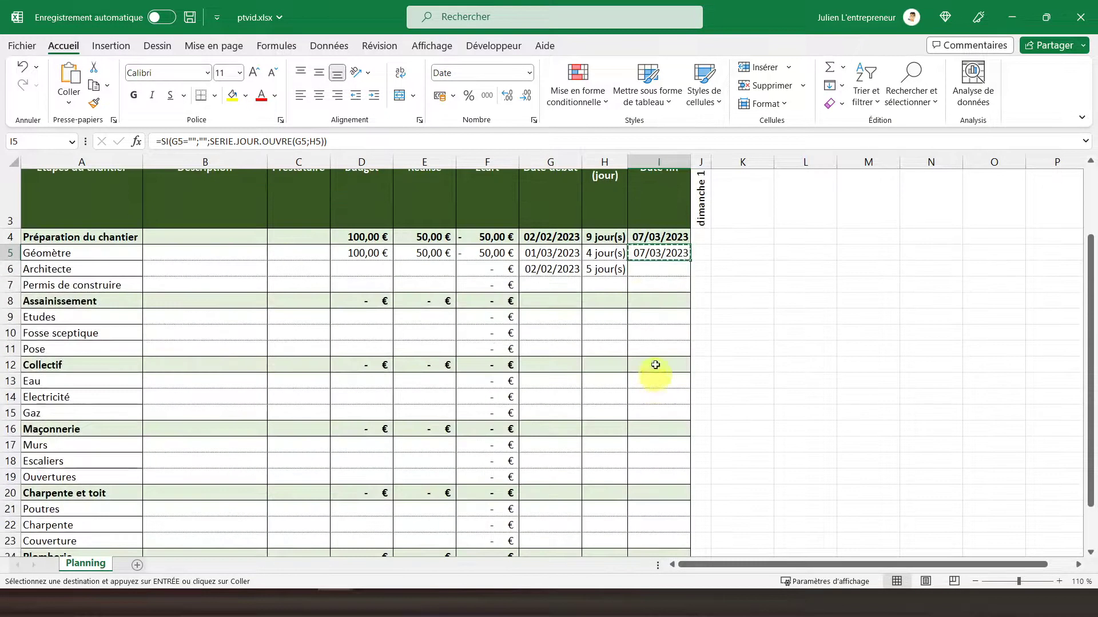
pyautogui.moveTo(637, 262); pyautogui.dragTo(642, 278)
pyautogui.rightClick(642, 278)
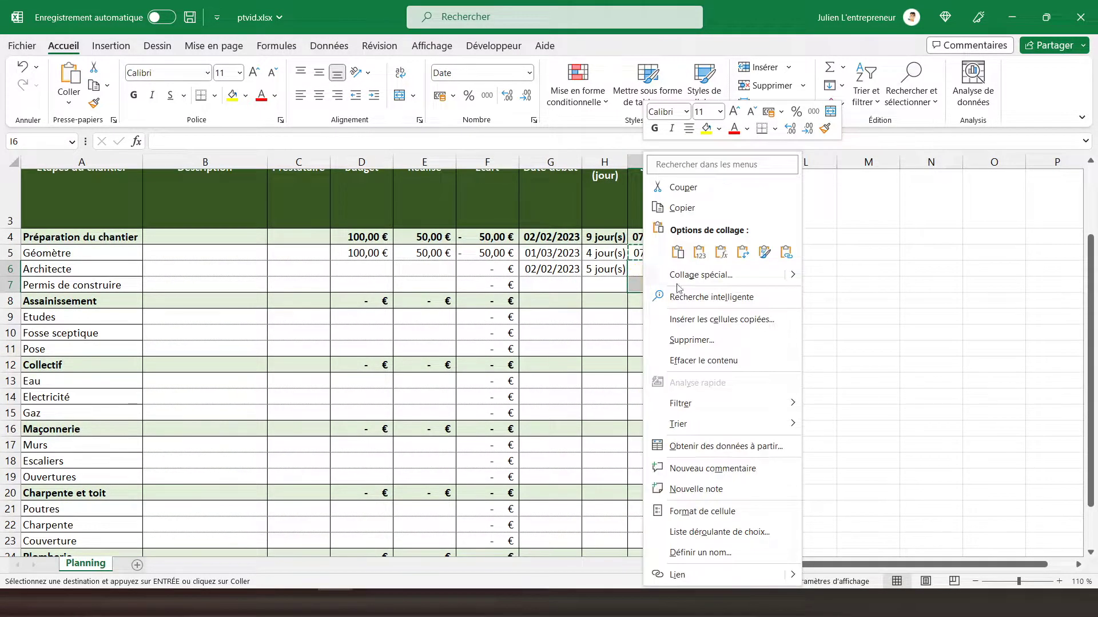
pyautogui.click(720, 252)
pyautogui.click(647, 265)
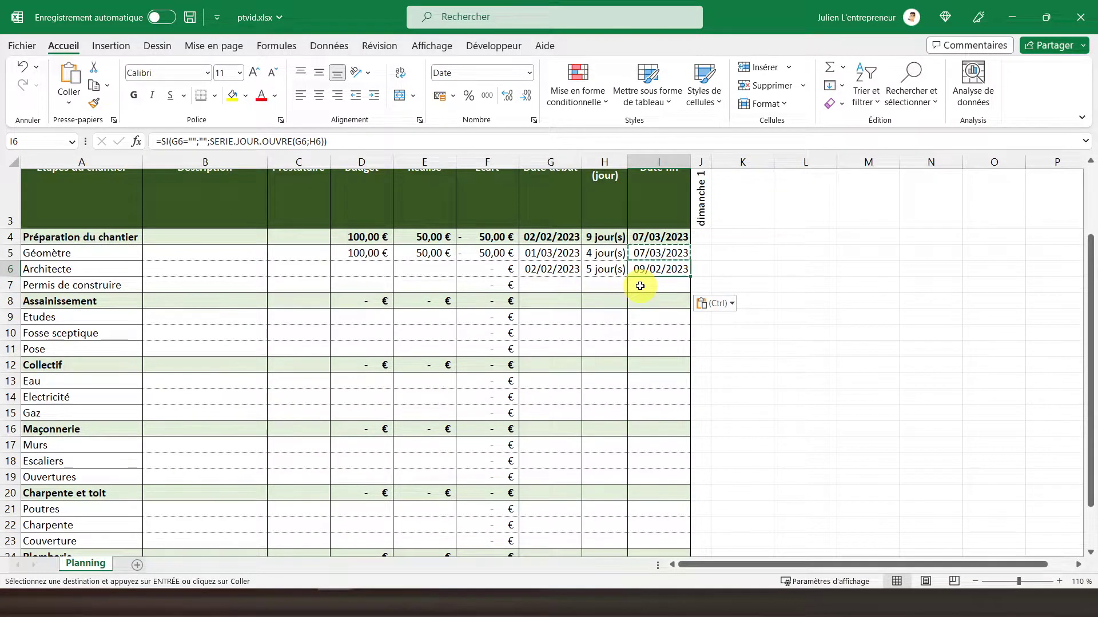
pyautogui.click(540, 273)
pyautogui.click(593, 271)
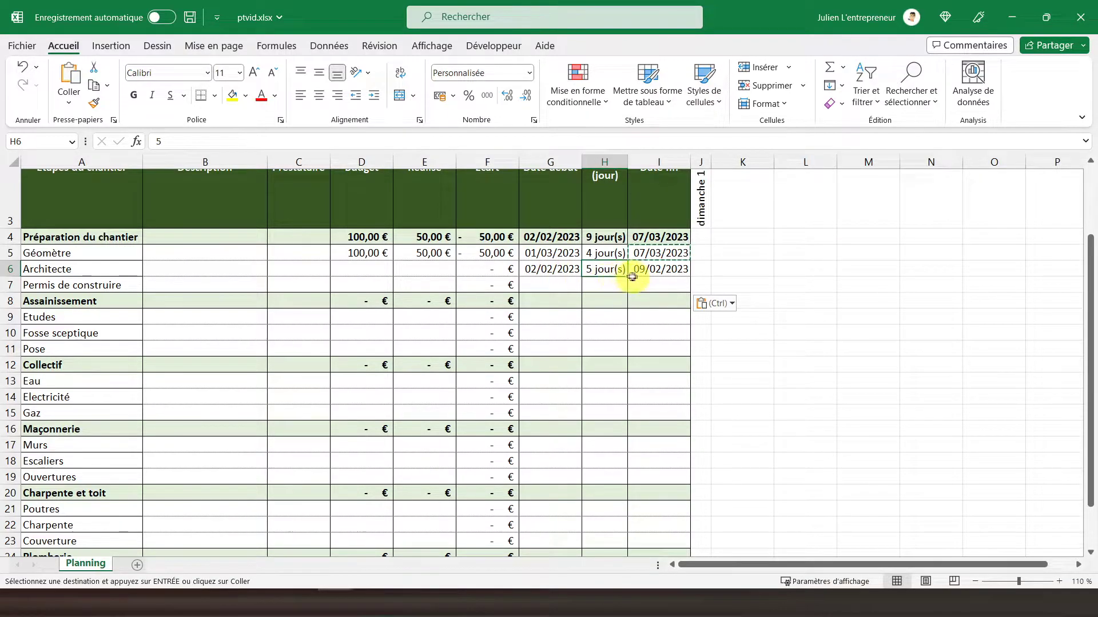
pyautogui.click(648, 273)
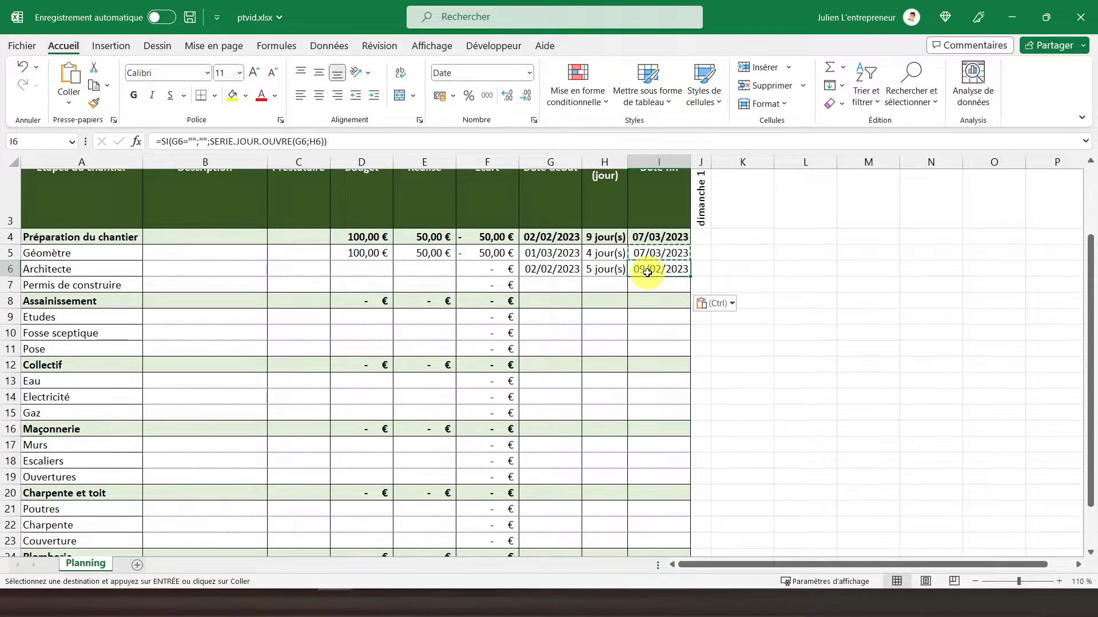
pyautogui.click(648, 280)
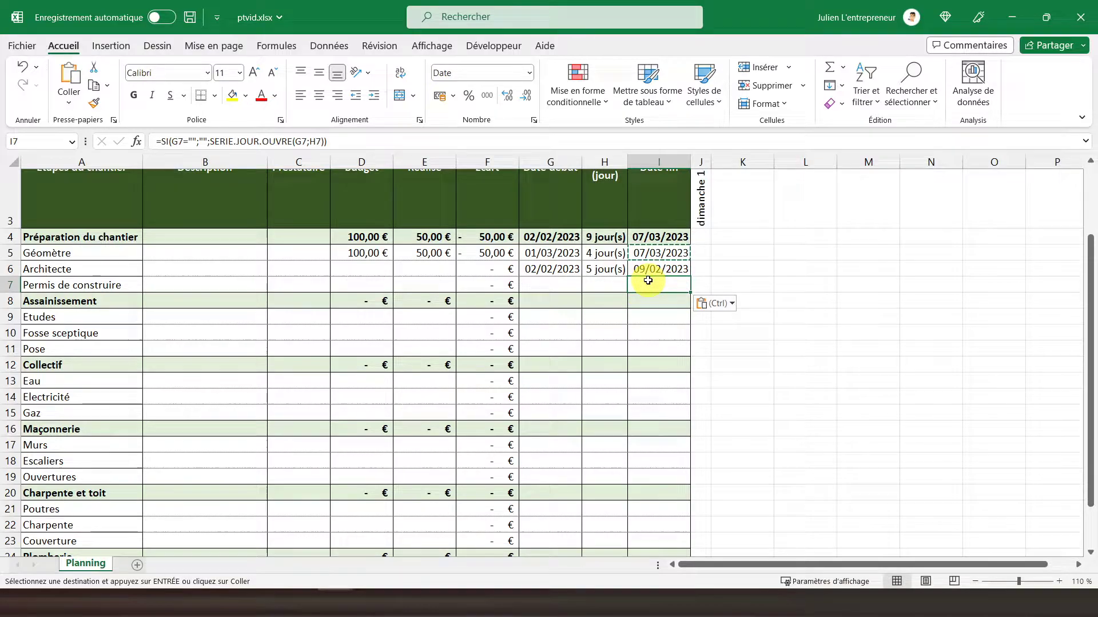
# Copy the end-date formulas in I4:I7 and paste only the formulas into I8:I11 for Assainissement and I12:I15 for Collectif.
pyautogui.click(655, 238)
pyautogui.scroll(-1, 684, 307)
pyautogui.moveTo(656, 188); pyautogui.dragTo(655, 228)
pyautogui.rightClick(652, 231)
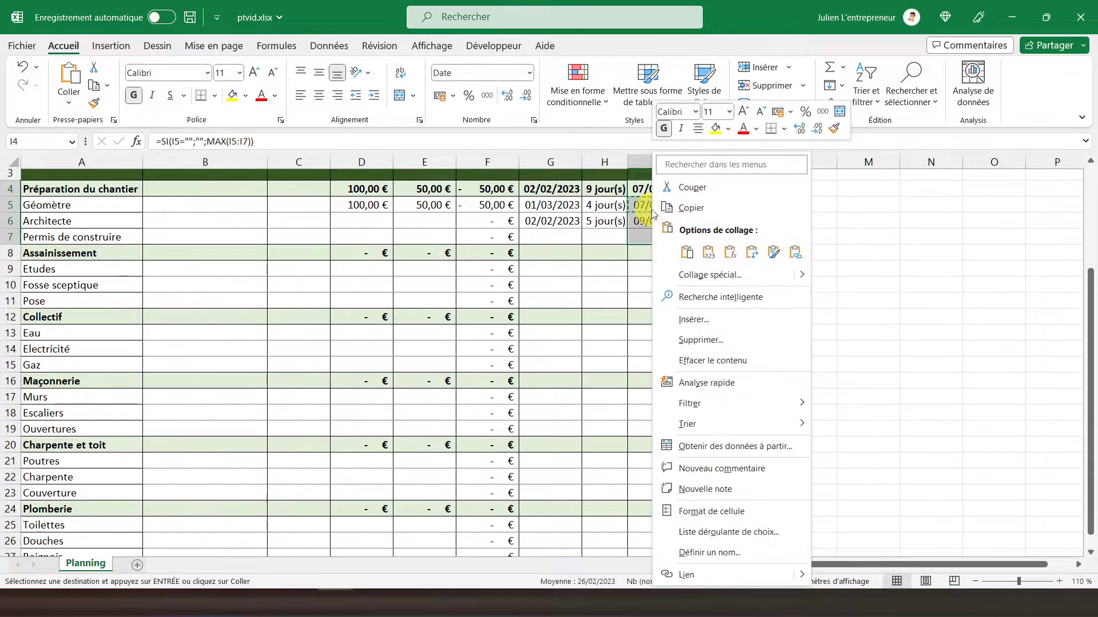
pyautogui.click(661, 236)
pyautogui.rightClick(646, 252)
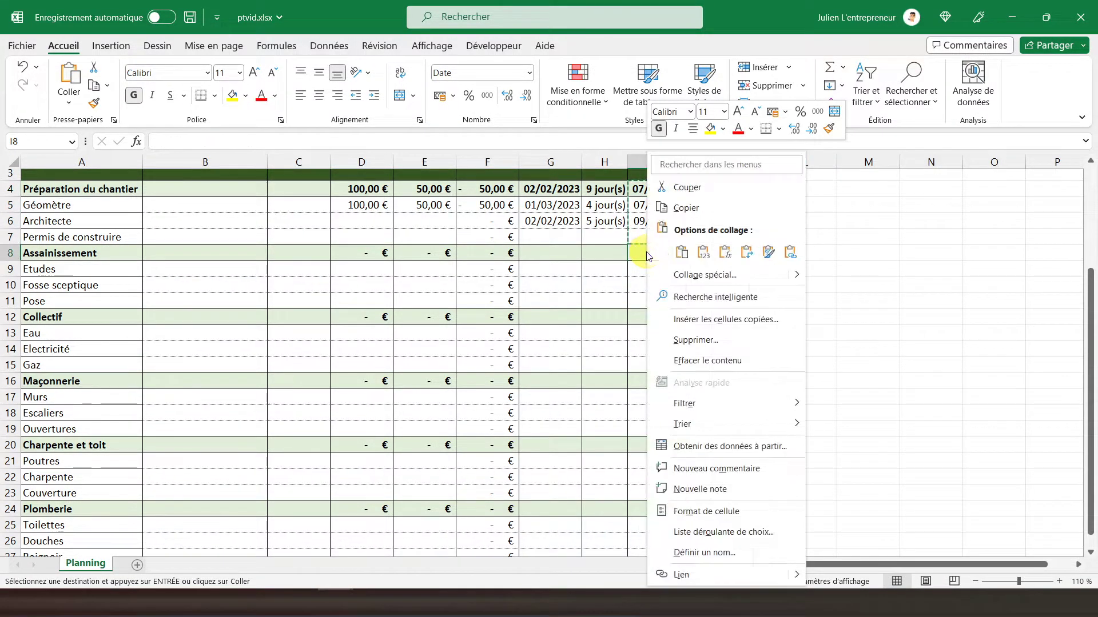
pyautogui.click(722, 251)
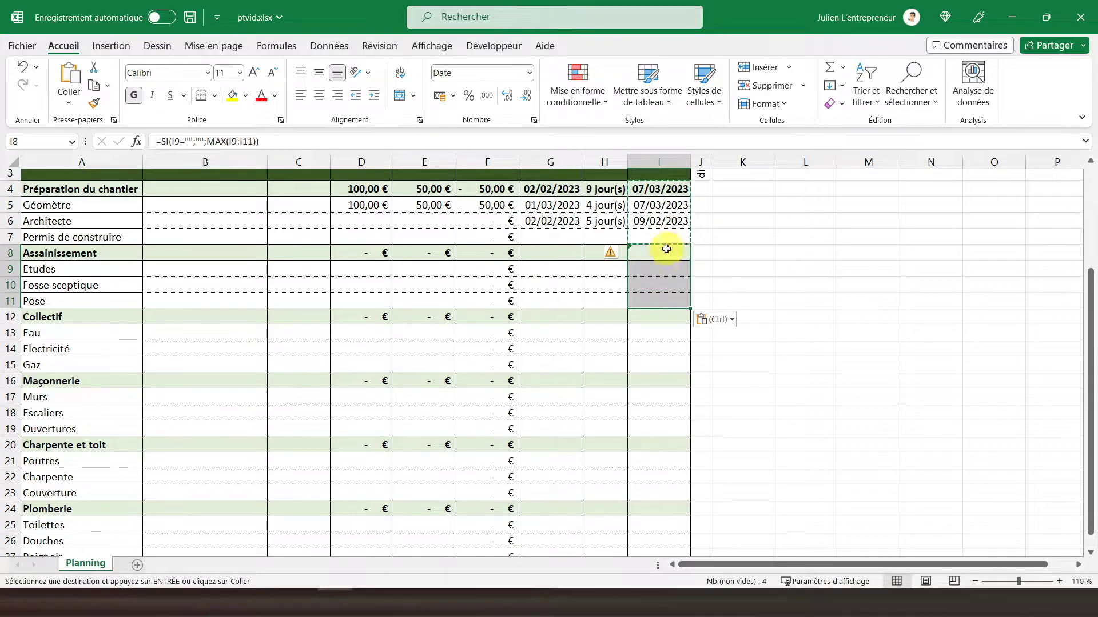
pyautogui.click(658, 315)
pyautogui.rightClick(657, 314)
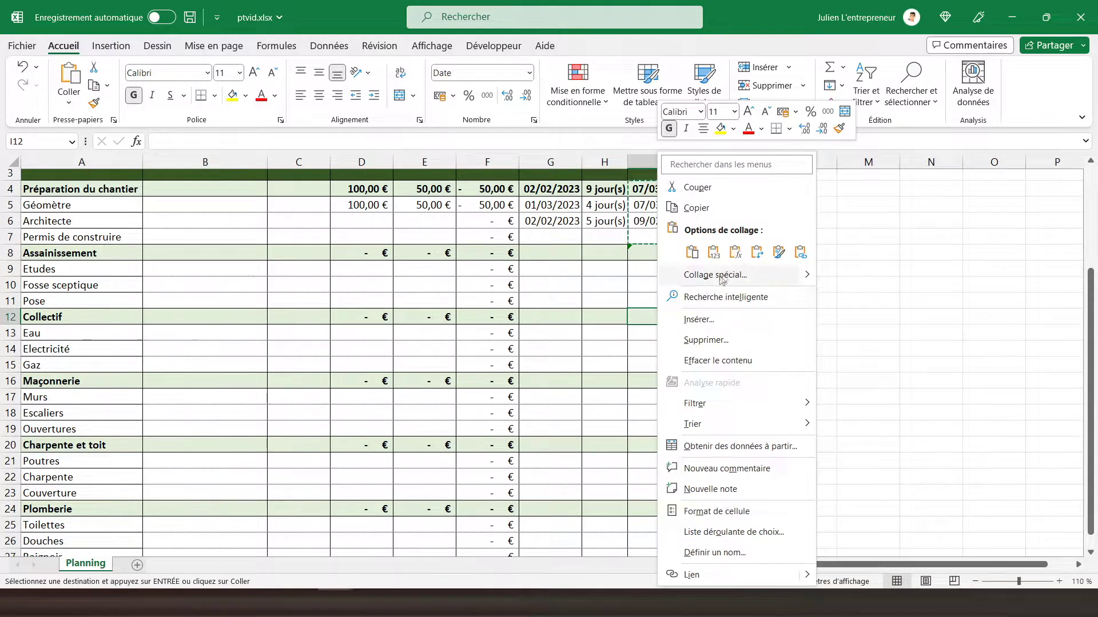
pyautogui.click(732, 252)
# Inspect the pasted end-date formulas in I8 for Assainissement and I9 for Etudes.
pyautogui.click(648, 255)
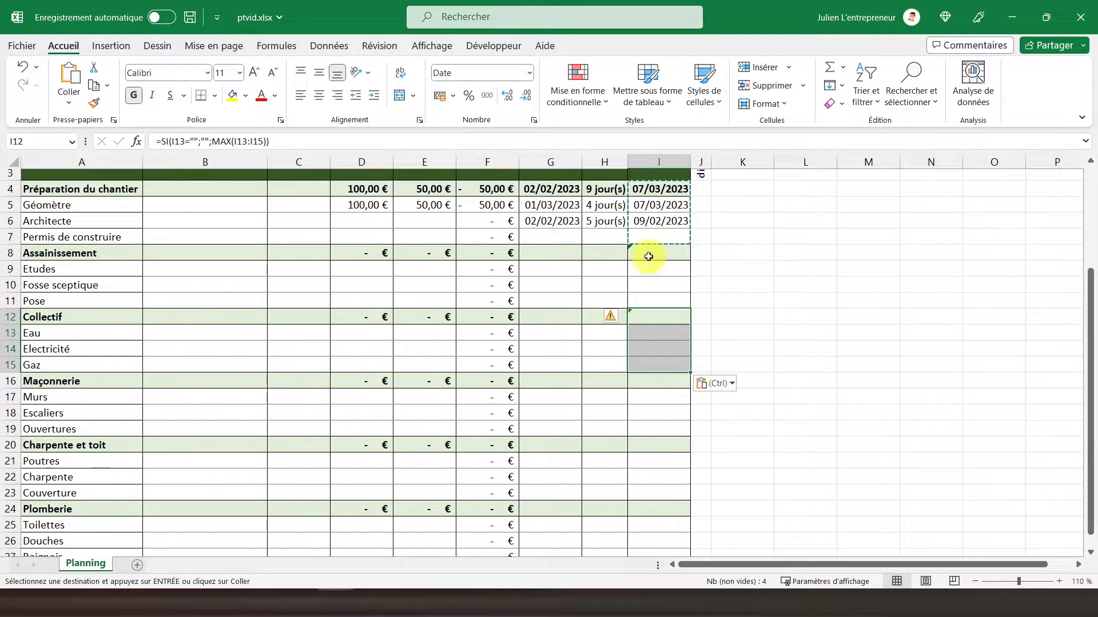
pyautogui.click(513, 142)
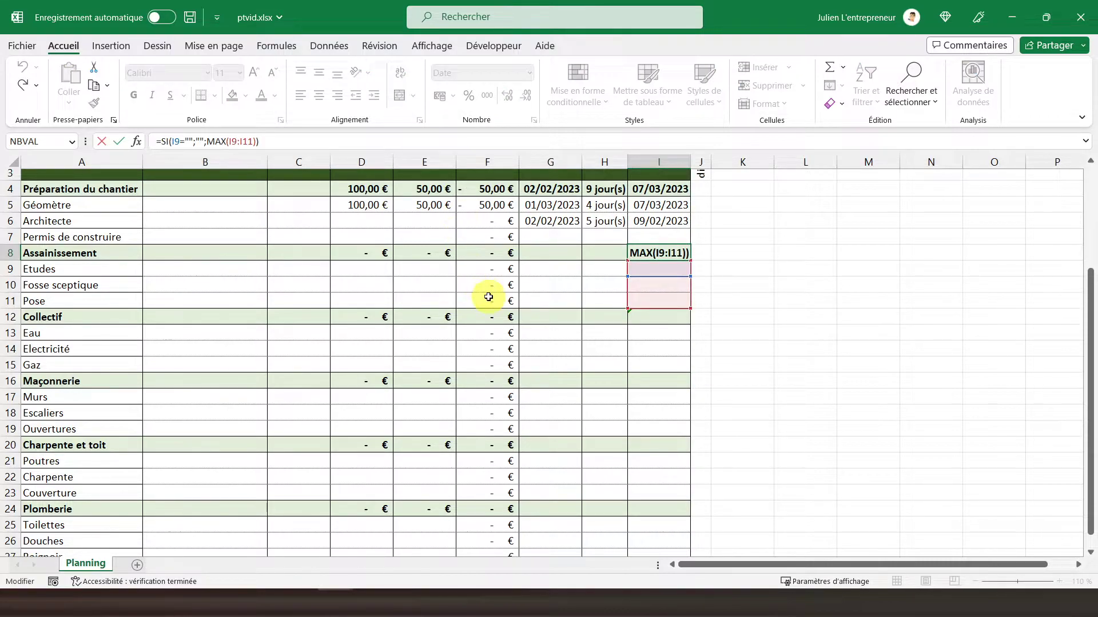
pyautogui.press('Return')
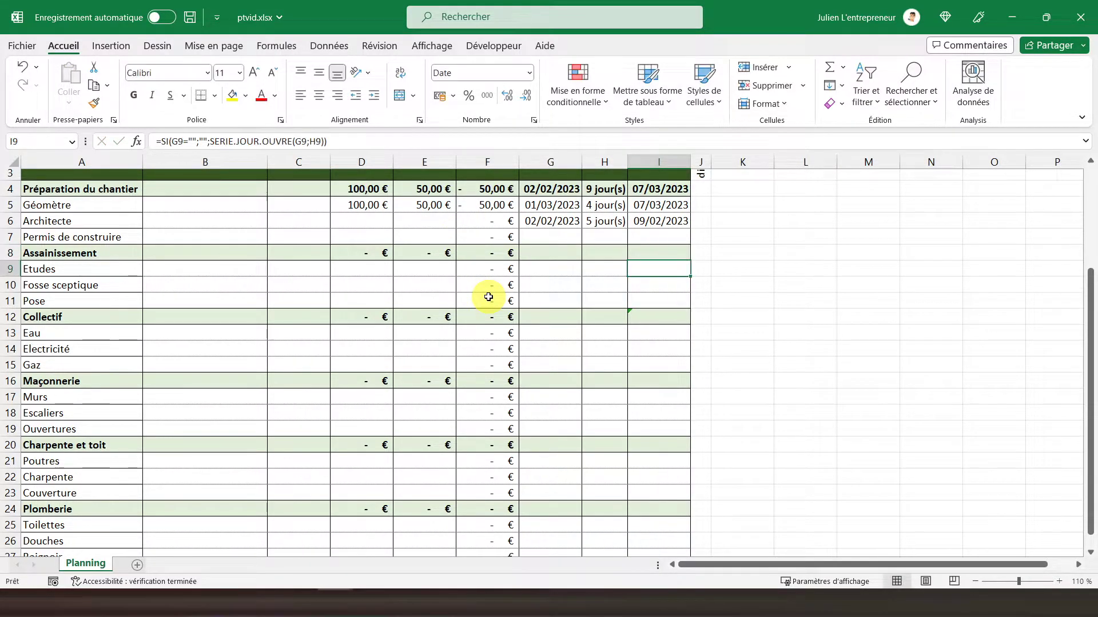
pyautogui.click(412, 141)
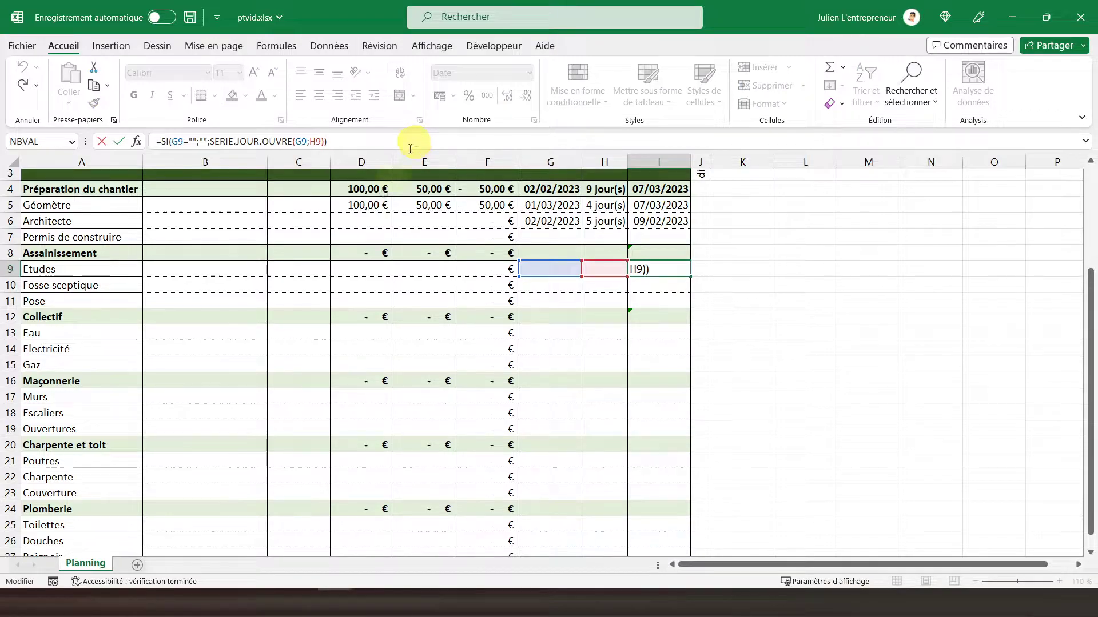
pyautogui.press('Return')
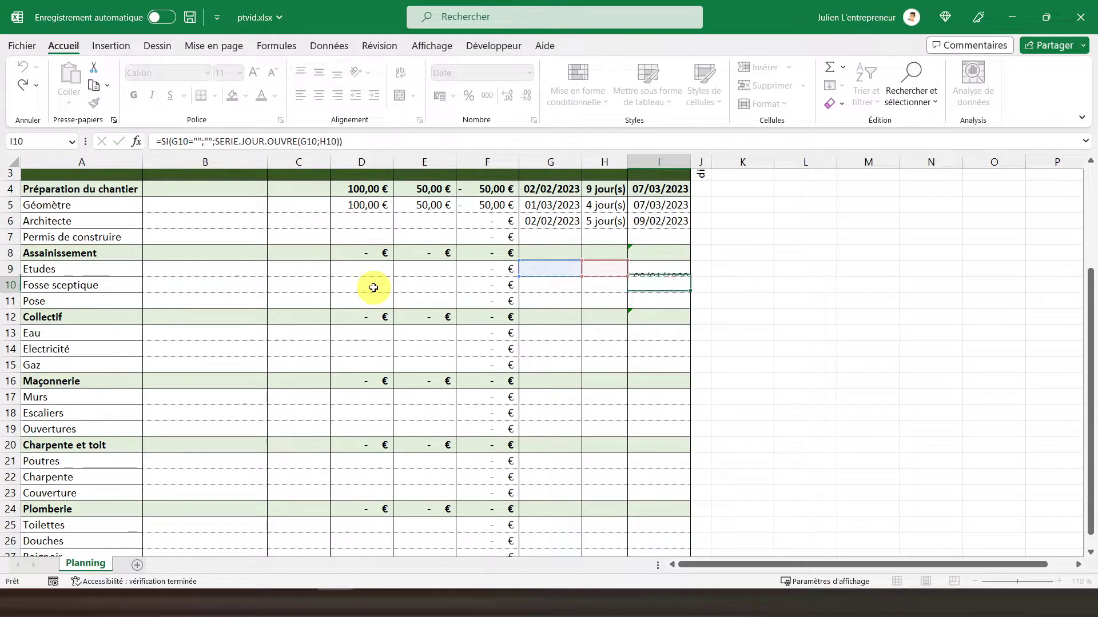
pyautogui.scroll(-1, 677, 342)
pyautogui.click(645, 283)
pyautogui.click(644, 303)
# Copy I8:I15 and paste only the end-date formulas into I16:I23 for Maçonnerie and Charpente et toit.
pyautogui.moveTo(643, 270); pyautogui.dragTo(647, 314)
pyautogui.moveTo(646, 204); pyautogui.dragTo(654, 309)
pyautogui.rightClick(658, 257)
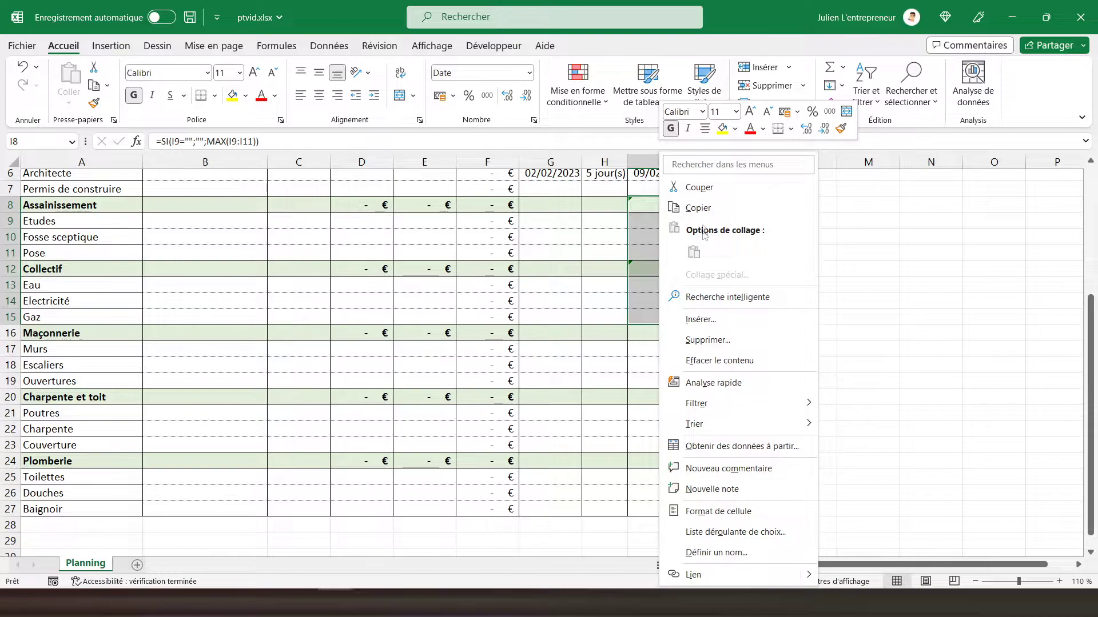
pyautogui.click(695, 207)
pyautogui.click(650, 332)
pyautogui.rightClick(650, 332)
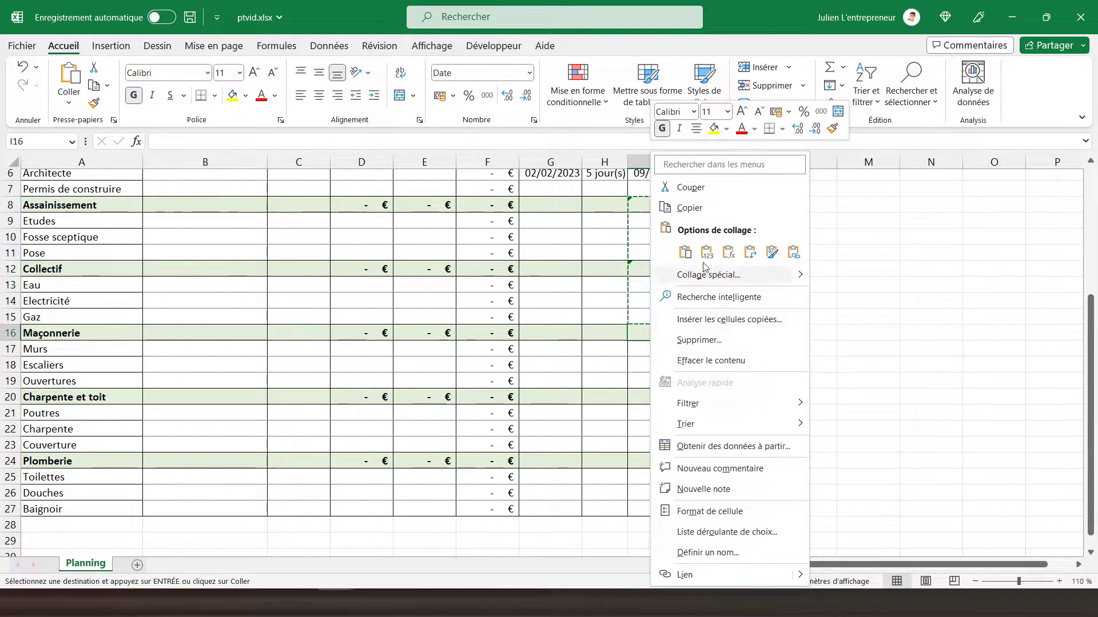
pyautogui.click(705, 250)
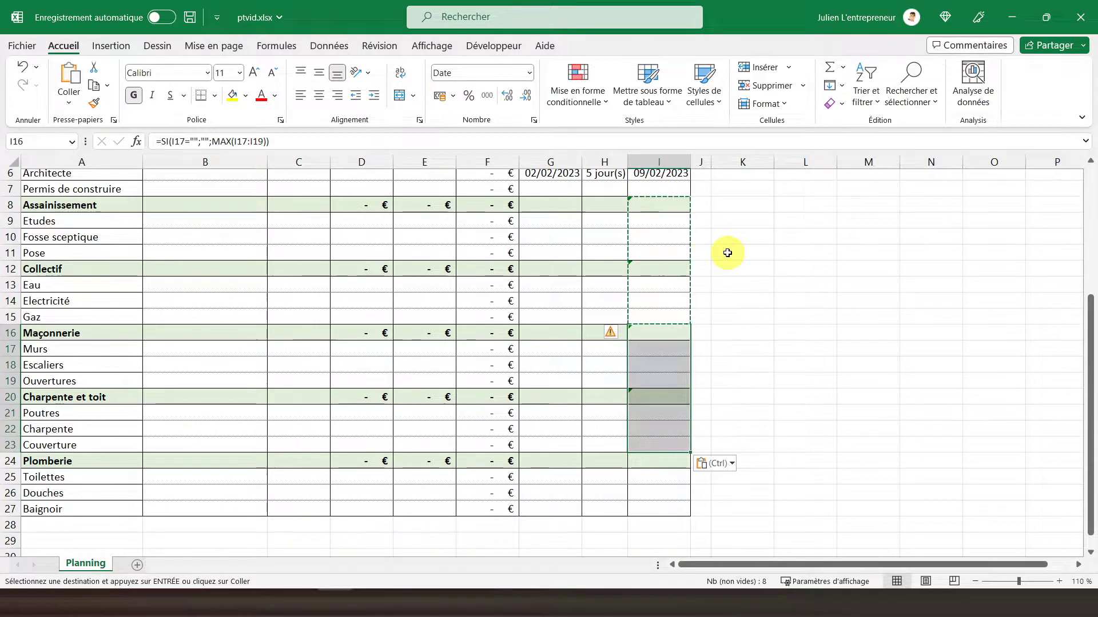
# Copy I20:I23 and paste only the end-date formulas into I24:I27 for Plomberie.
pyautogui.scroll(-2, 680, 371)
pyautogui.moveTo(651, 299); pyautogui.dragTo(657, 344)
pyautogui.rightClick(656, 345)
pyautogui.click(714, 209)
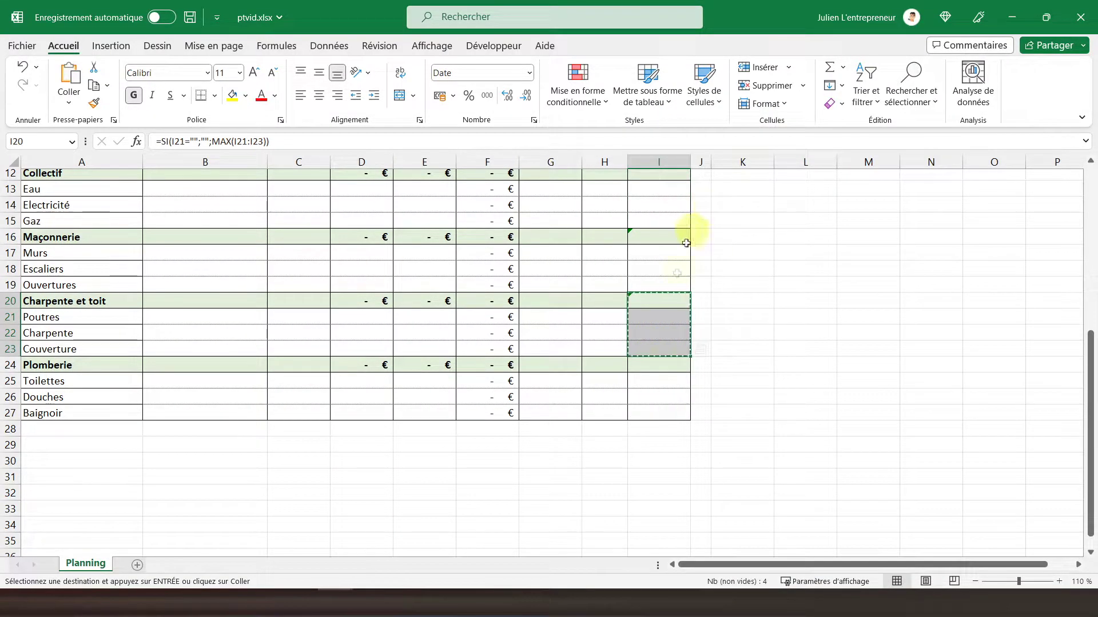
pyautogui.click(649, 366)
pyautogui.rightClick(650, 366)
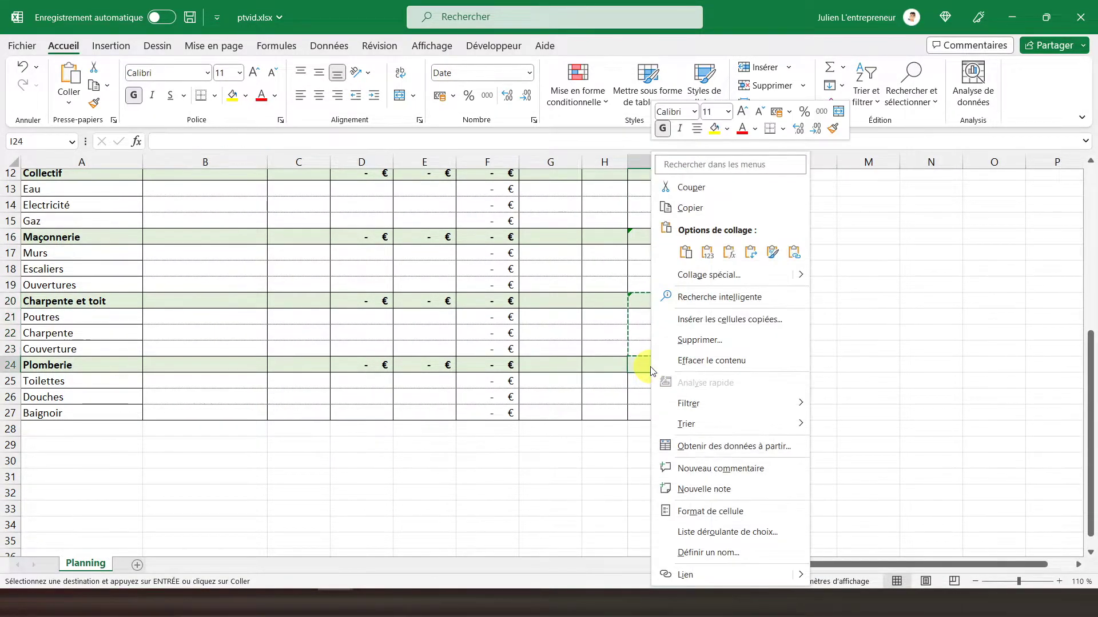
pyautogui.click(729, 251)
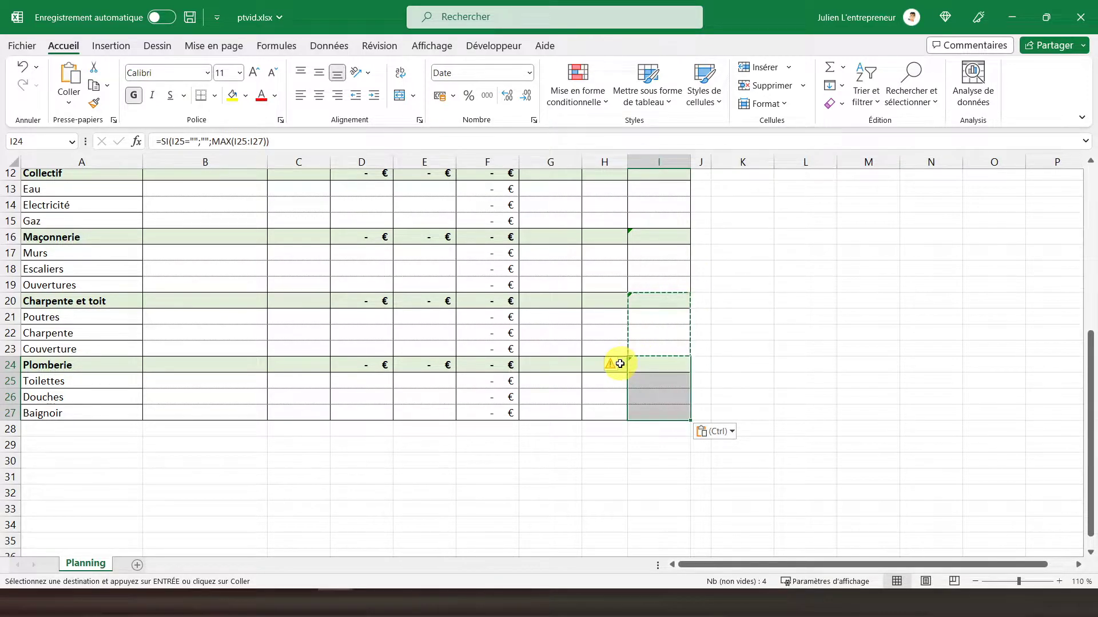
# Ignore the inconsistent-formula error flagged on cell I24.
pyautogui.click(641, 363)
pyautogui.click(615, 367)
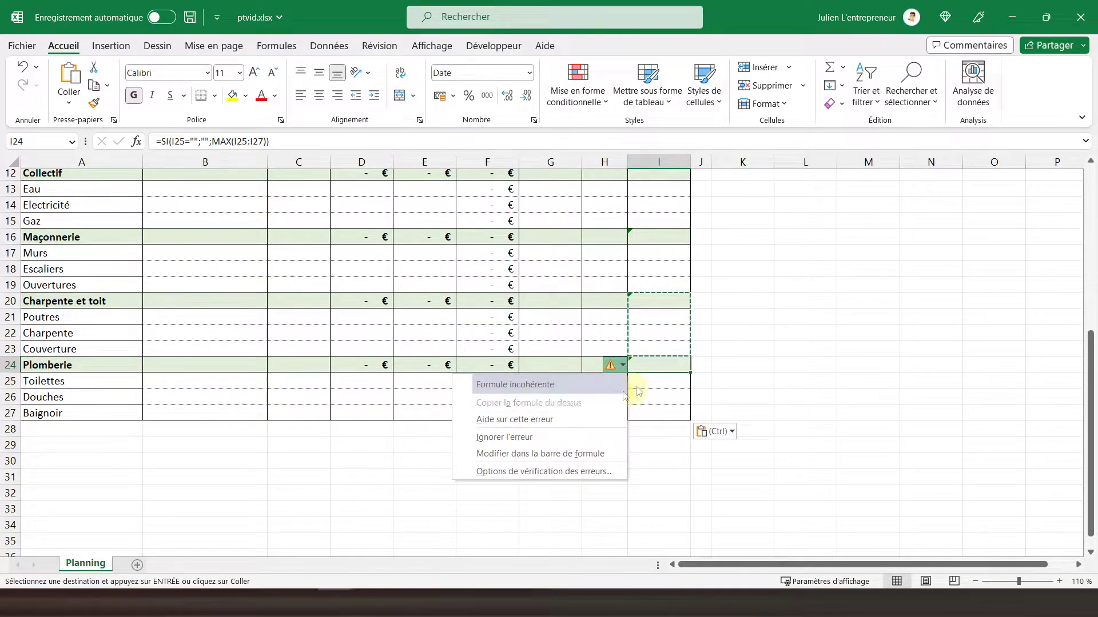
pyautogui.click(504, 437)
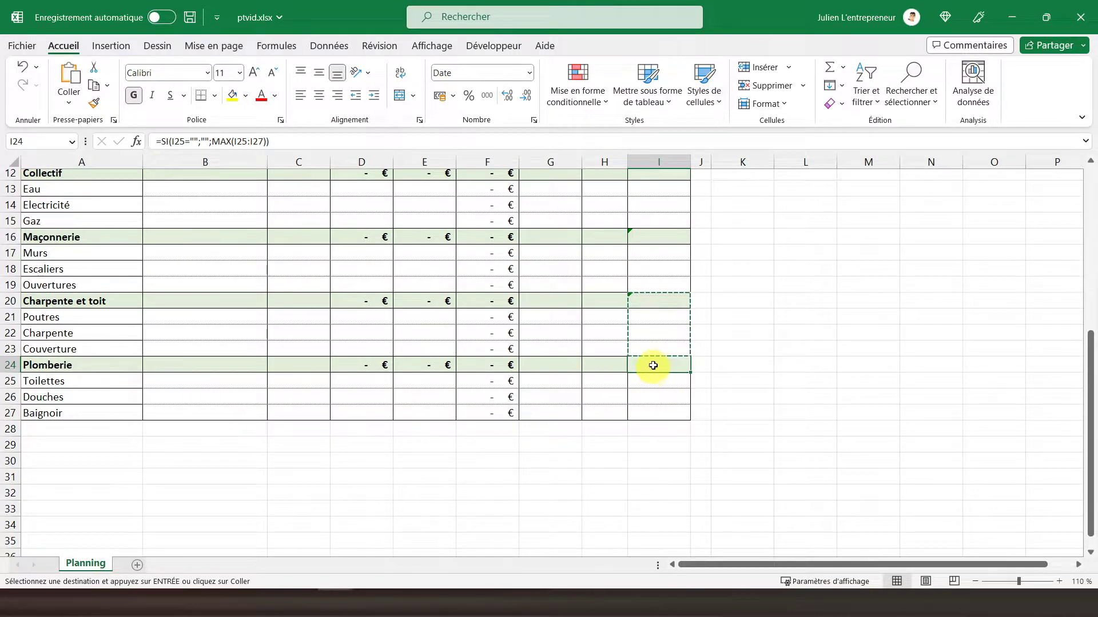
pyautogui.scroll(4, 656, 366)
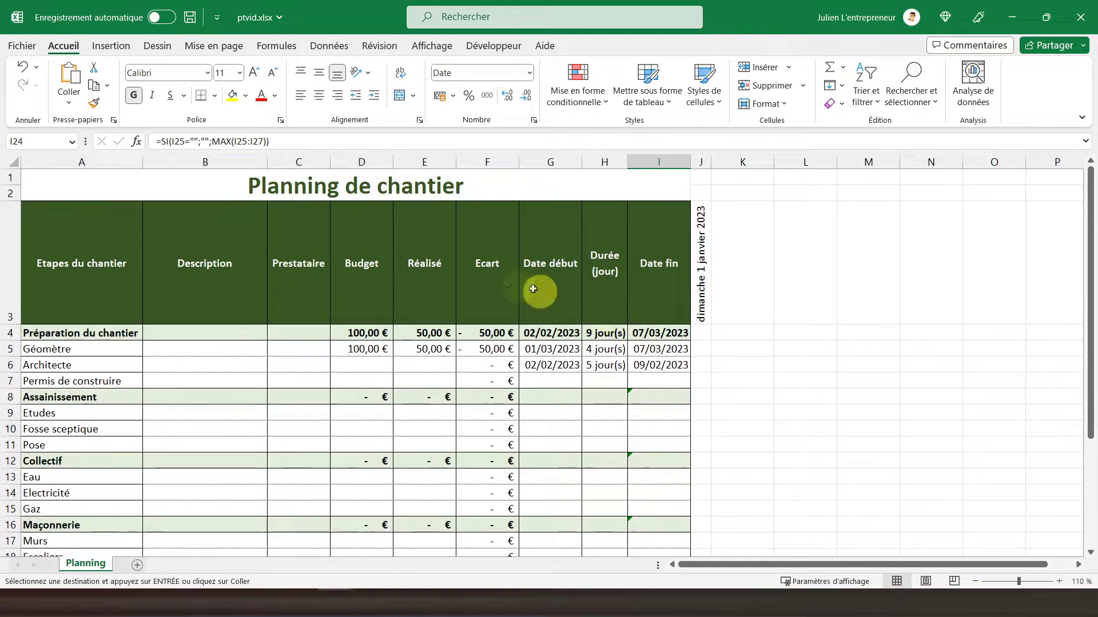
pyautogui.click(90, 186)
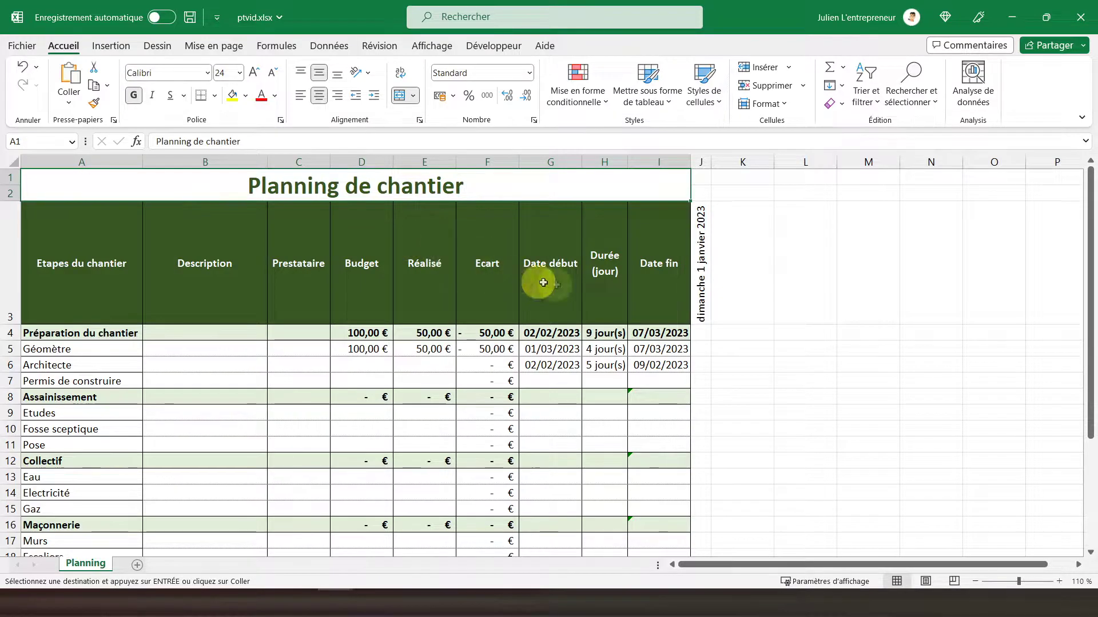
pyautogui.click(702, 267)
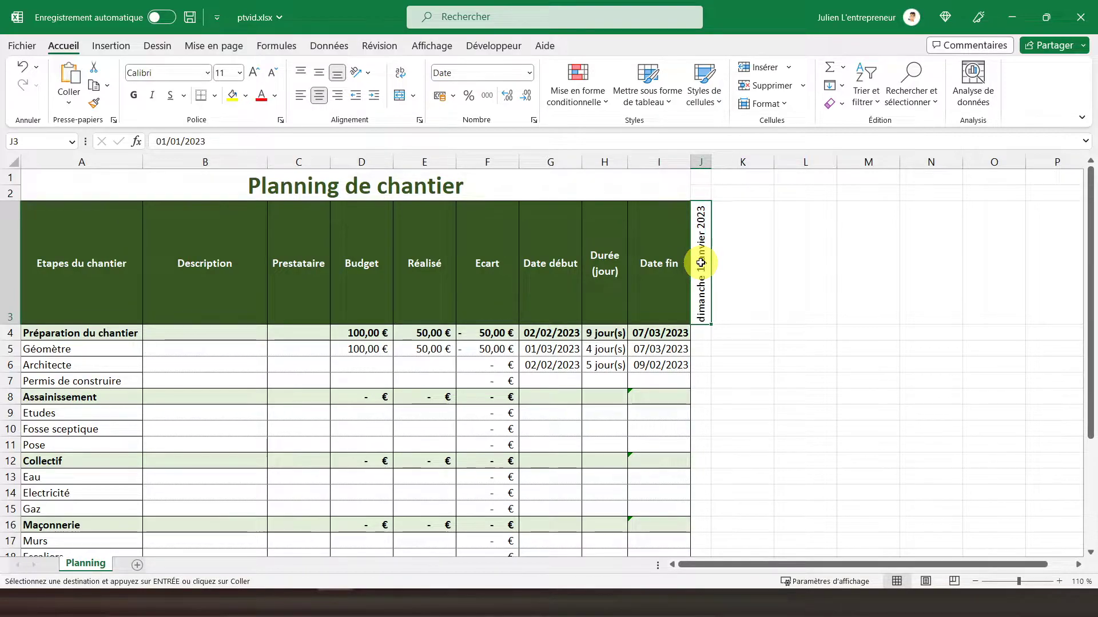
pyautogui.press('Escape')
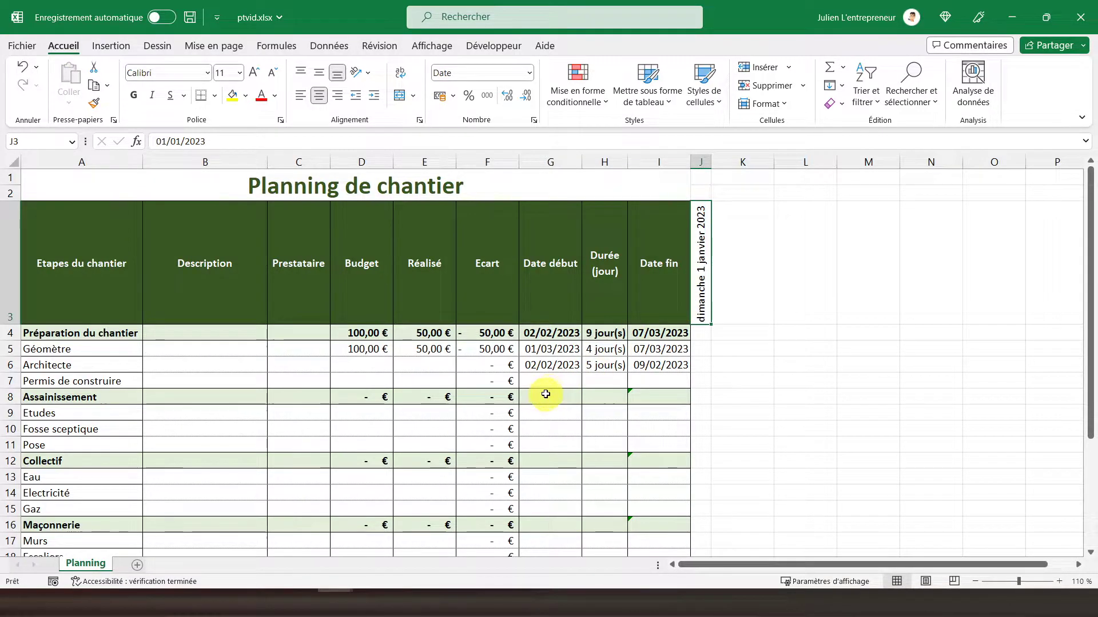
# Copy the G4 start-date formula and paste only the formula into the category cells G8, G12, G16, G20 and G24.
pyautogui.click(540, 334)
pyautogui.rightClick(540, 333)
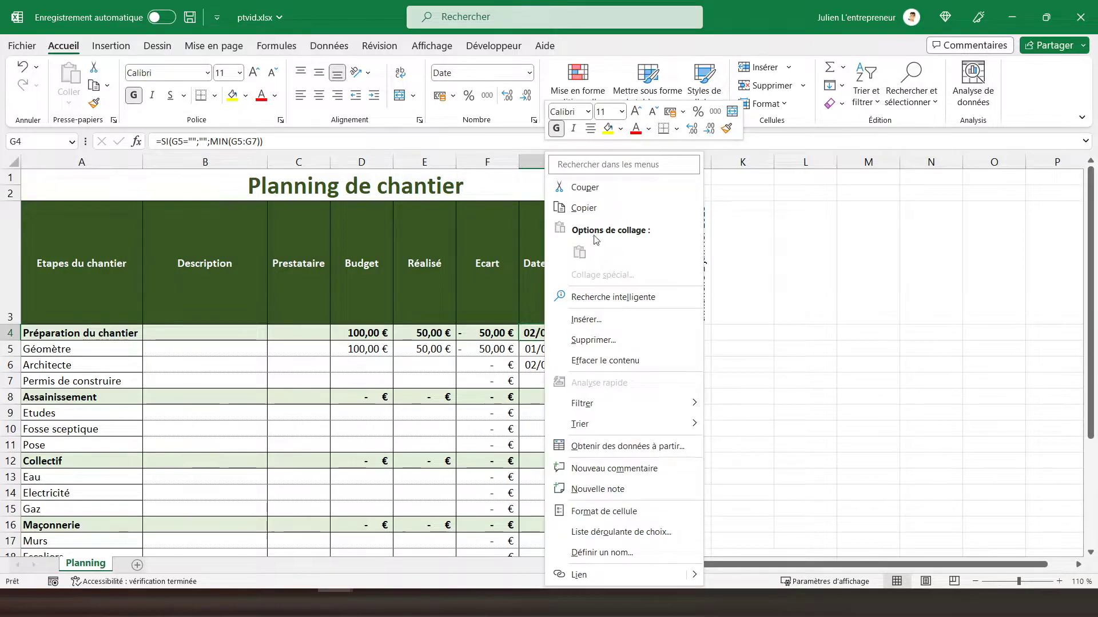
pyautogui.click(583, 208)
pyautogui.click(550, 396)
pyautogui.scroll(-2, 549, 396)
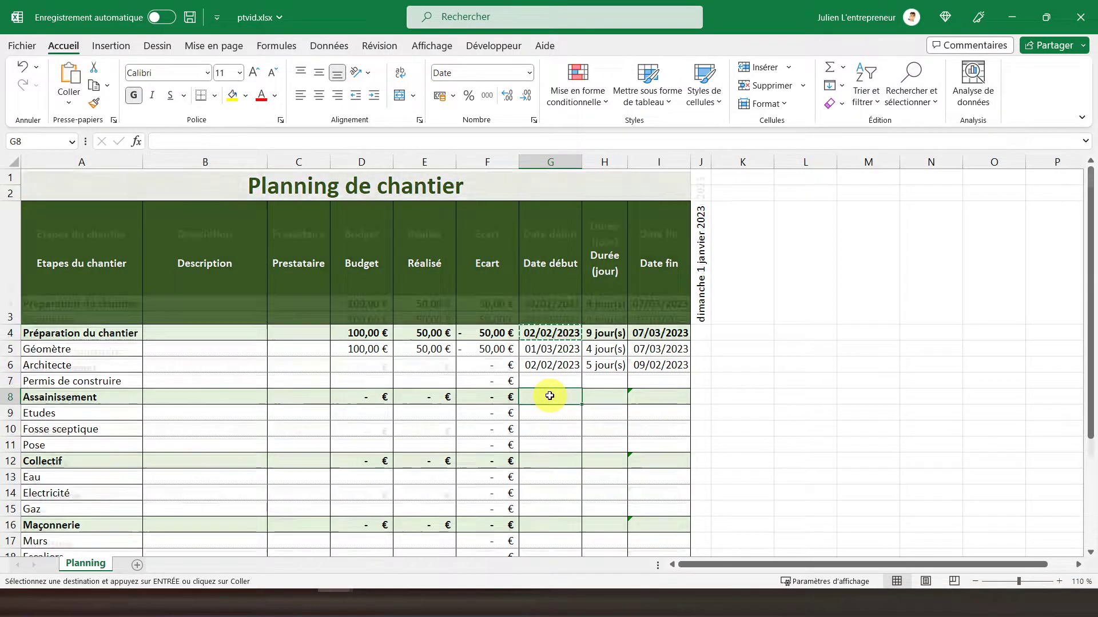
pyautogui.scroll(-2, 549, 396)
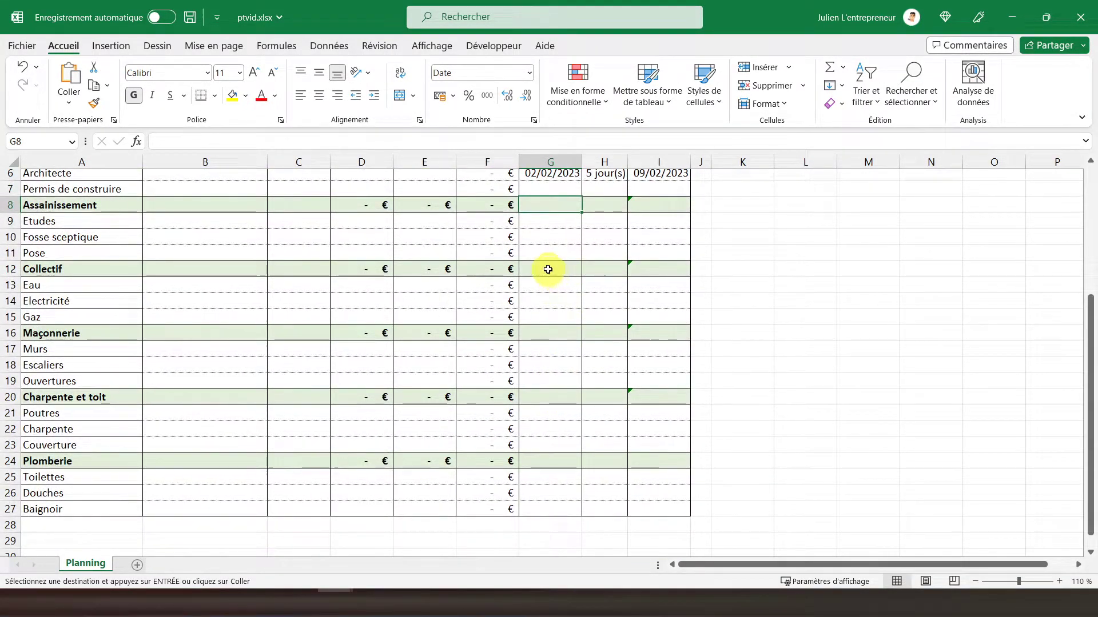
pyautogui.keyDown('ctrl'); pyautogui.click(549, 268); pyautogui.keyUp('ctrl')
pyautogui.keyDown('ctrl'); pyautogui.click(536, 338); pyautogui.keyUp('ctrl')
pyautogui.keyDown('ctrl'); pyautogui.click(540, 396); pyautogui.keyUp('ctrl')
pyautogui.keyDown('ctrl'); pyautogui.click(547, 461); pyautogui.keyUp('ctrl')
pyautogui.rightClick(547, 461)
pyautogui.click(626, 103)
# Copy the vertical long-date formatting of J3 onto J2 with the format painter.
pyautogui.scroll(2, 742, 299)
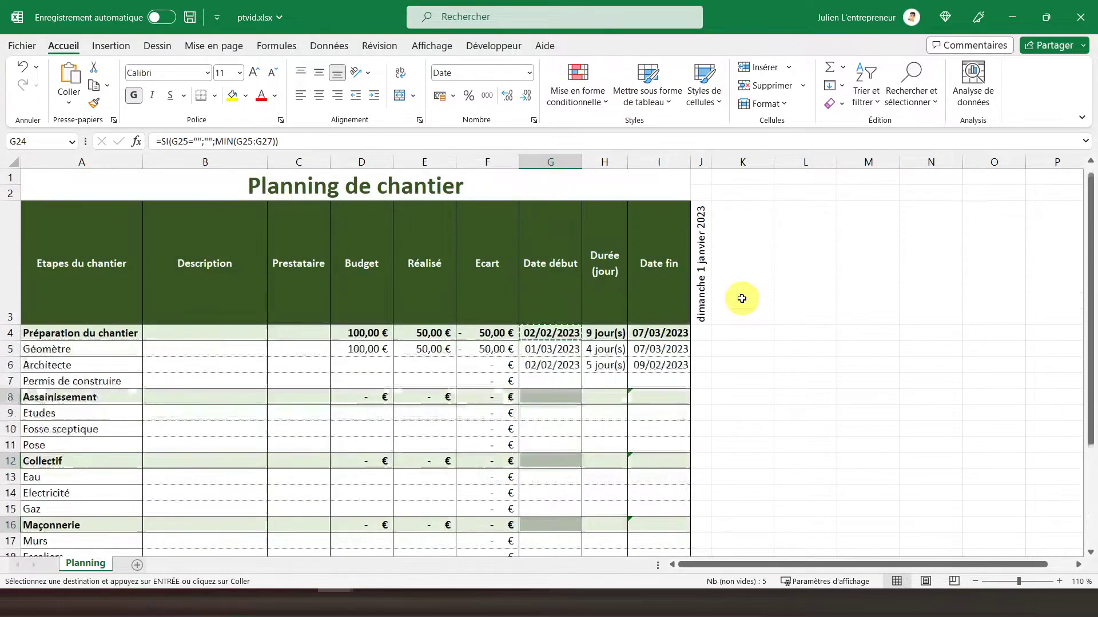
pyautogui.click(699, 281)
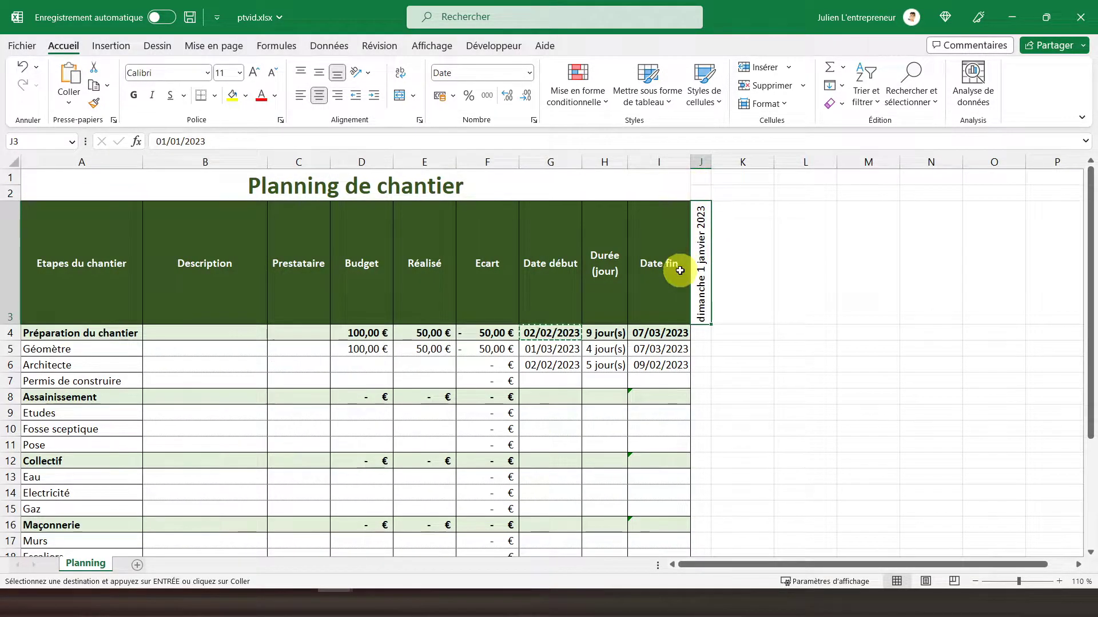
pyautogui.click(93, 103)
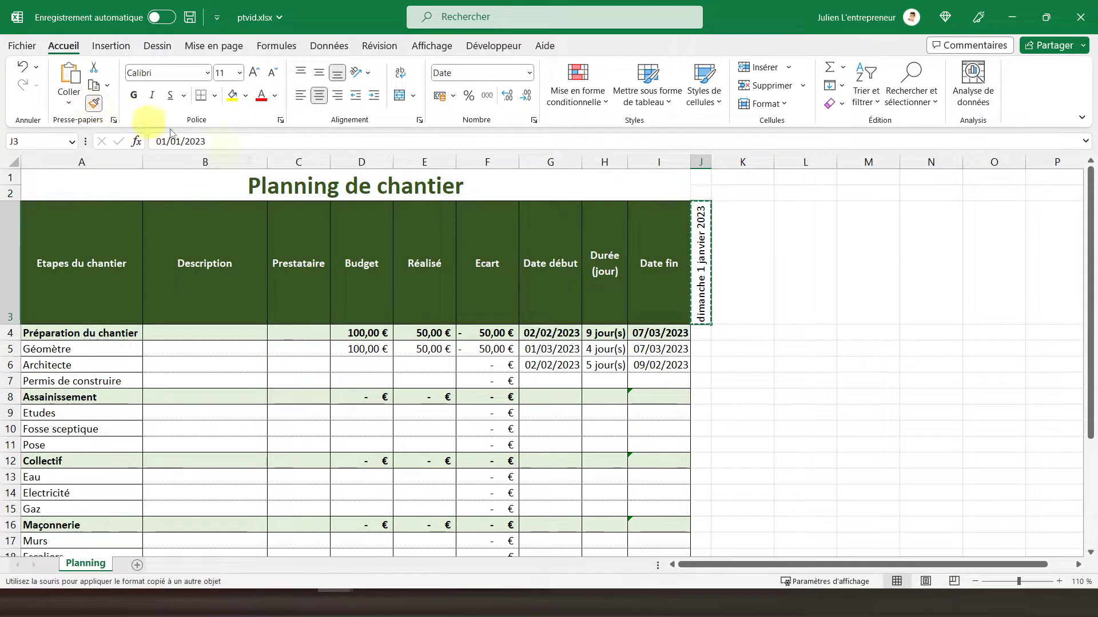
pyautogui.click(697, 197)
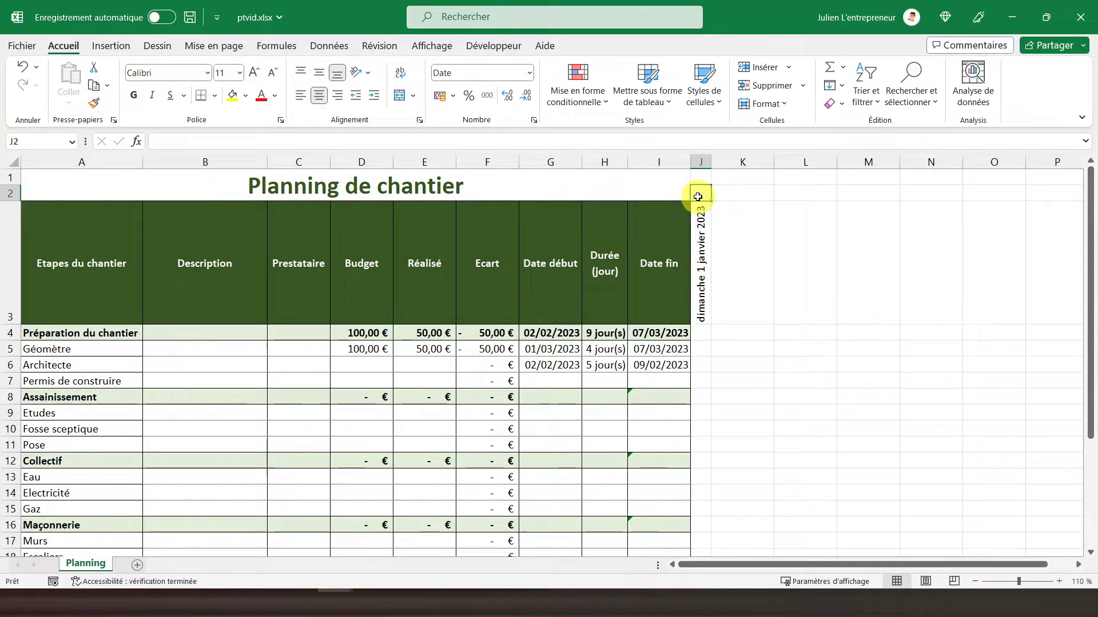
# Delete the date from J3 and enter 01/01/2023 in J2 as the first calendar date.
pyautogui.click(700, 275)
pyautogui.press('Delete')
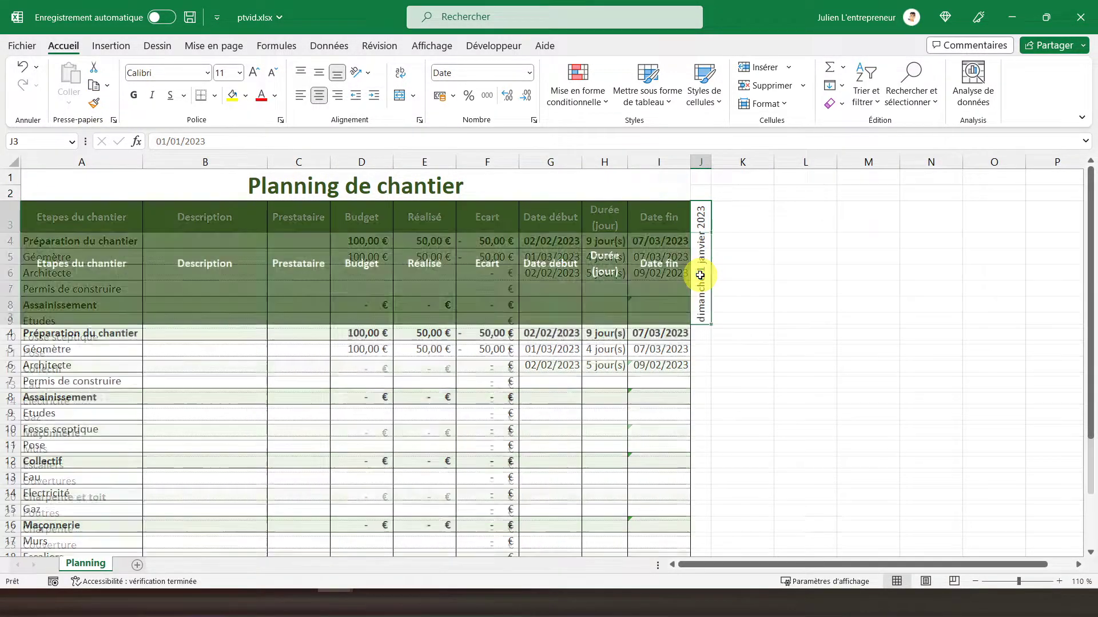
pyautogui.click(698, 194)
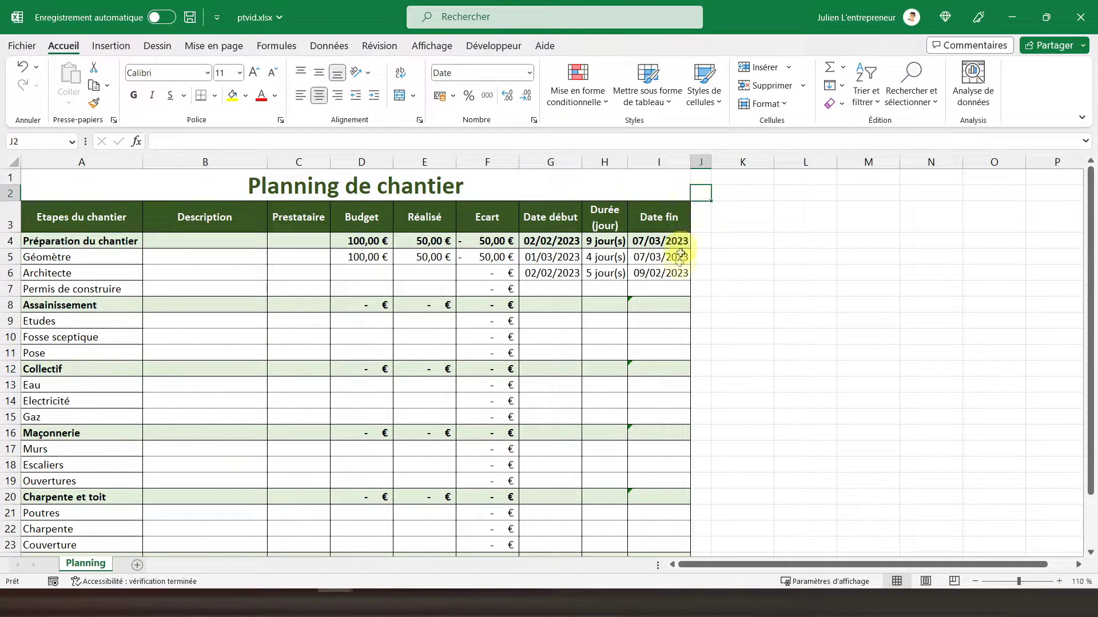
pyautogui.write('01')
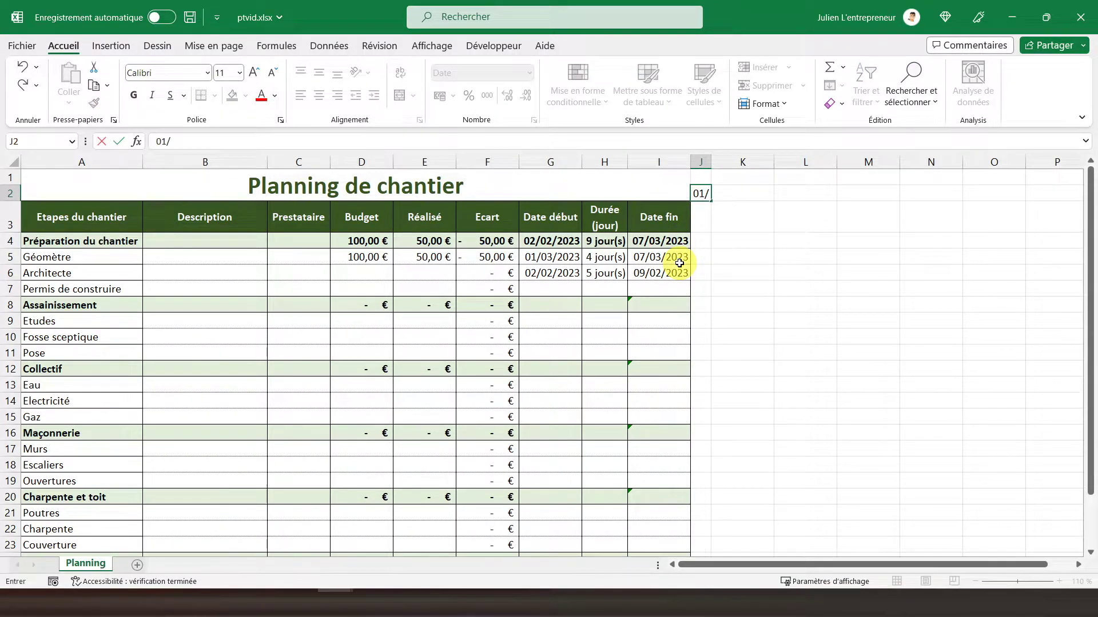
pyautogui.write('/01/2023')
pyautogui.press('Return')
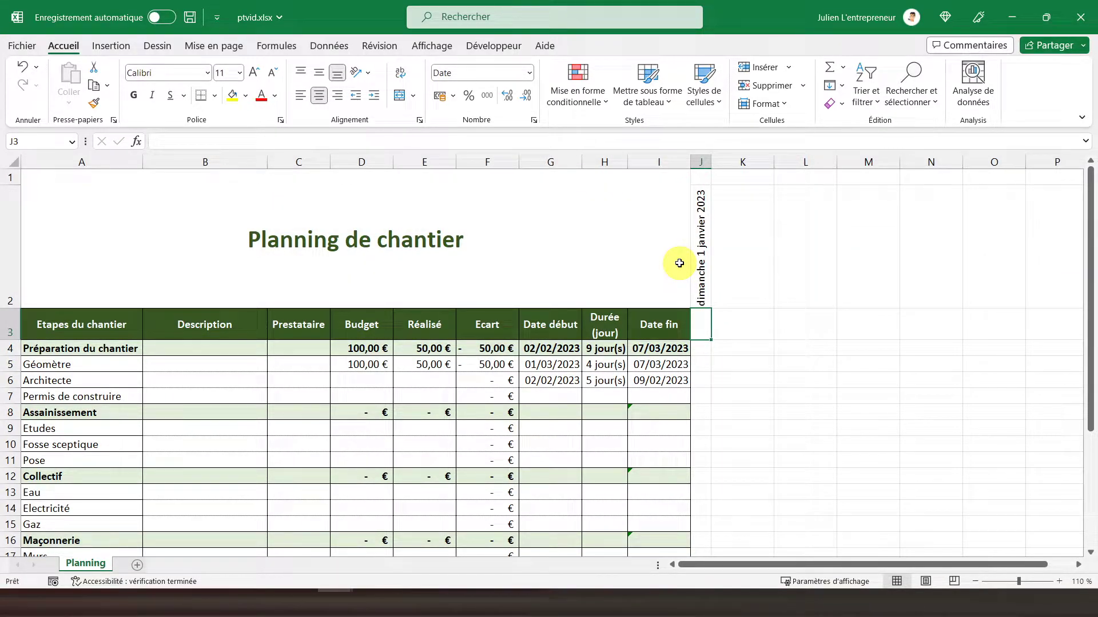
# Replace the date in J2 with the formula =MIN(G4:G27) to take the earliest start date.
pyautogui.click(698, 258)
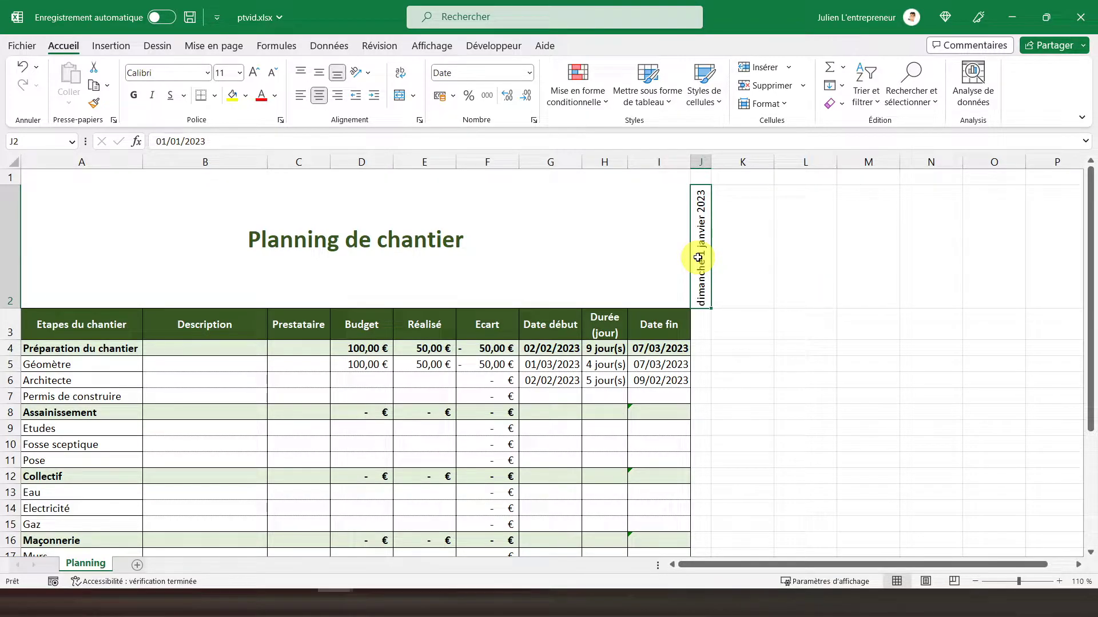
pyautogui.write('=min(')
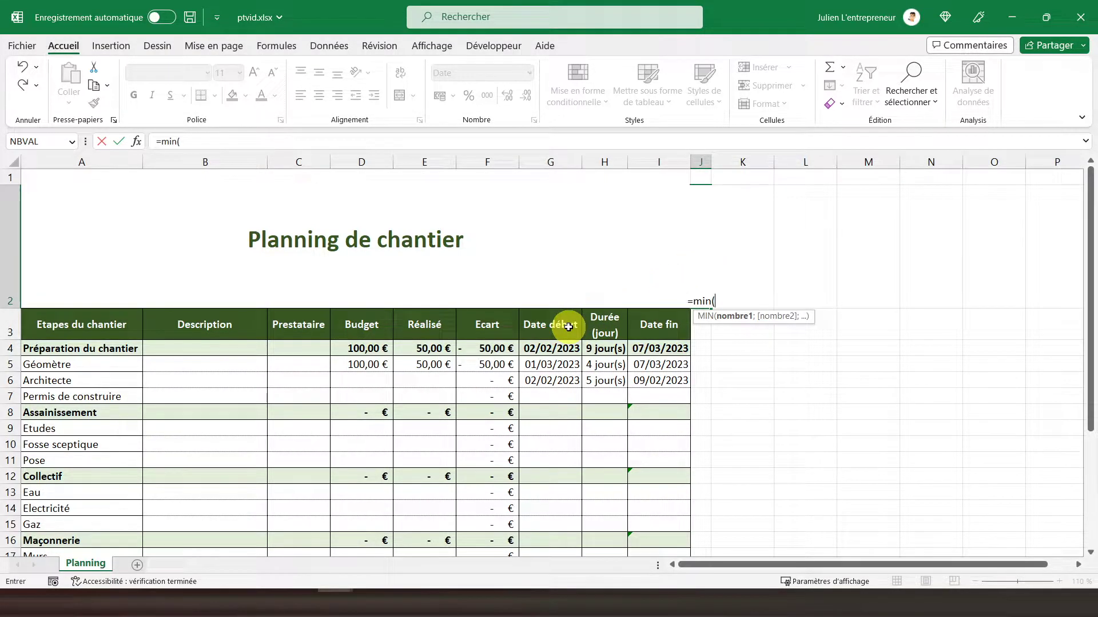
pyautogui.click(537, 352)
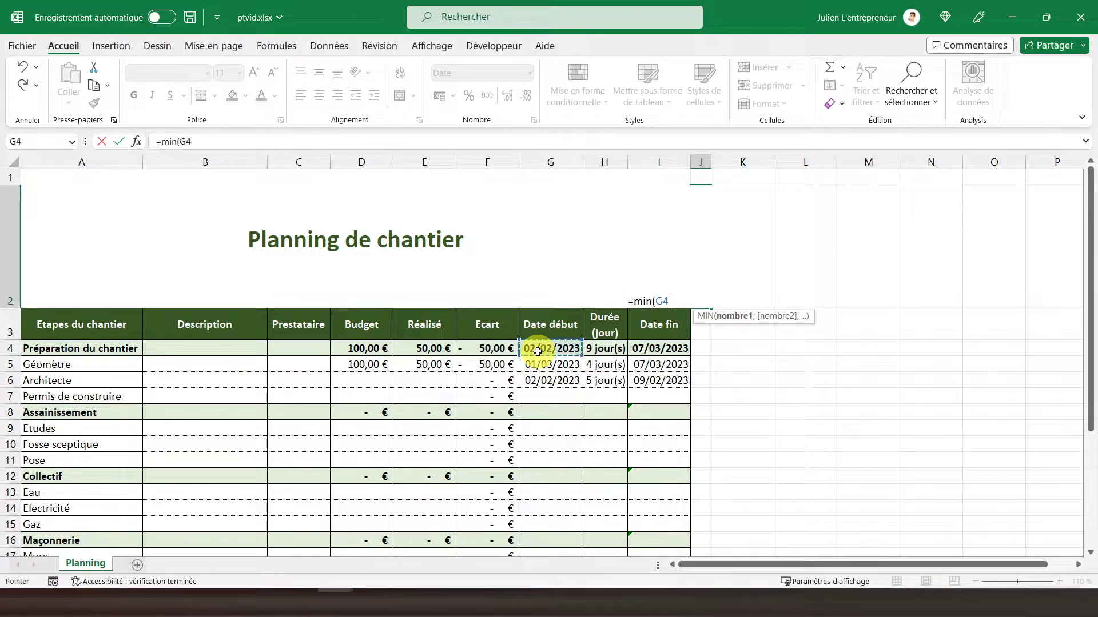
pyautogui.moveTo(538, 351); pyautogui.dragTo(542, 525)
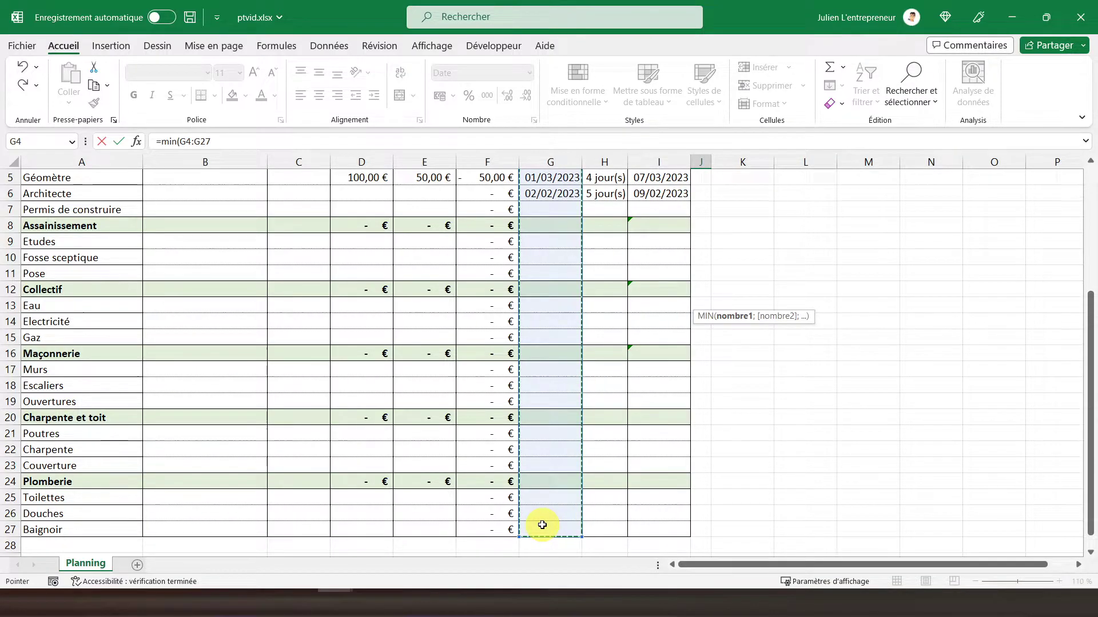
pyautogui.write(')')
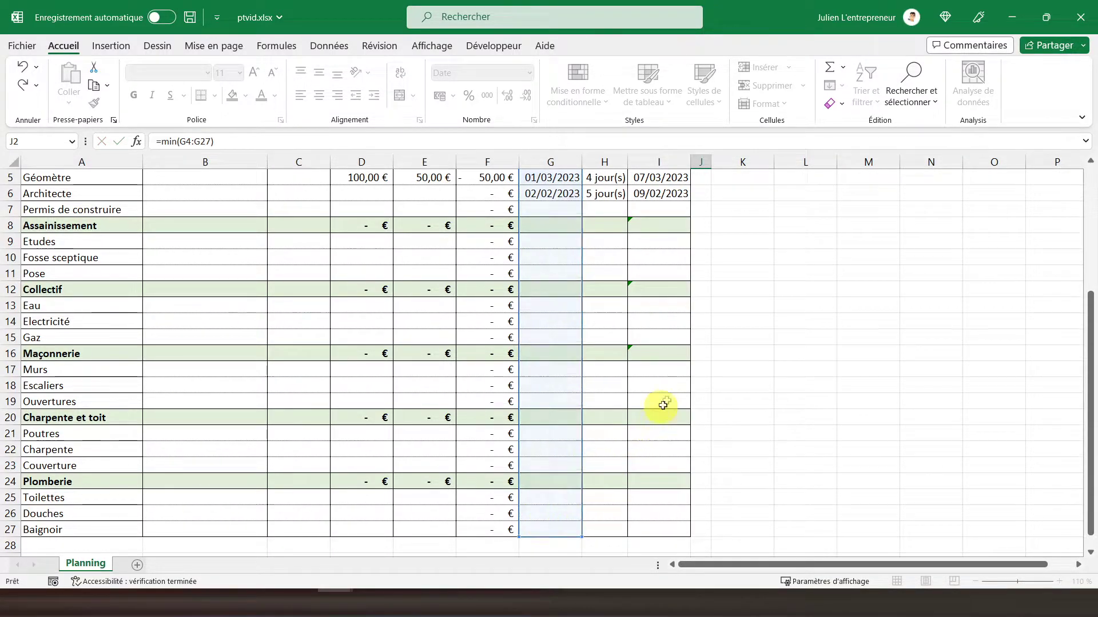
pyautogui.press('Return')
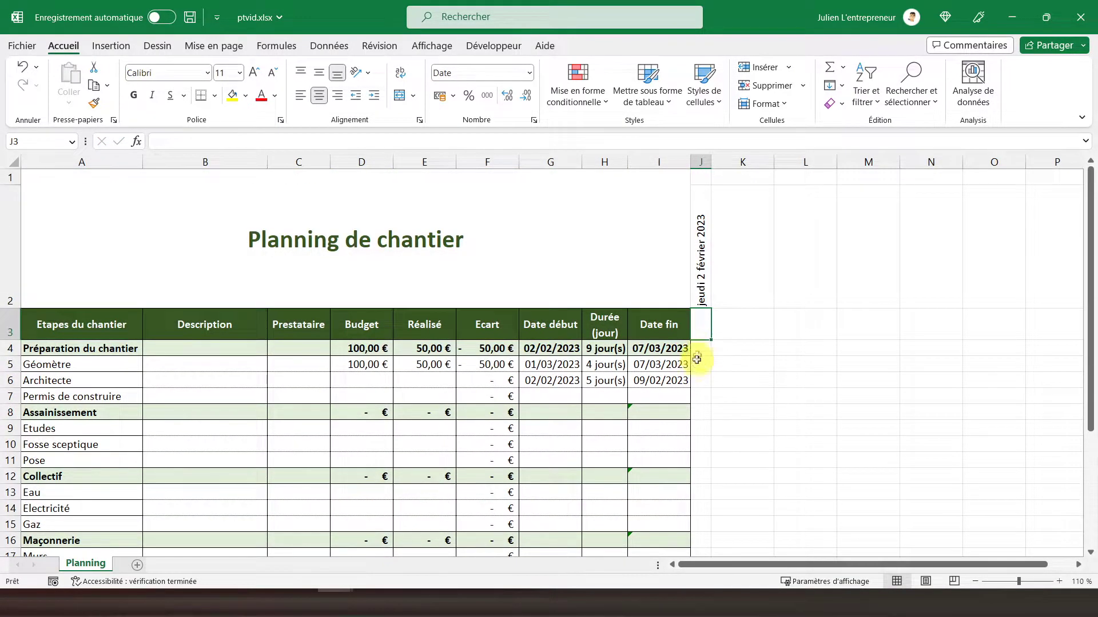
# Begin a formula in K2 that takes the maximum of the end dates in I4:I27.
pyautogui.click(703, 298)
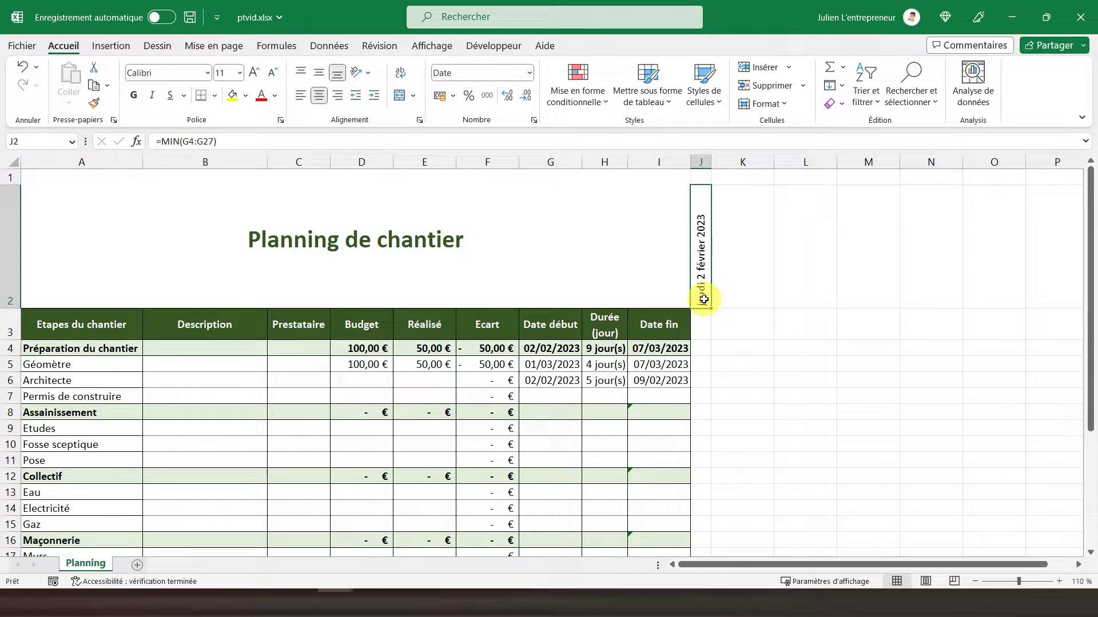
pyautogui.press('Right')
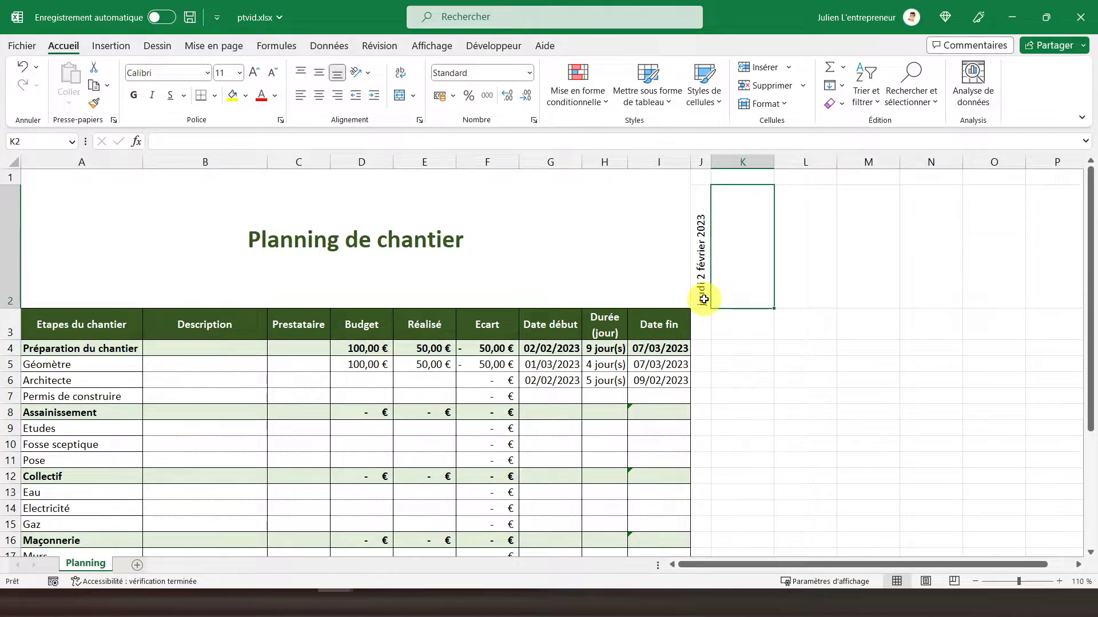
pyautogui.write('=')
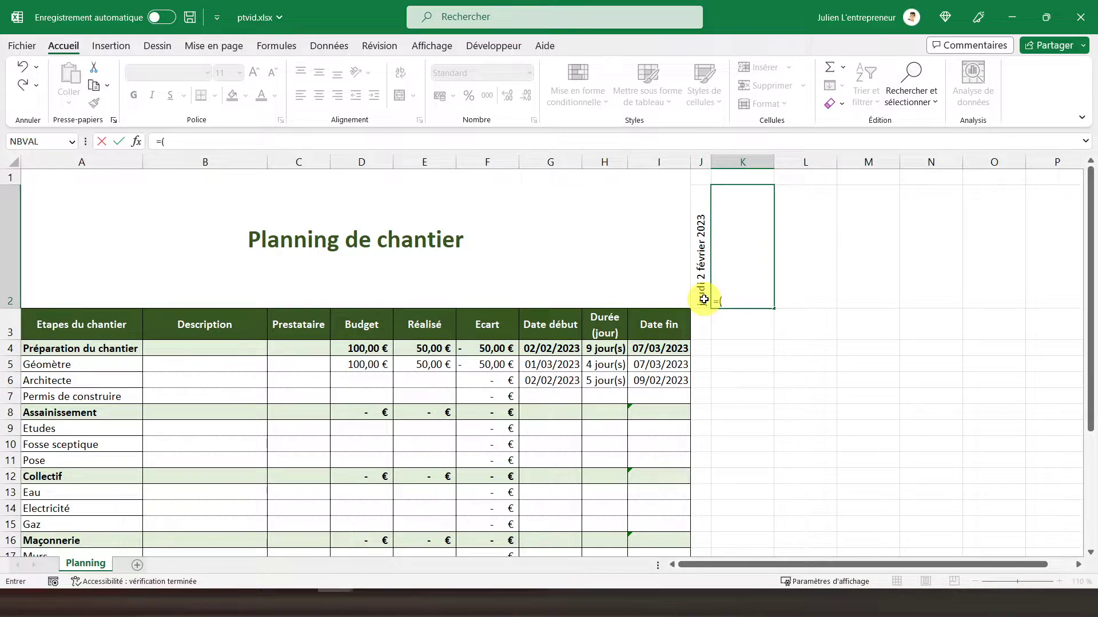
pyautogui.write('(max')
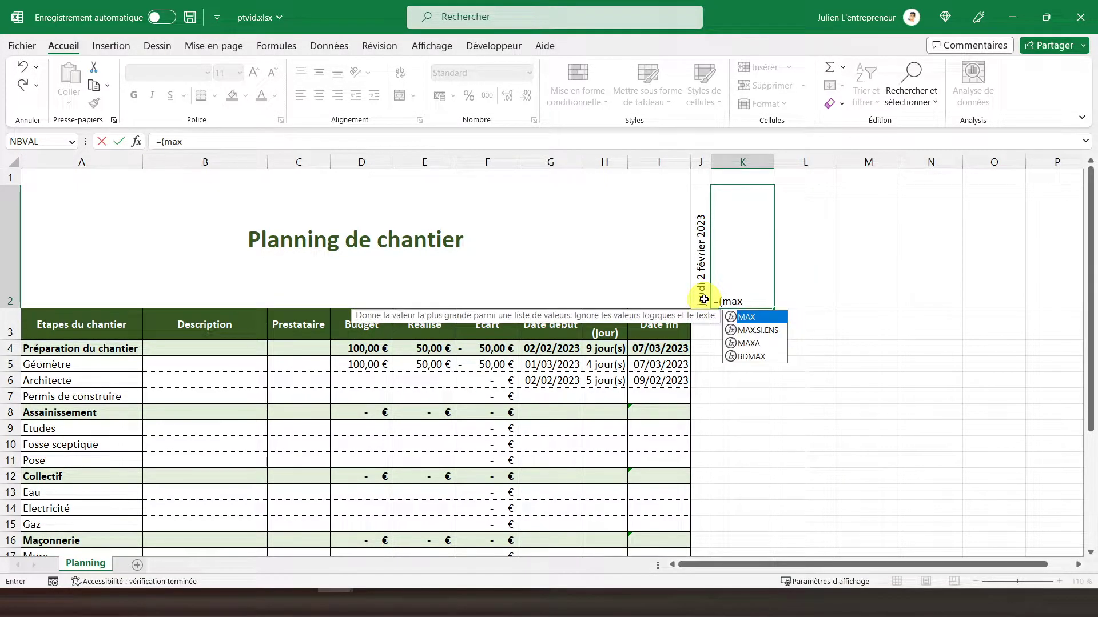
pyautogui.write('(')
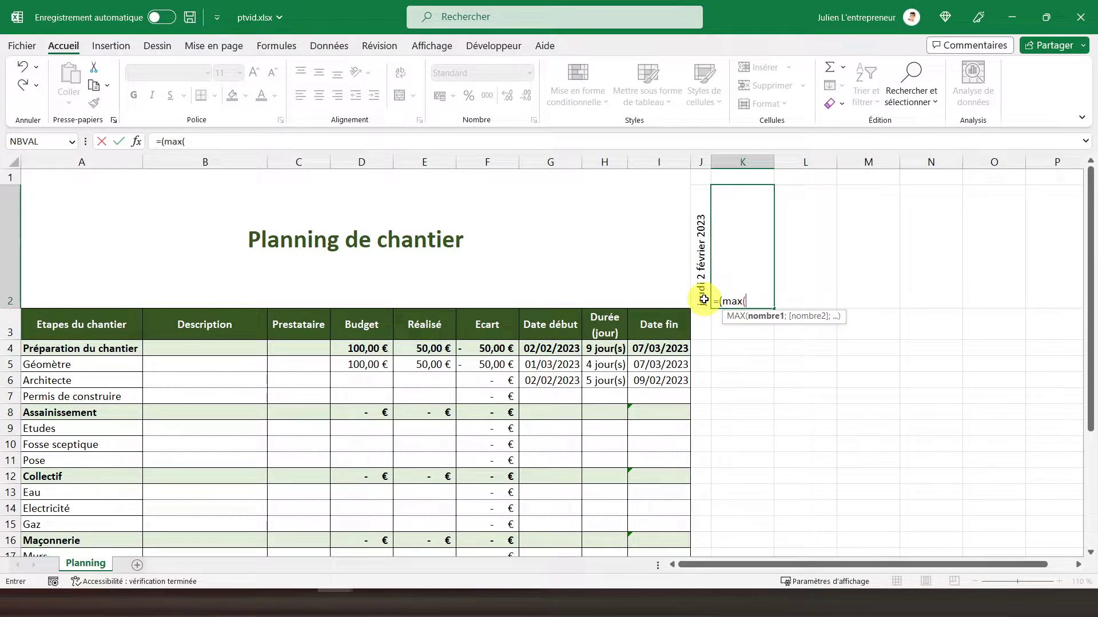
pyautogui.moveTo(657, 349); pyautogui.dragTo(647, 536)
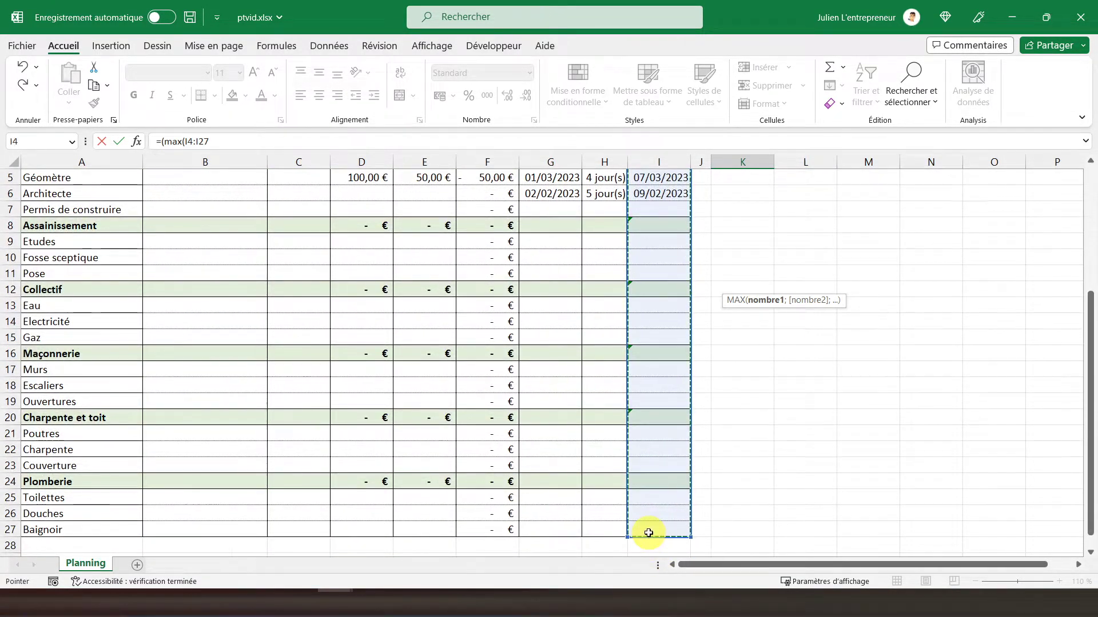
pyautogui.scroll(2, 761, 419)
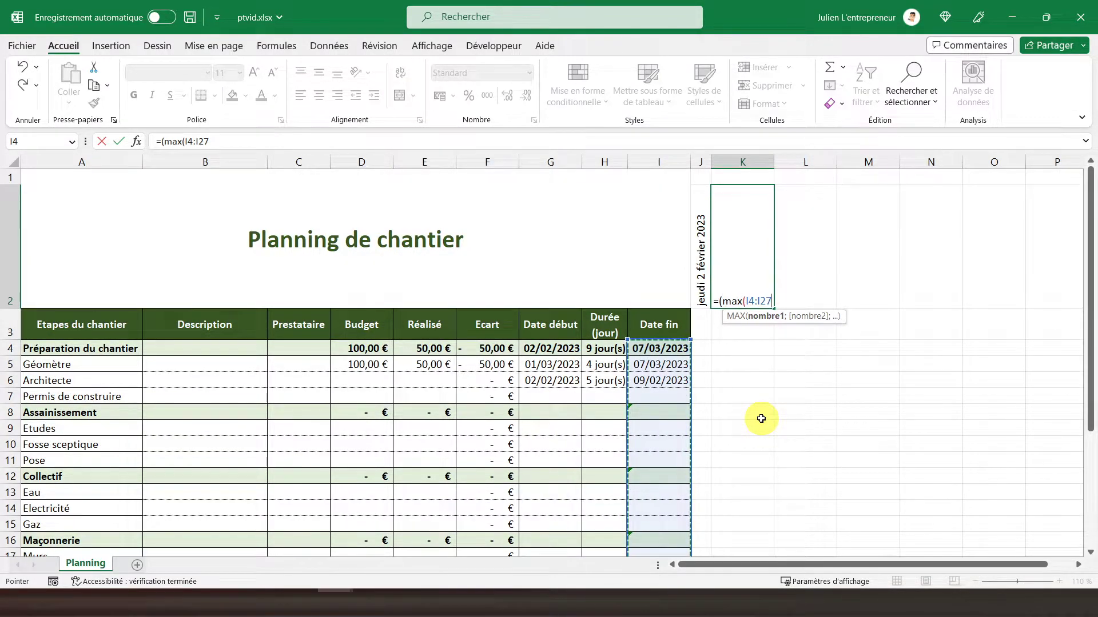
pyautogui.write(')')
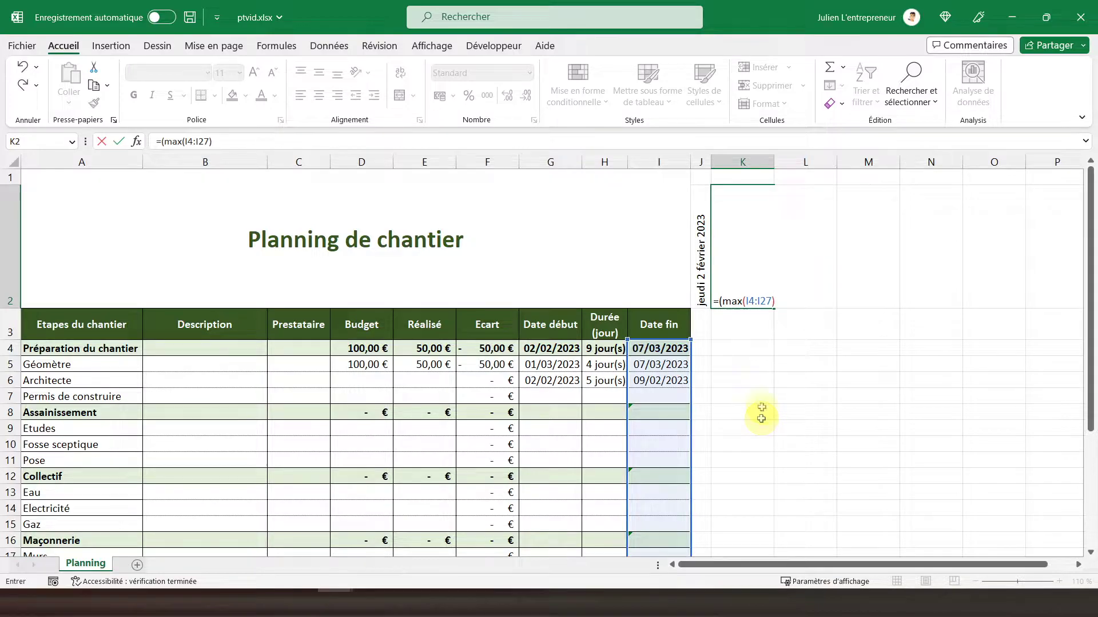
# Complete the K2 formula as =SI(MAX(I4:I27)>J2;J2+1;"") so it returns the next day or an empty text.
pyautogui.click(161, 140)
pyautogui.write('si')
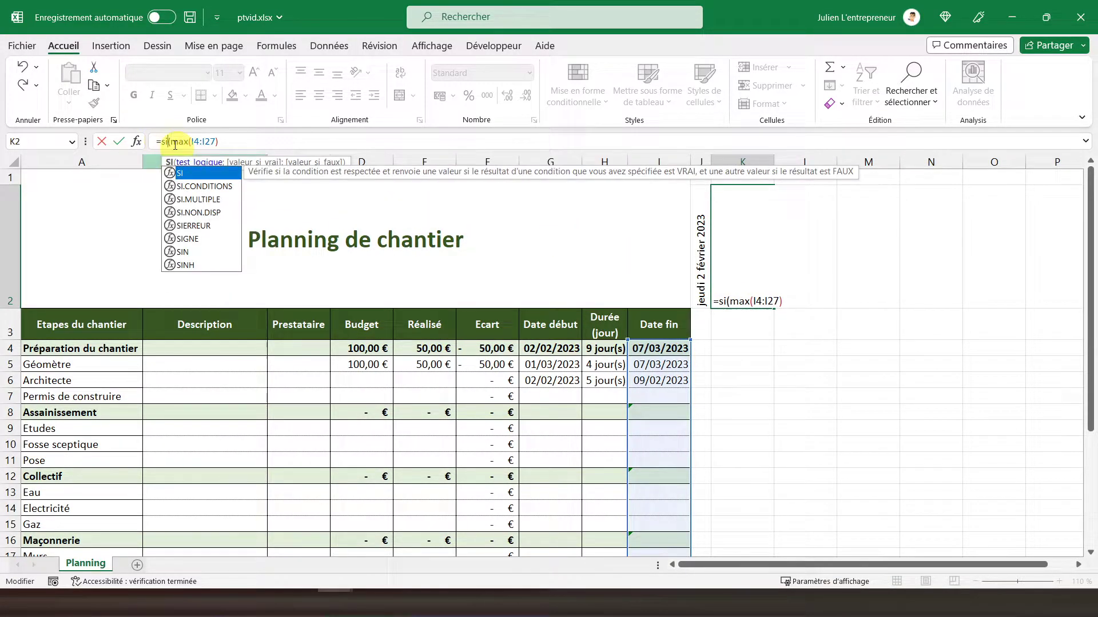
pyautogui.click(219, 141)
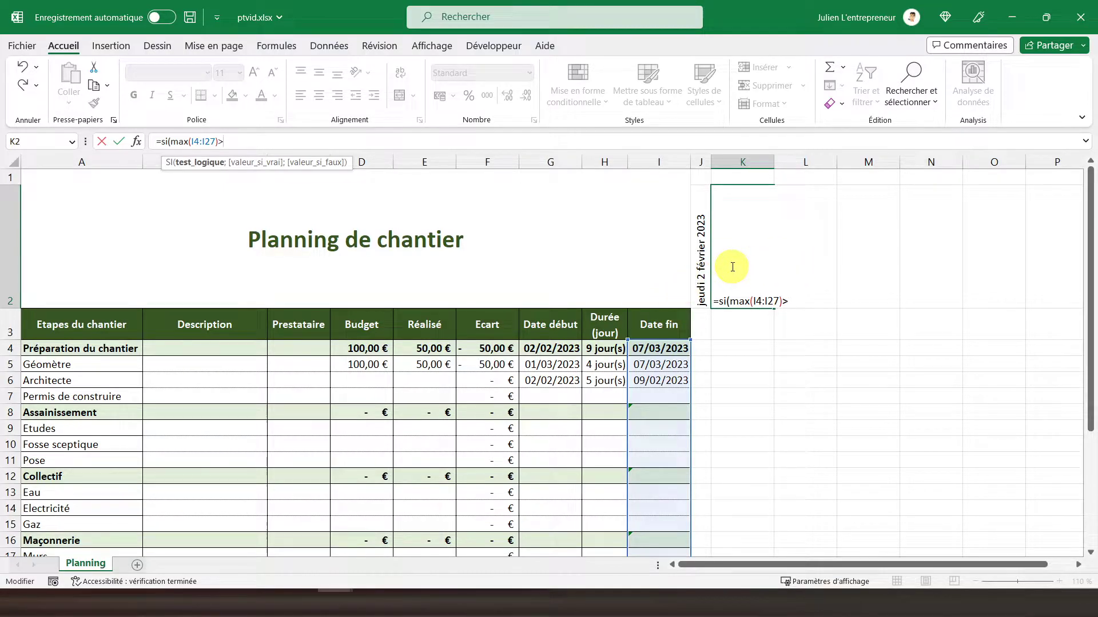
pyautogui.click(699, 273)
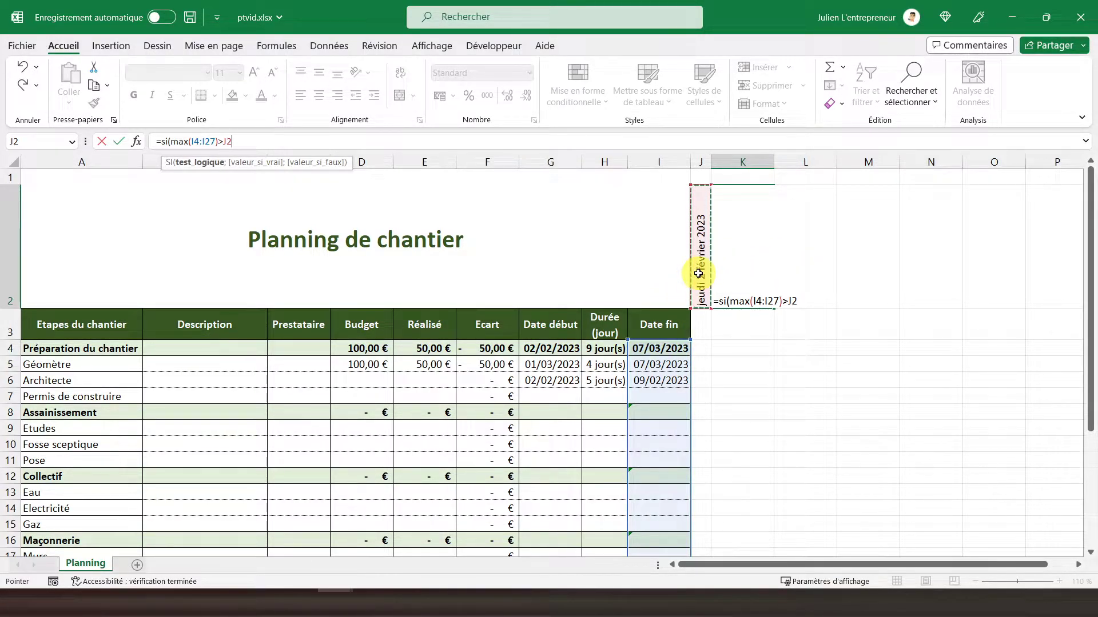
pyautogui.write(';')
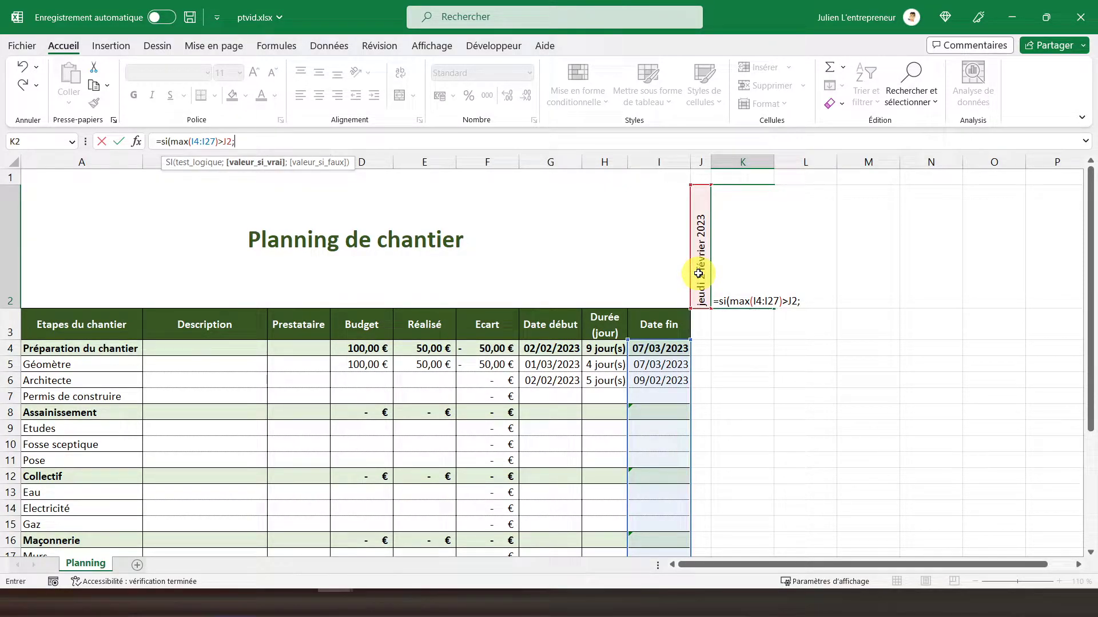
pyautogui.click(699, 273)
pyautogui.write('+')
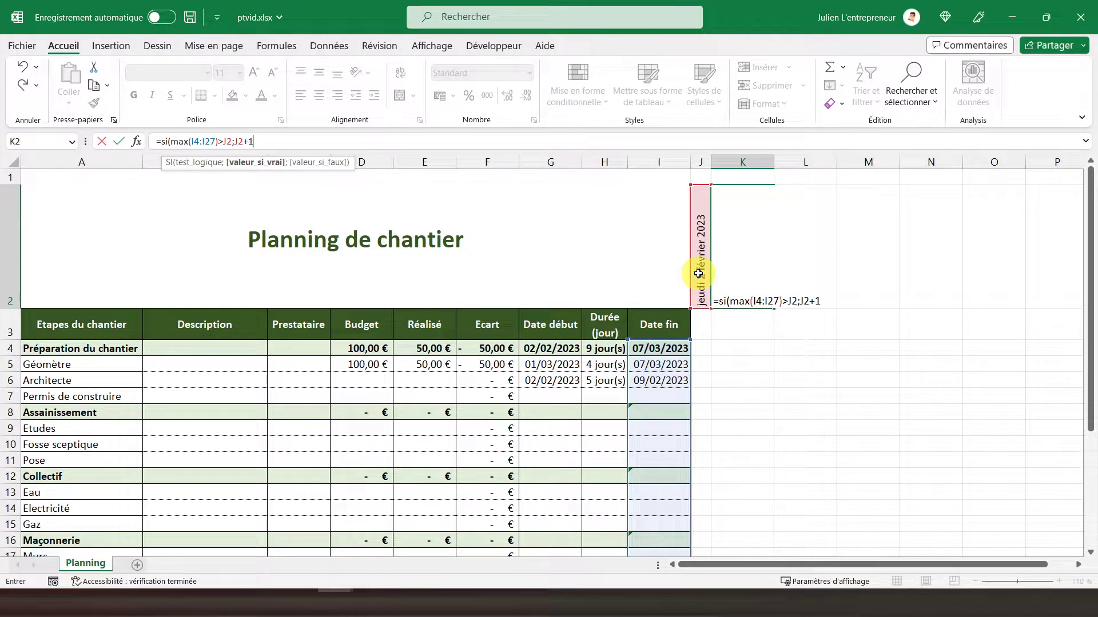
pyautogui.write('1;')
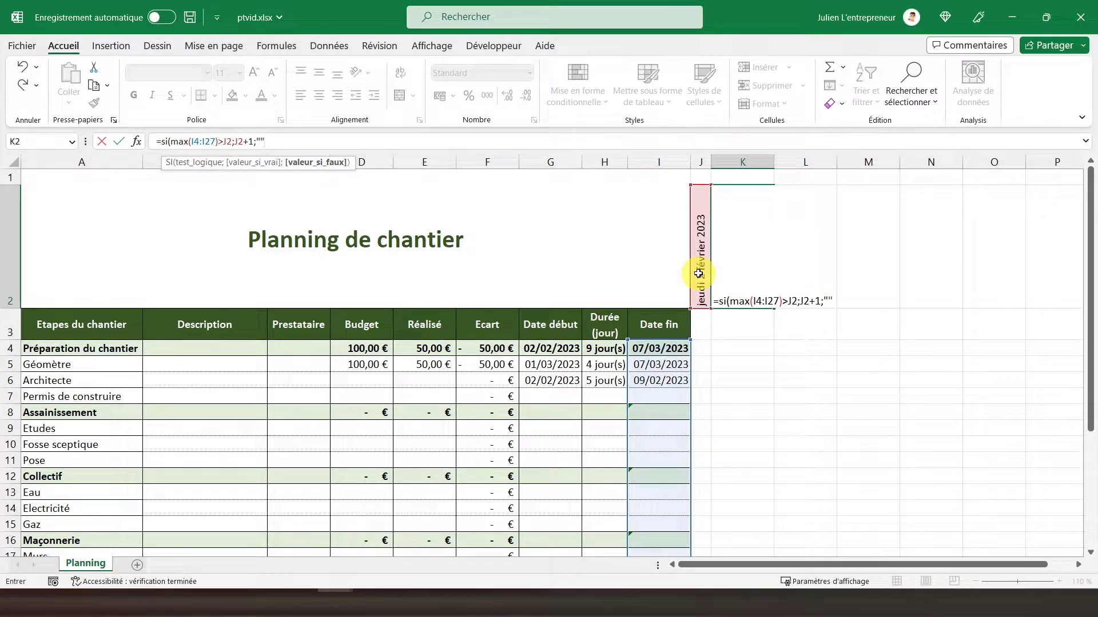
pyautogui.write('"")')
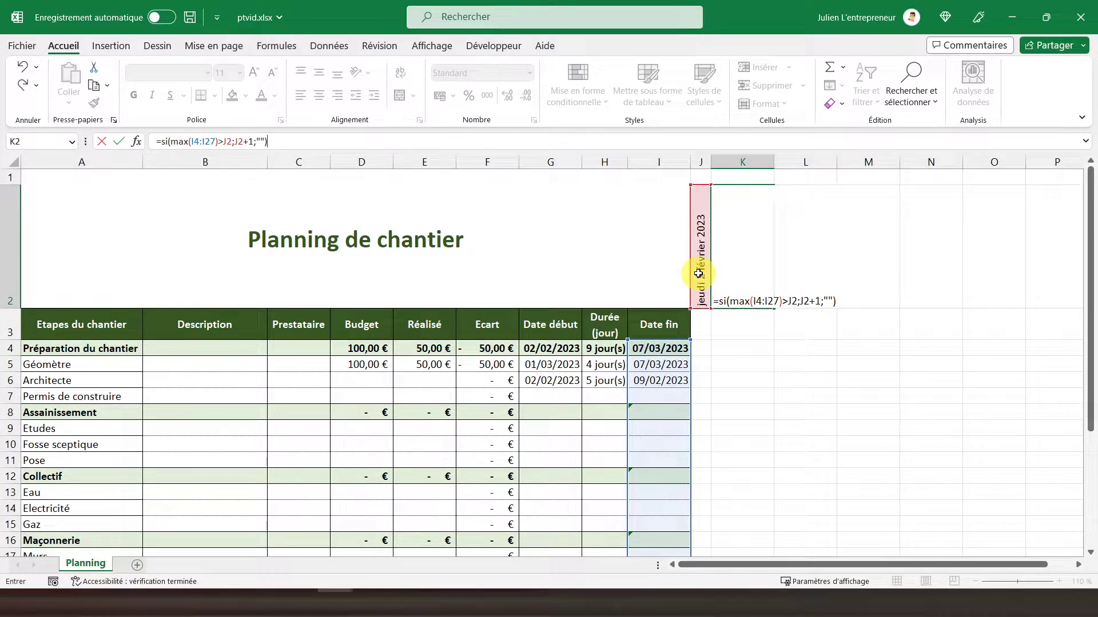
pyautogui.press('Return')
# Copy the vertical long-date formatting of J2 onto K2 with the format painter.
pyautogui.click(754, 275)
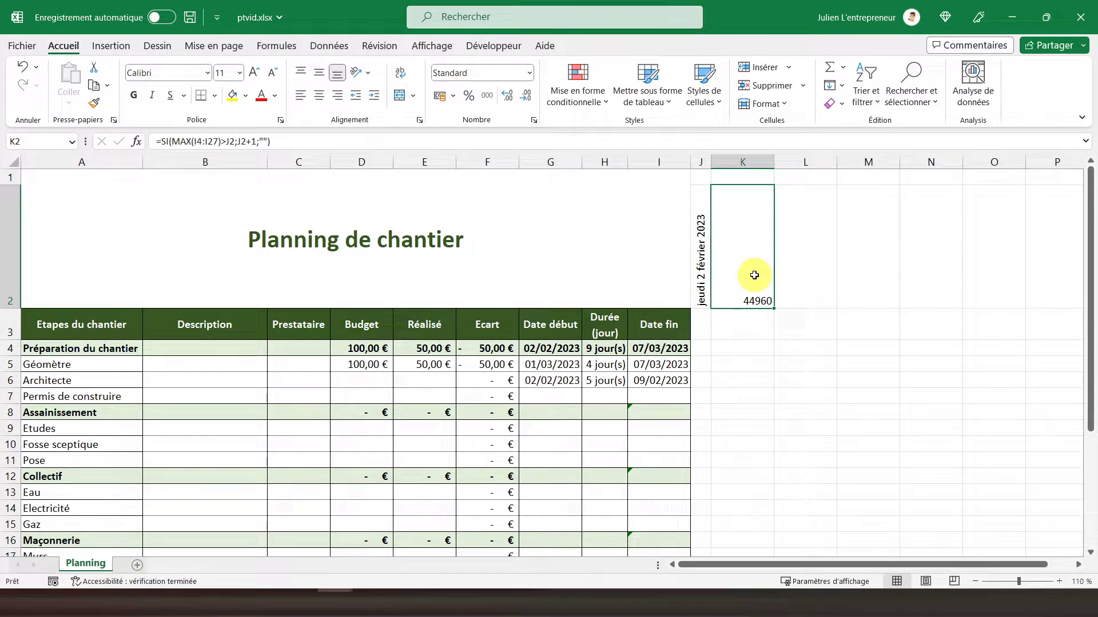
pyautogui.click(705, 272)
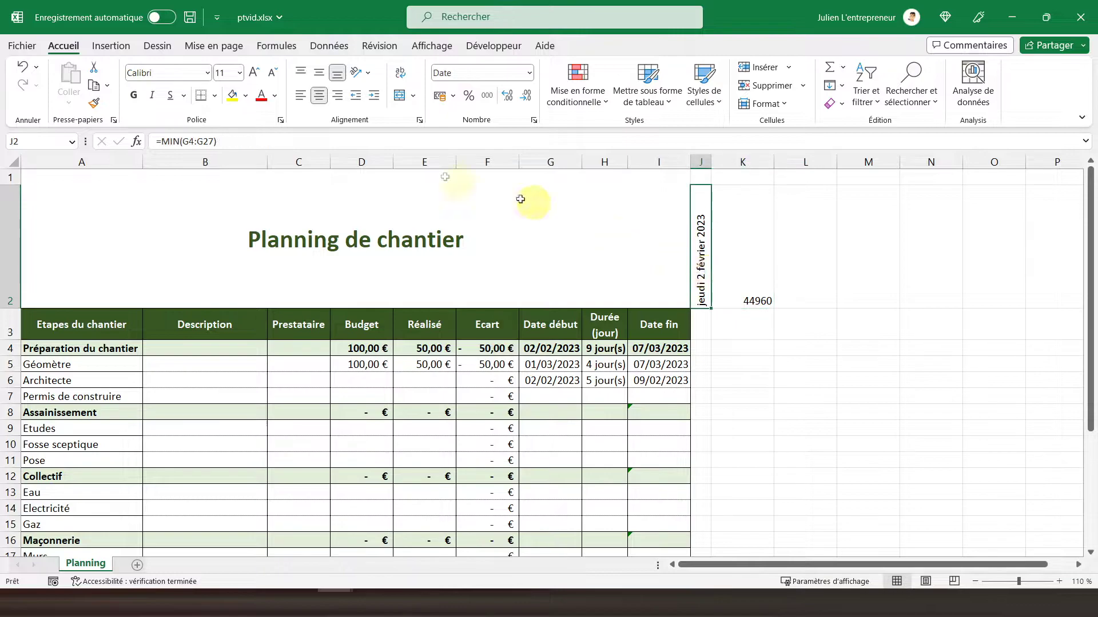
pyautogui.click(94, 103)
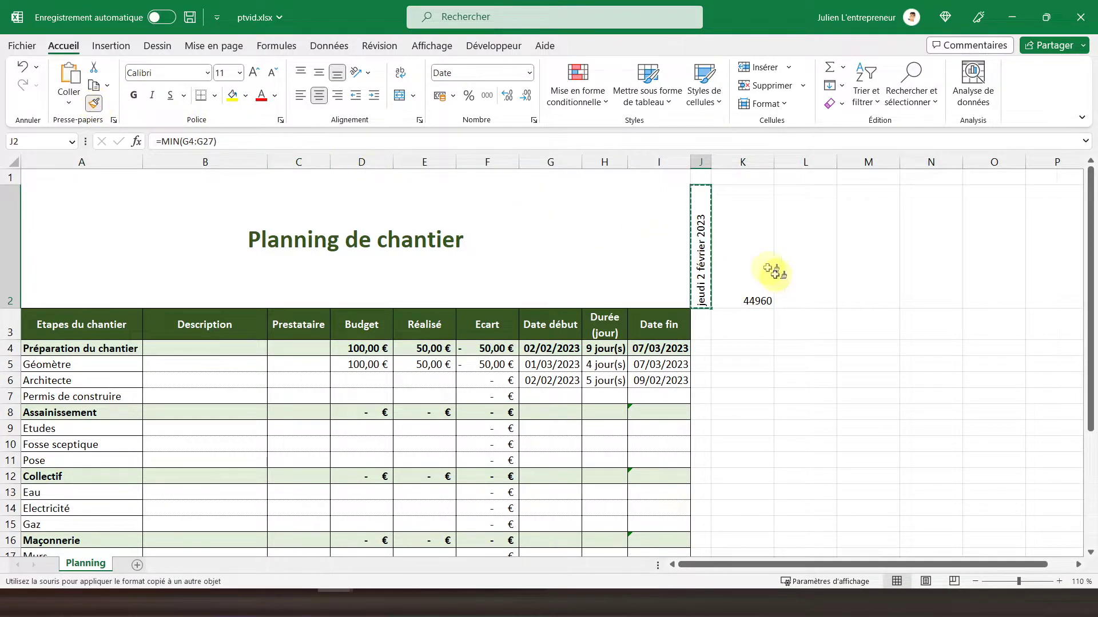
pyautogui.click(743, 251)
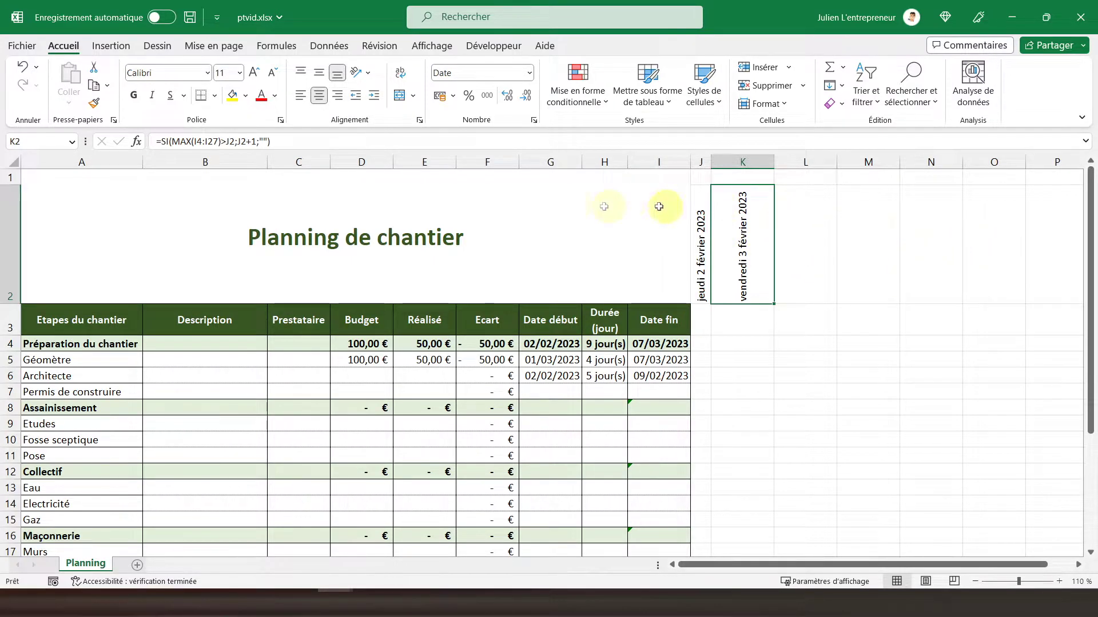
# Make the end-date range in the K2 formula absolute as $I$4:$I$27.
pyautogui.click(201, 142)
pyautogui.press('F4')
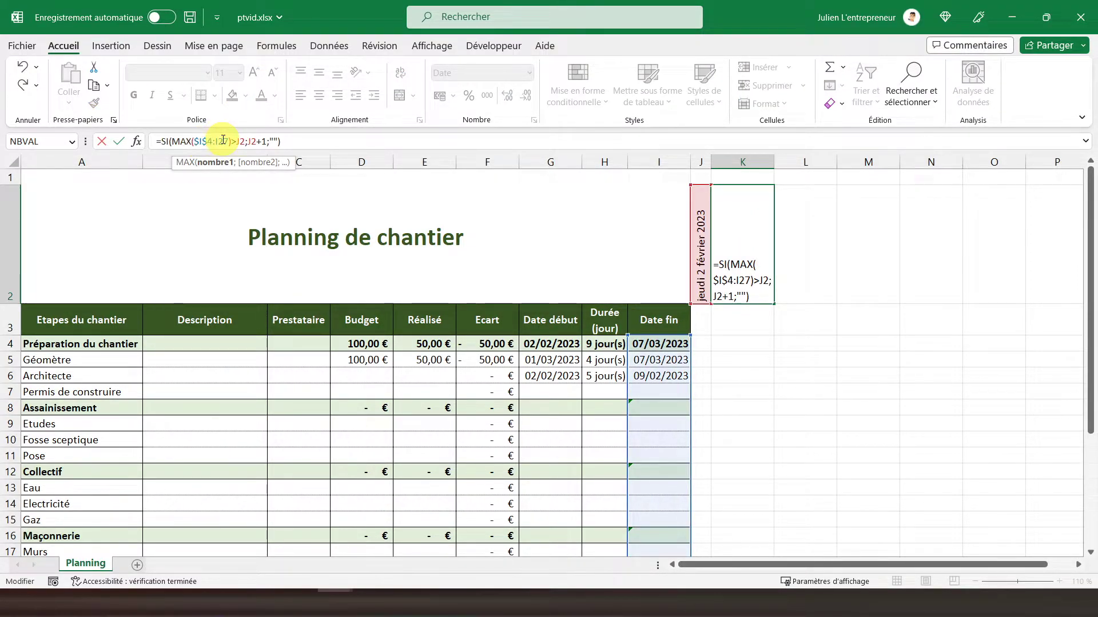
pyautogui.click(223, 140)
pyautogui.press('F4')
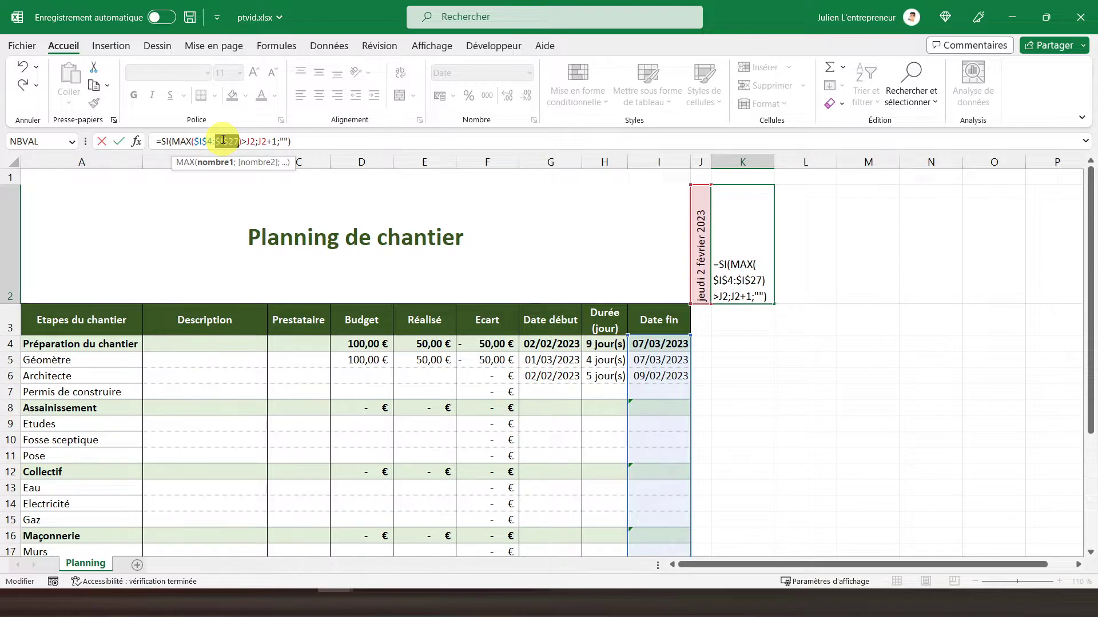
pyautogui.press('Return')
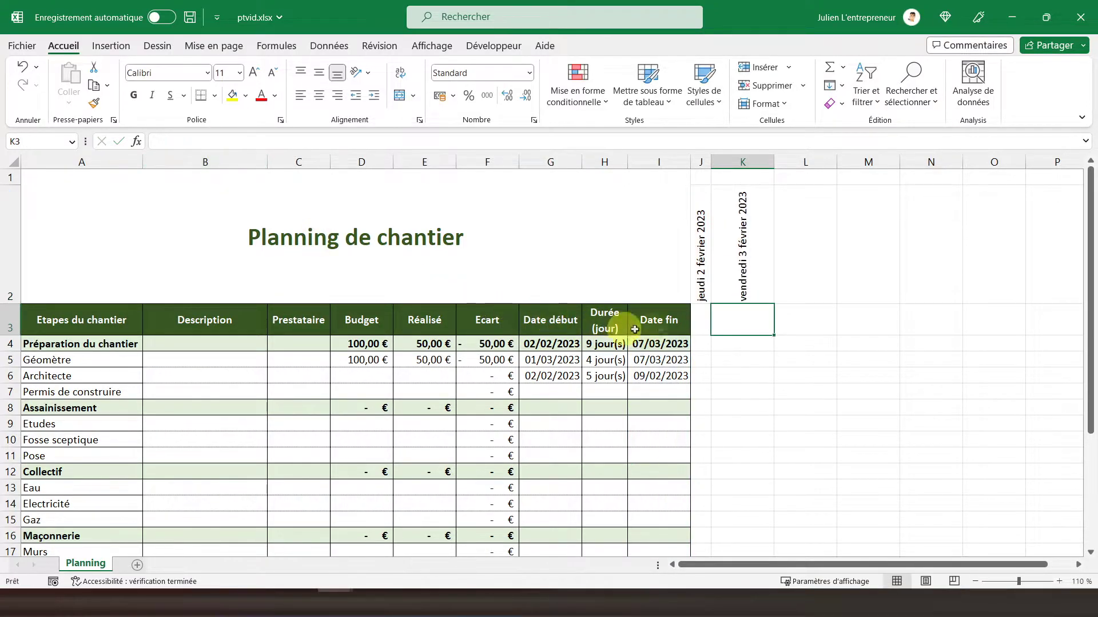
# Copy K2 and paste it across row 2 from L2 to the sheet's last column, XFD.
pyautogui.click(743, 251)
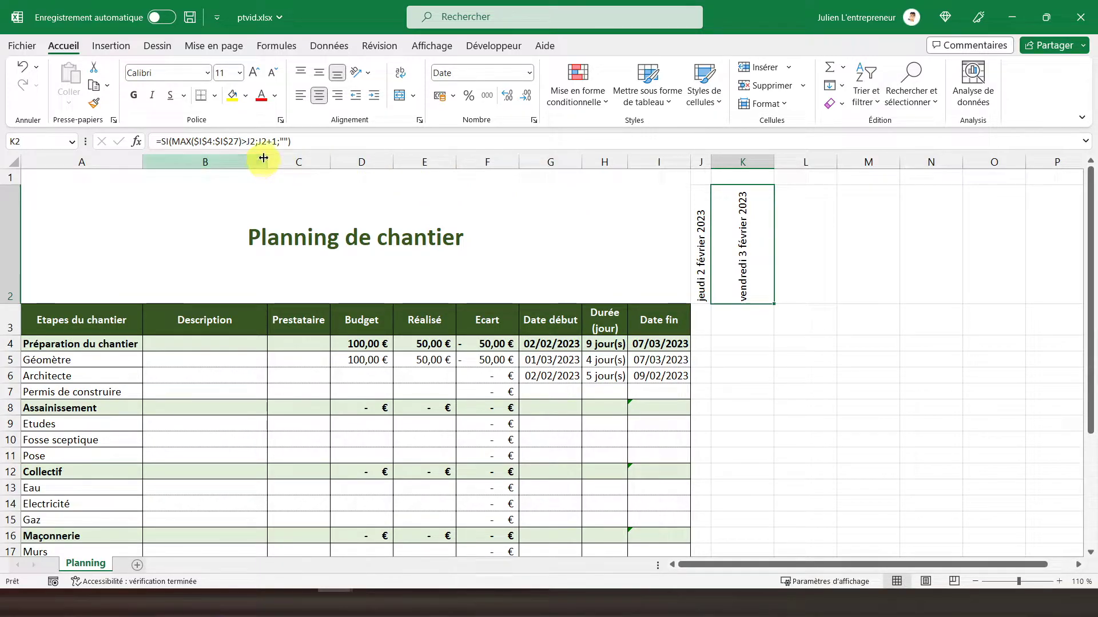
pyautogui.click(702, 256)
pyautogui.click(726, 246)
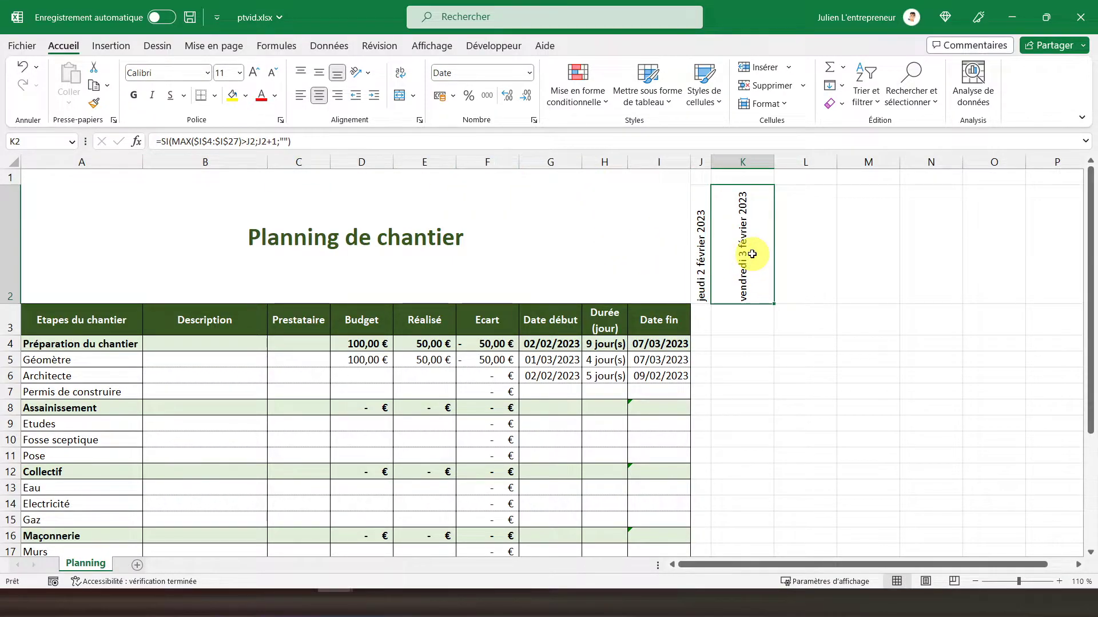
pyautogui.hotkey('ctrl', 'c')
pyautogui.press('Right')
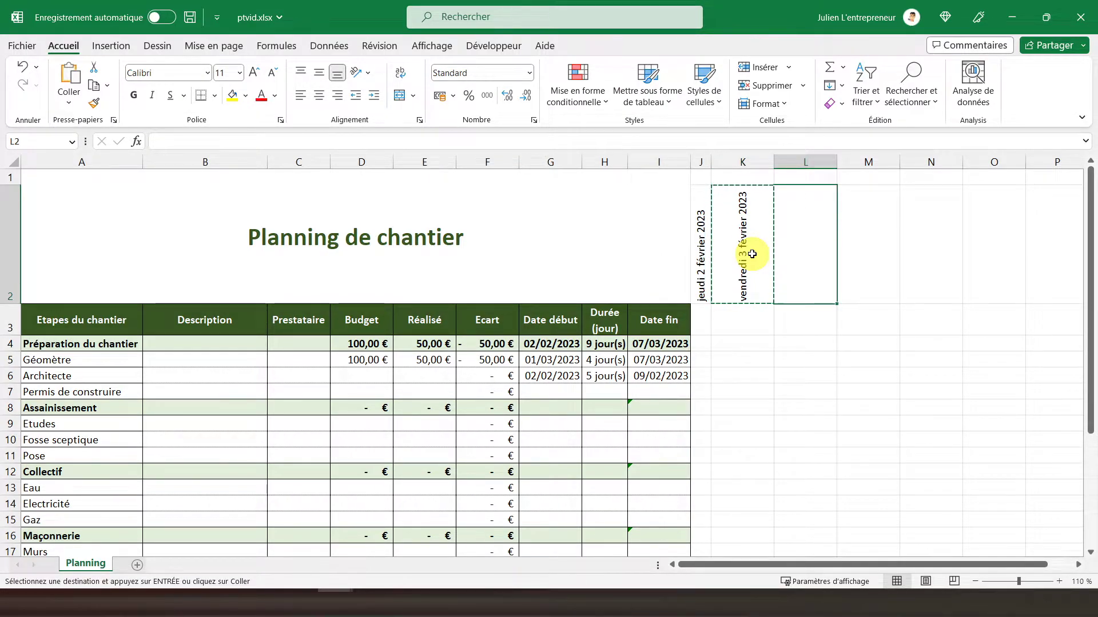
pyautogui.hotkey('ctrl', 'shift', 'Right')
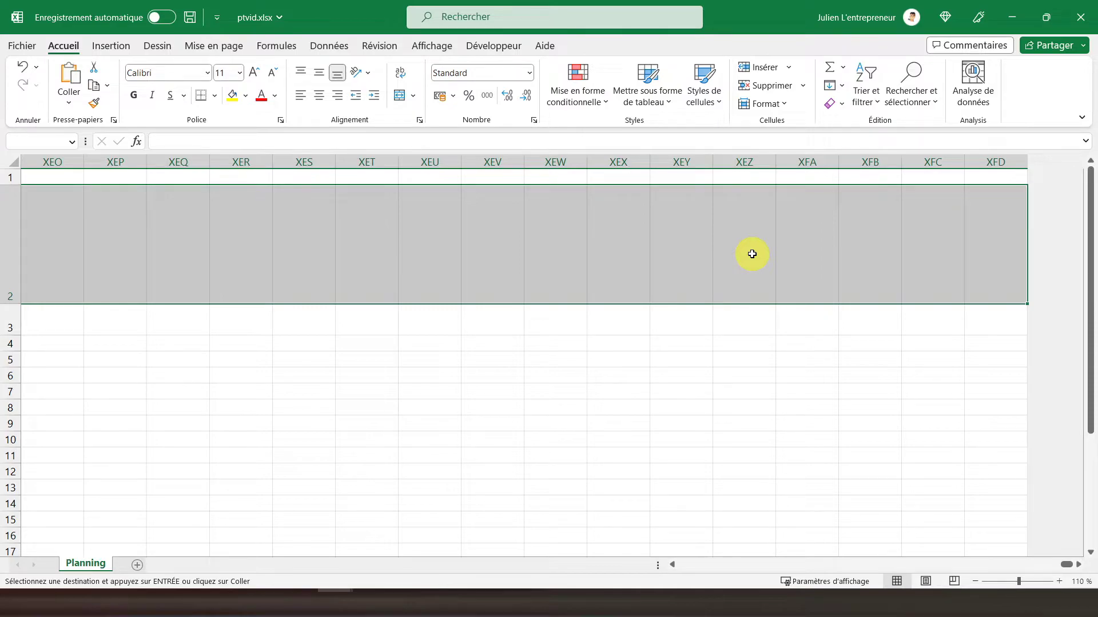
pyautogui.hotkey('ctrl', 'v')
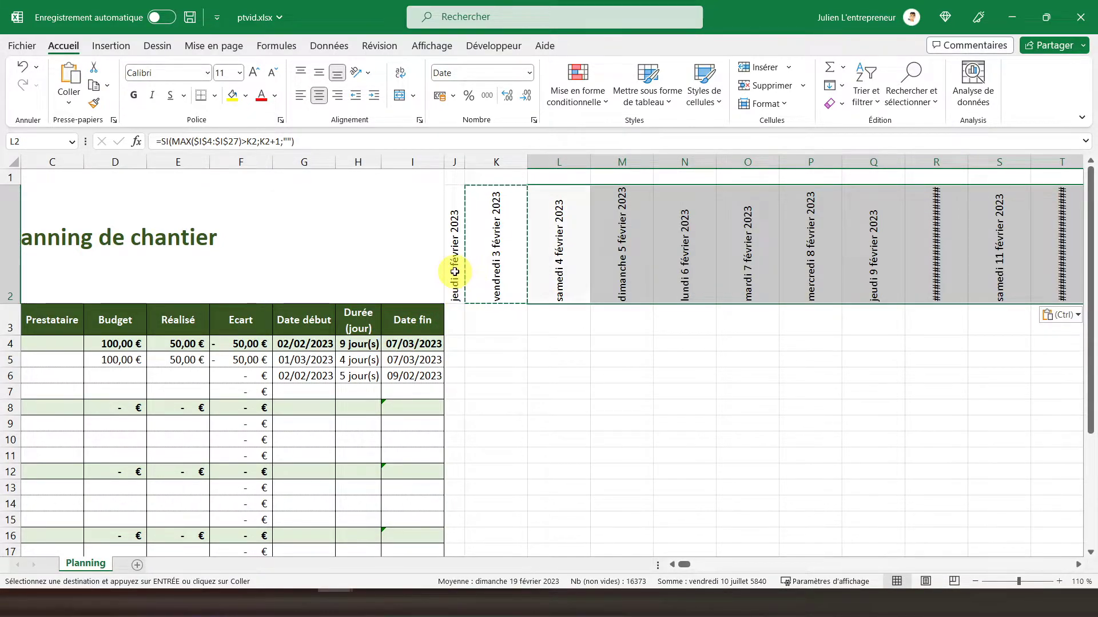
# Examine the calendar dates along row 2 from J2 to where they end, and return to J2.
pyautogui.click(455, 272)
pyautogui.press('Right')
pyautogui.press('Right')
pyautogui.press('Right')
pyautogui.press('Right')
pyautogui.press('Right')
pyautogui.press('Right')
pyautogui.press('Right')
pyautogui.press('Right')
pyautogui.press('Right')
pyautogui.press('Right')
pyautogui.press('Right')
pyautogui.press('Right')
pyautogui.press('Right')
pyautogui.press('Right')
pyautogui.press('Right')
pyautogui.press('Right')
pyautogui.press('Right')
pyautogui.press('Right')
pyautogui.press('Right')
pyautogui.press('Right')
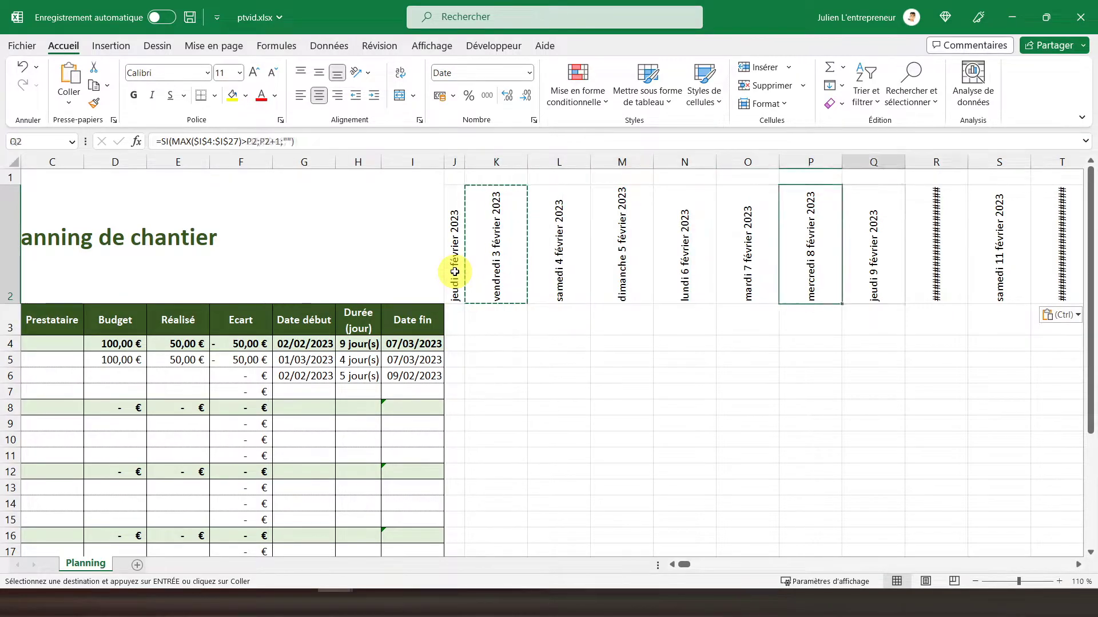
pyautogui.press('Right')
pyautogui.press('Right')
pyautogui.press('Right')
pyautogui.press('Right')
pyautogui.press('Right')
pyautogui.press('Right')
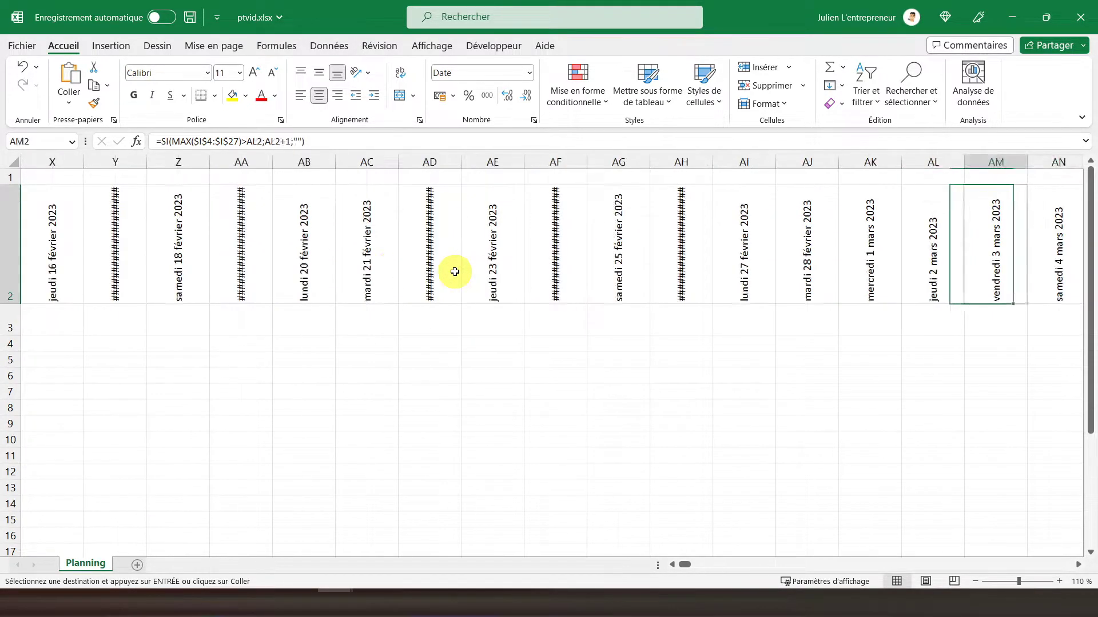
pyautogui.press('Right')
pyautogui.press('Left')
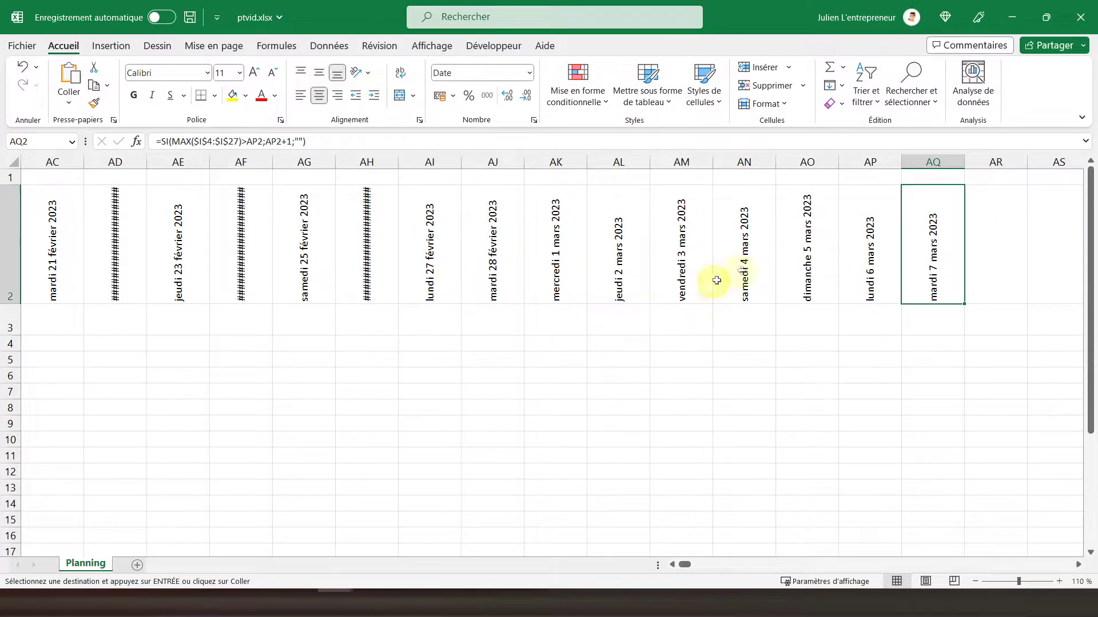
pyautogui.click(901, 247)
pyautogui.press('Left')
pyautogui.press('Left')
pyautogui.press('Left')
pyautogui.press('Left')
pyautogui.press('Left')
pyautogui.press('Left')
pyautogui.press('Left')
pyautogui.press('Left')
pyautogui.press('Left')
pyautogui.press('Left')
pyautogui.press('Left')
pyautogui.press('Left')
pyautogui.press('Left')
pyautogui.press('Left')
pyautogui.press('Left')
pyautogui.press('Left')
pyautogui.press('Left')
pyautogui.press('Left')
pyautogui.press('Left')
pyautogui.press('Left')
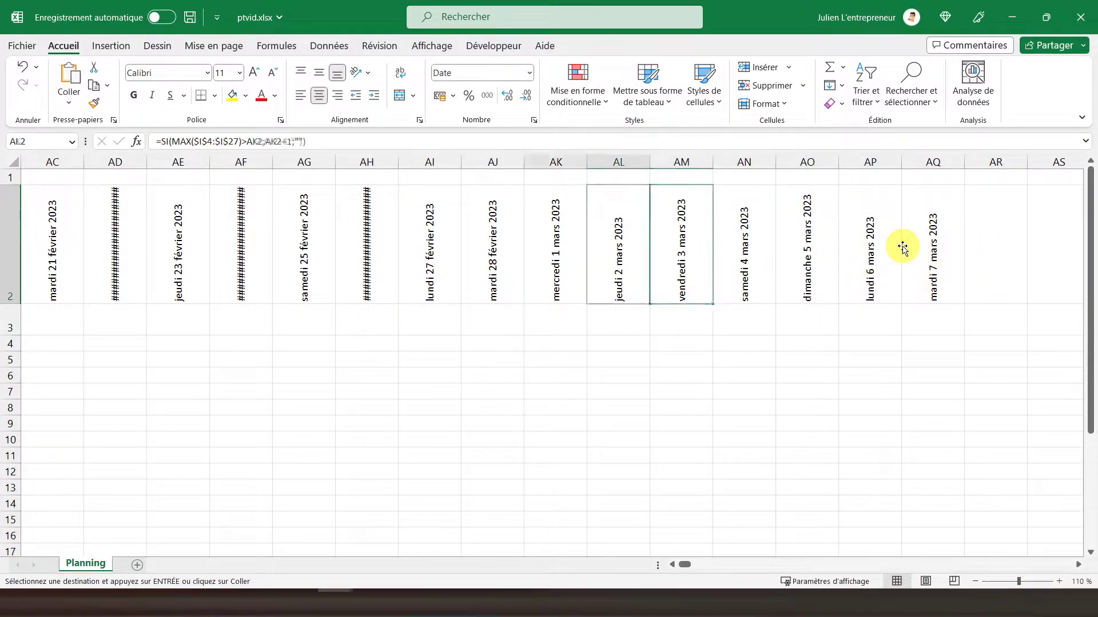
pyautogui.hotkey('ctrl', 'Left')
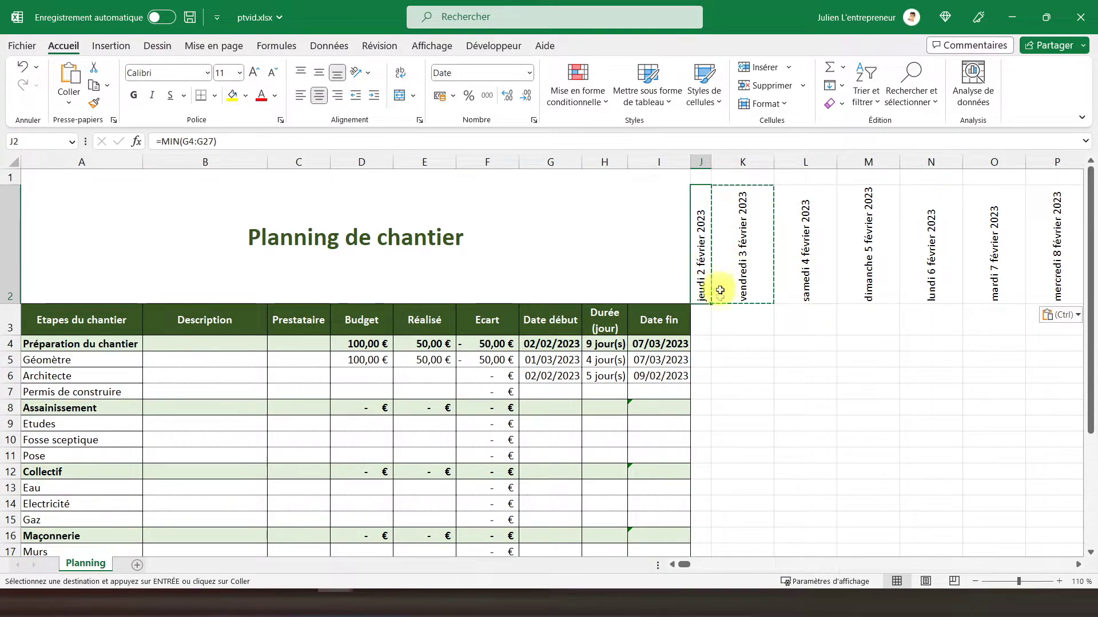
# Start a formula in J4 as =si($G4="";""; so an empty start date returns an empty text.
pyautogui.click(701, 345)
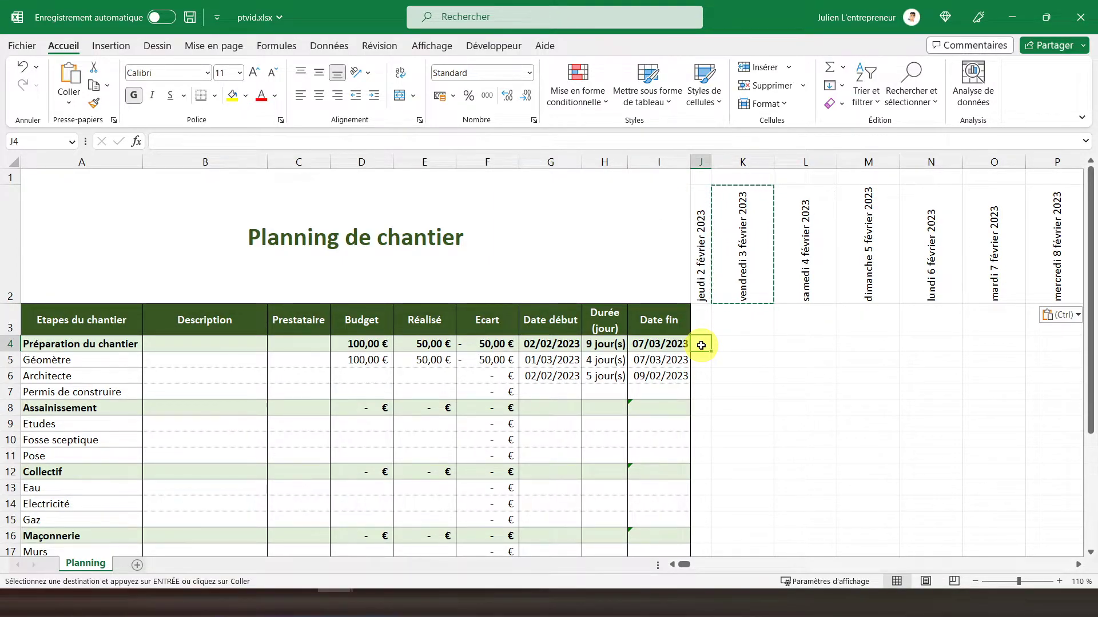
pyautogui.write('=(')
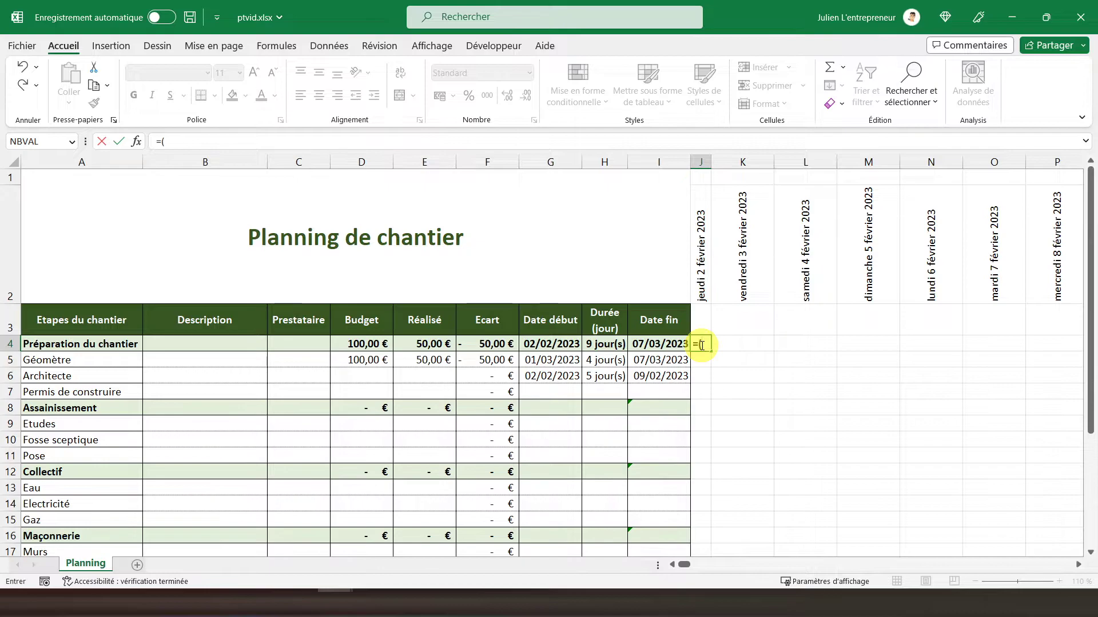
pyautogui.click(549, 344)
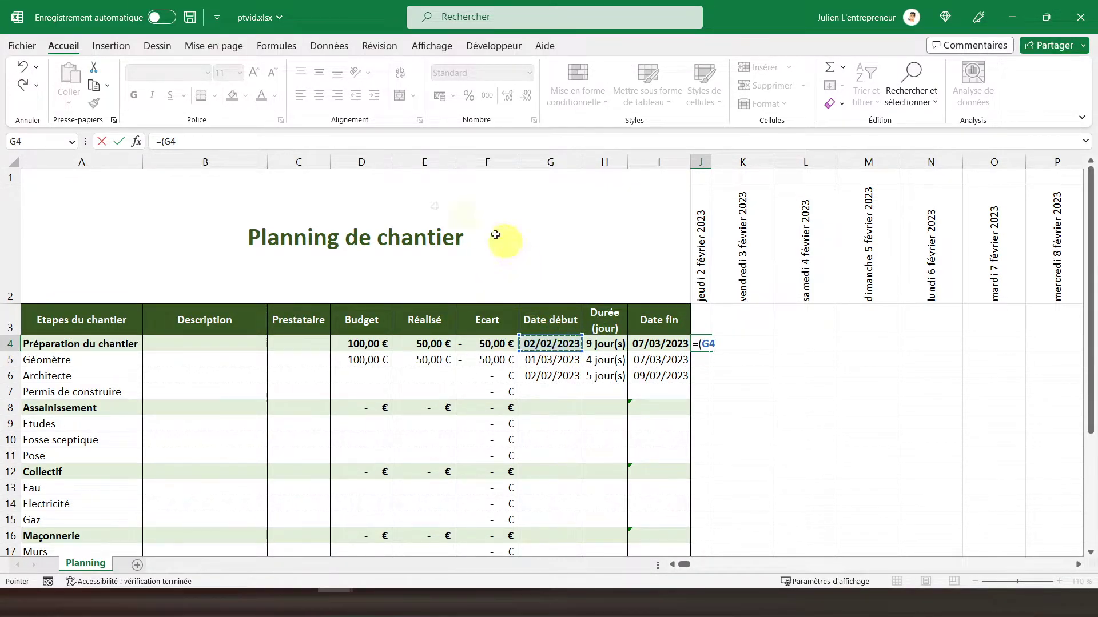
pyautogui.click(165, 142)
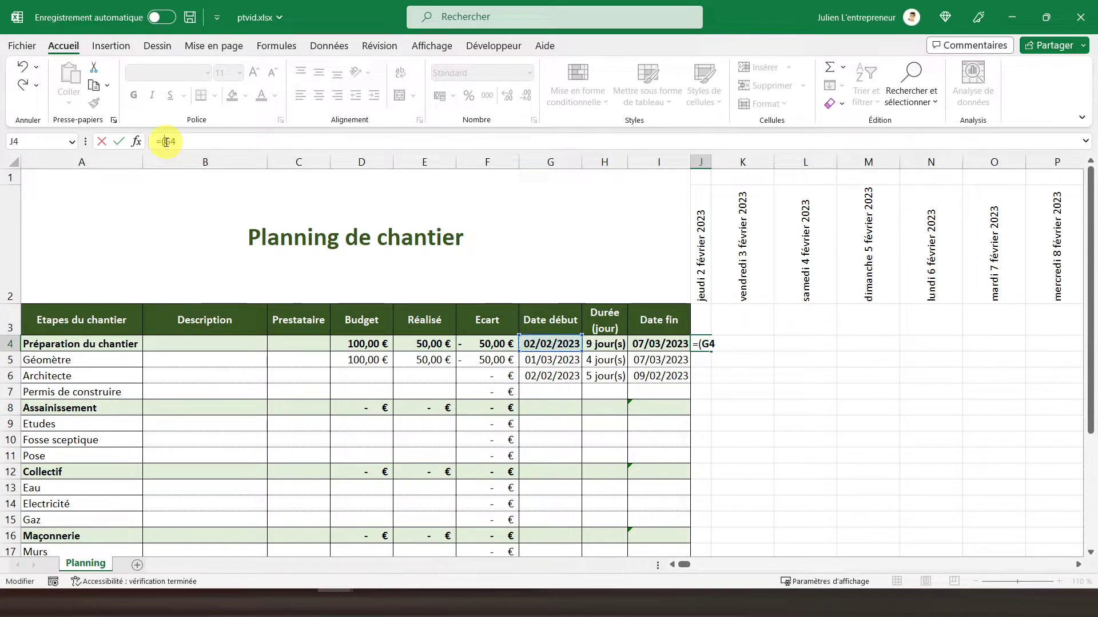
pyautogui.write('$')
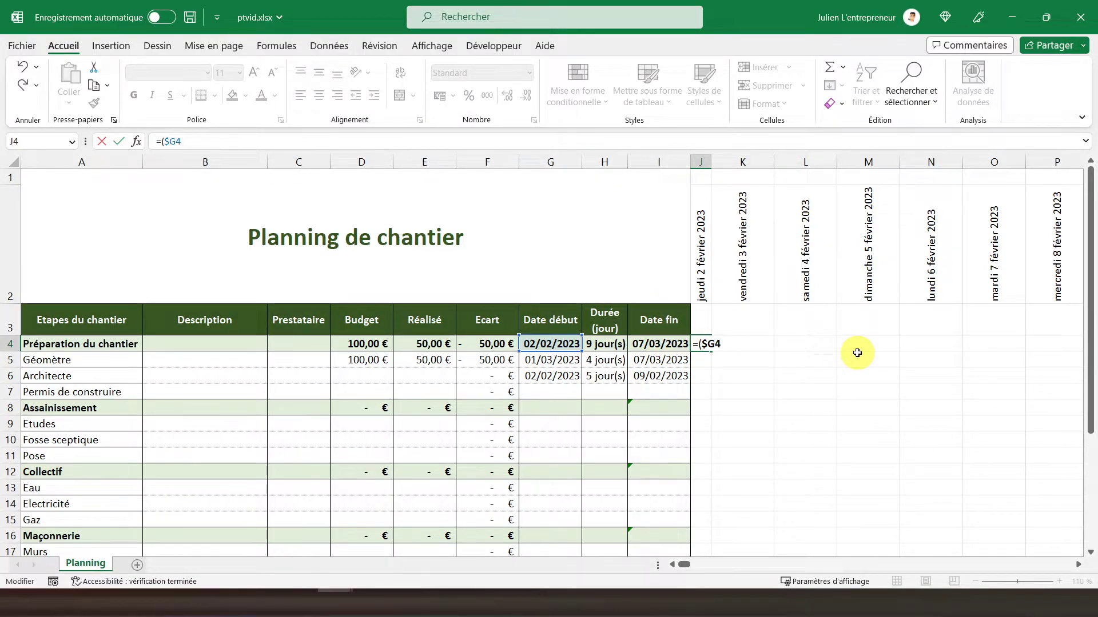
pyautogui.click(162, 142)
pyautogui.write('si')
pyautogui.click(219, 143)
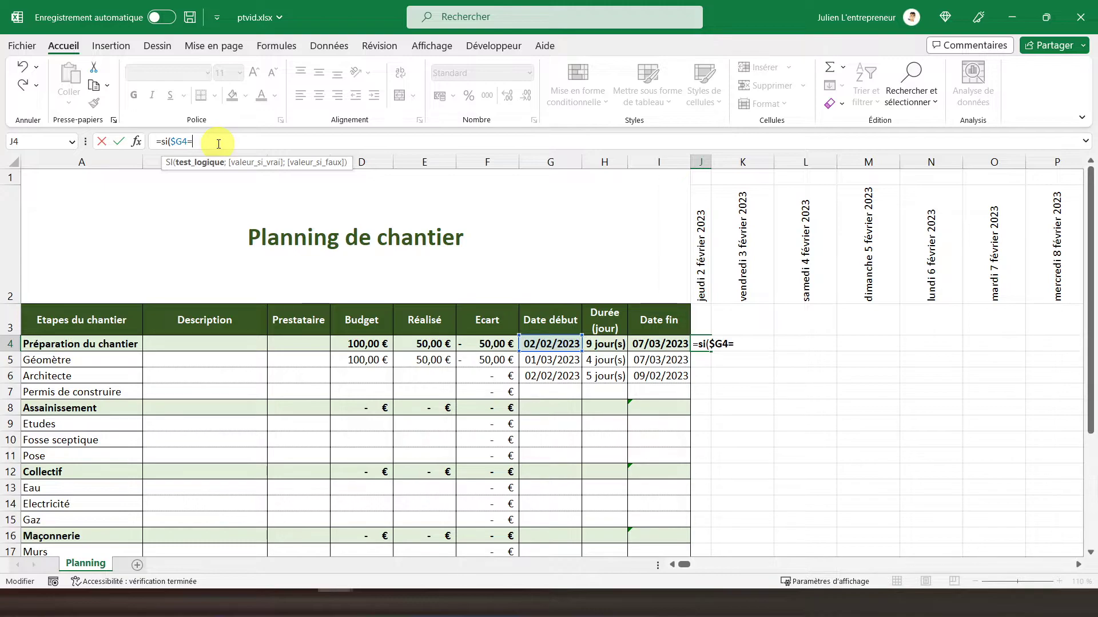
pyautogui.write('="";""')
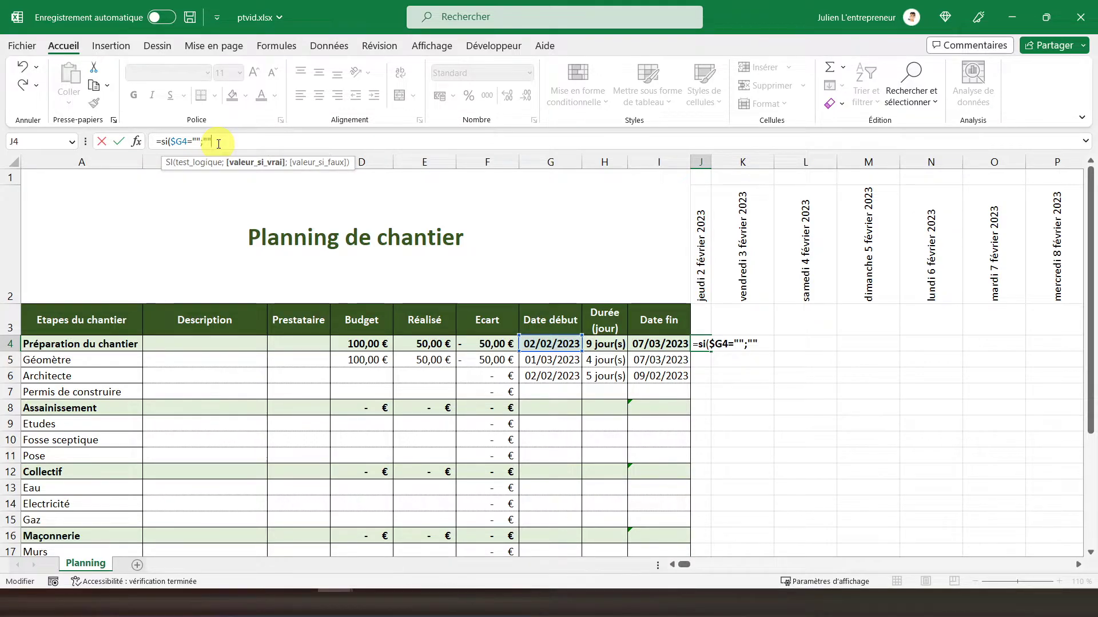
pyautogui.write(';')
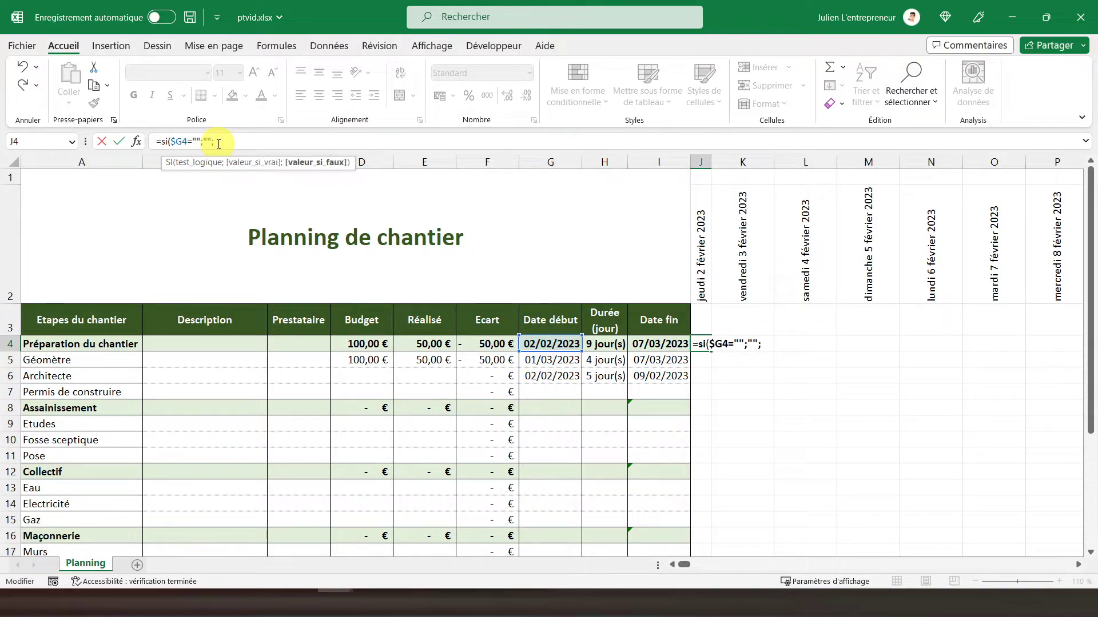
# Nest a second condition in the J4 formula, si($G4<=J$2; comparing the start date with the calendar date.
pyautogui.write('si(')
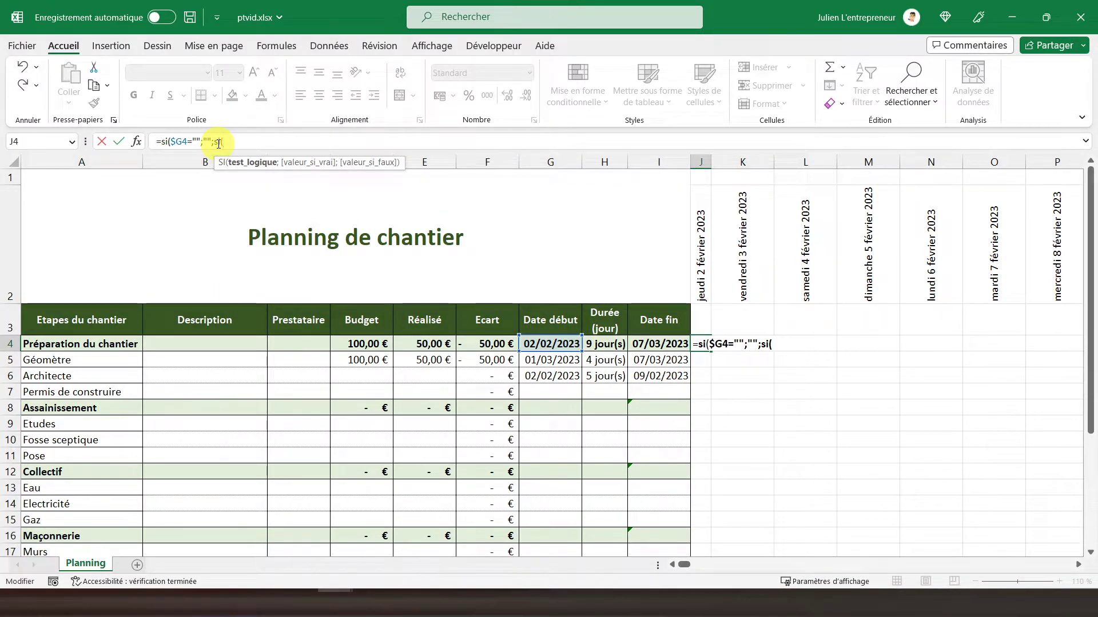
pyautogui.click(564, 346)
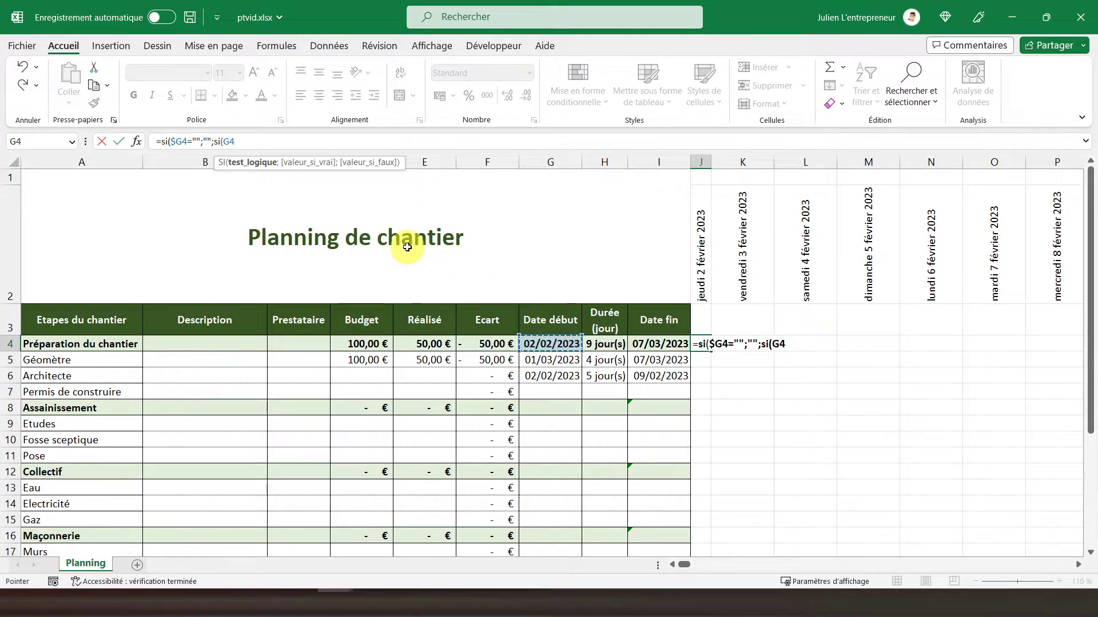
pyautogui.click(223, 141)
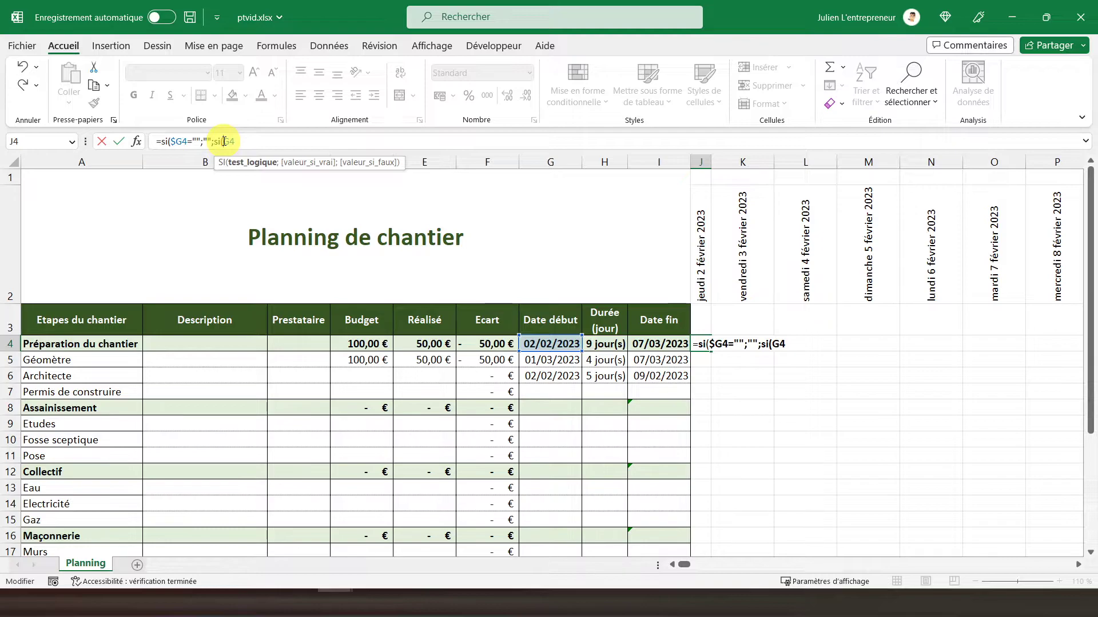
pyautogui.write('$')
pyautogui.click(249, 142)
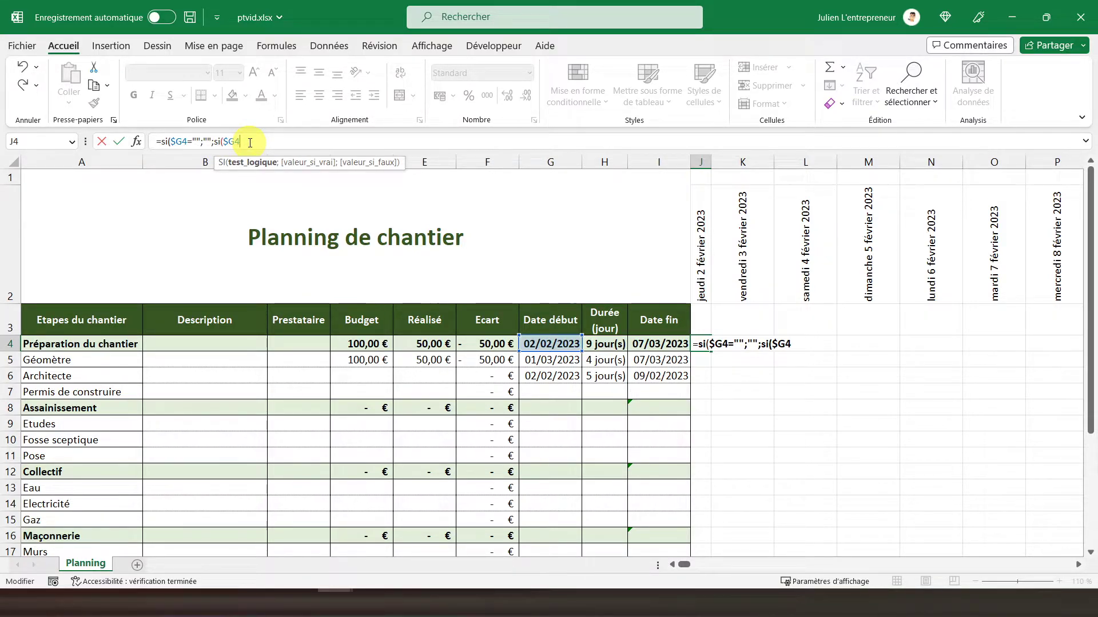
pyautogui.write('<=')
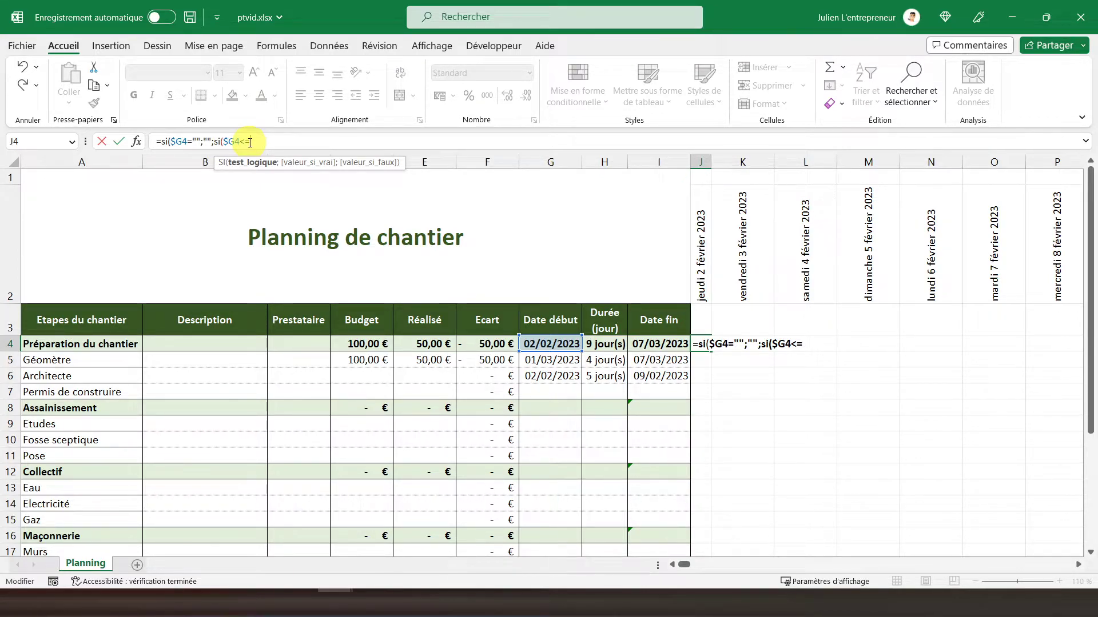
pyautogui.click(701, 265)
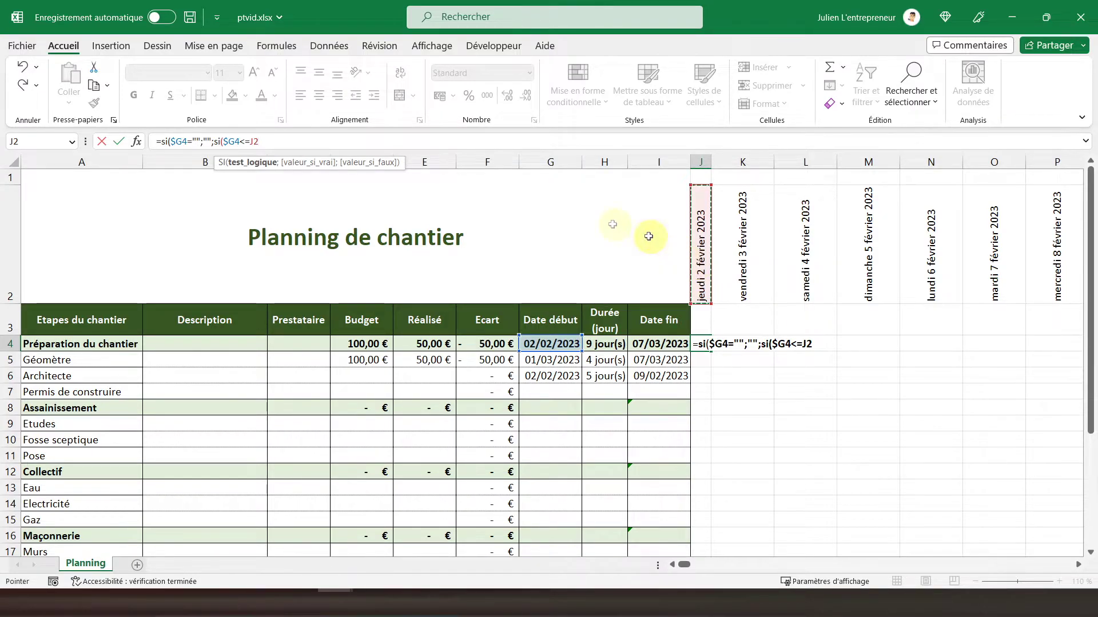
pyautogui.click(255, 141)
pyautogui.write('$')
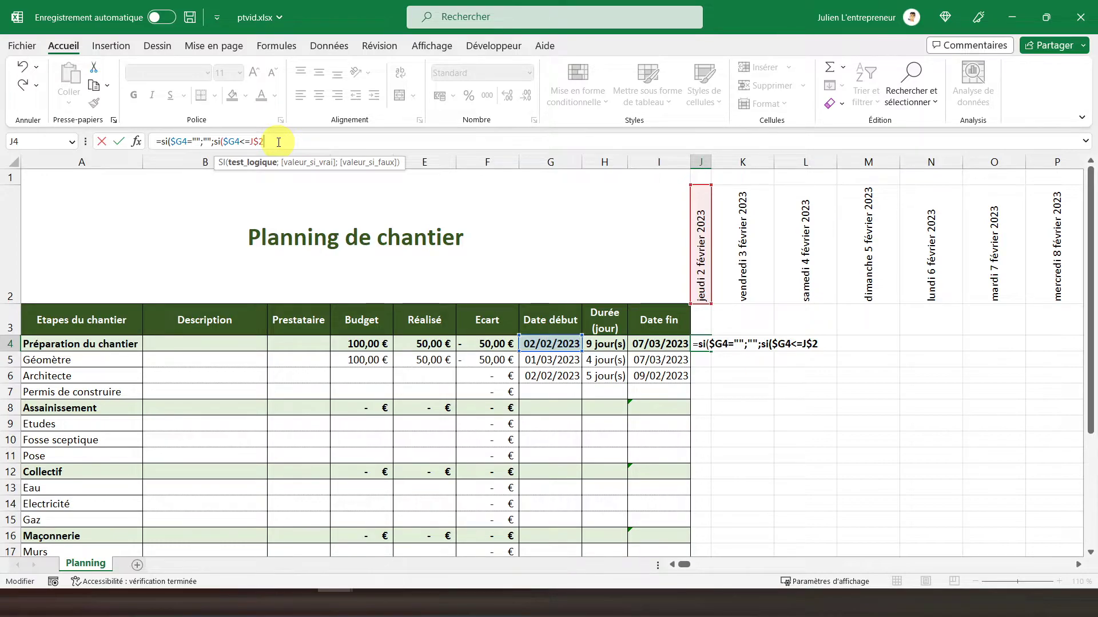
pyautogui.write(';')
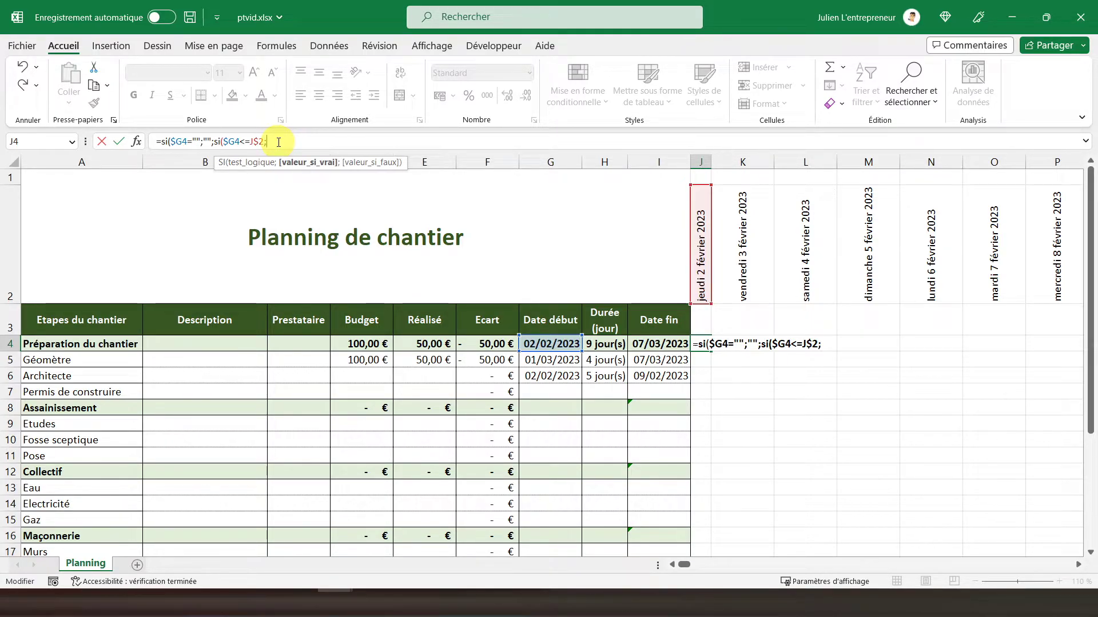
# Nest a third condition in the J4 formula, si($I4>=J$2; comparing the end date with the calendar date.
pyautogui.write('si')
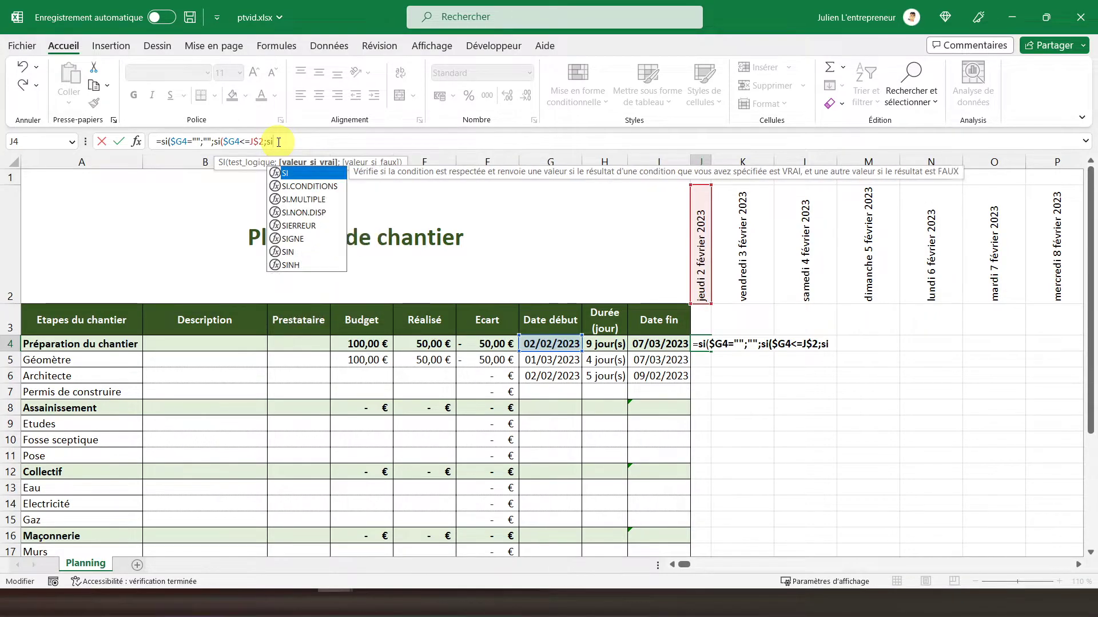
pyautogui.write('(')
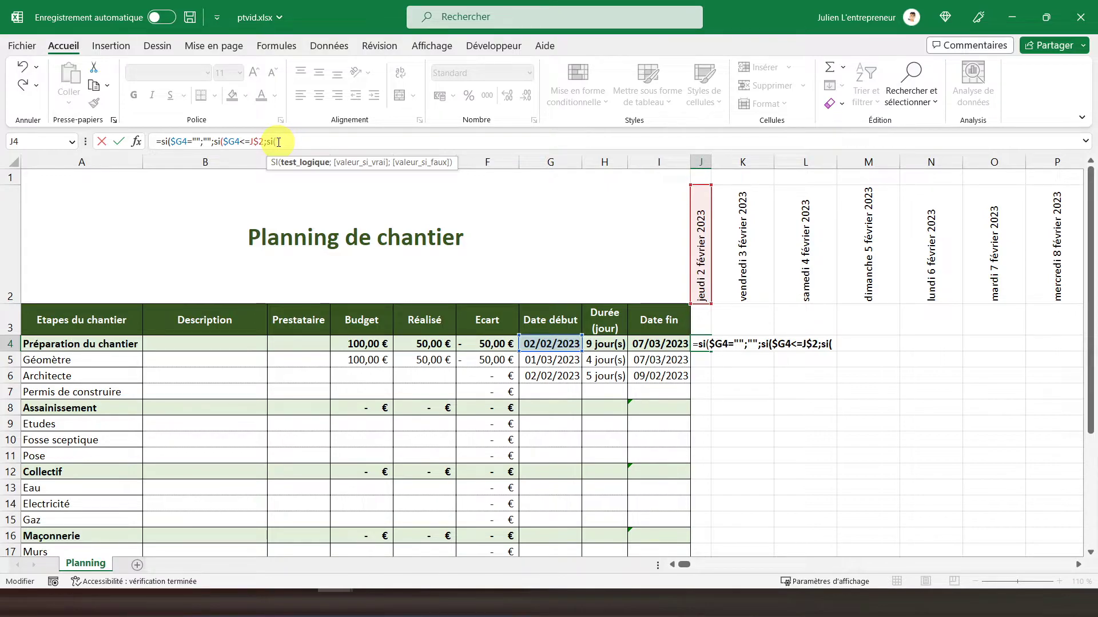
pyautogui.click(645, 345)
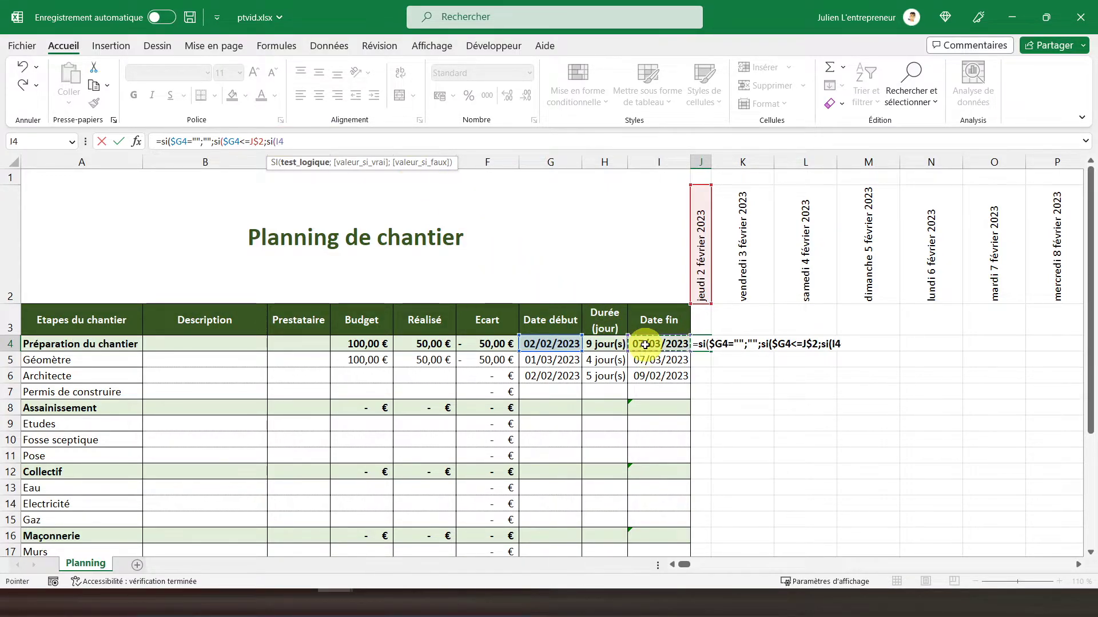
pyautogui.click(274, 143)
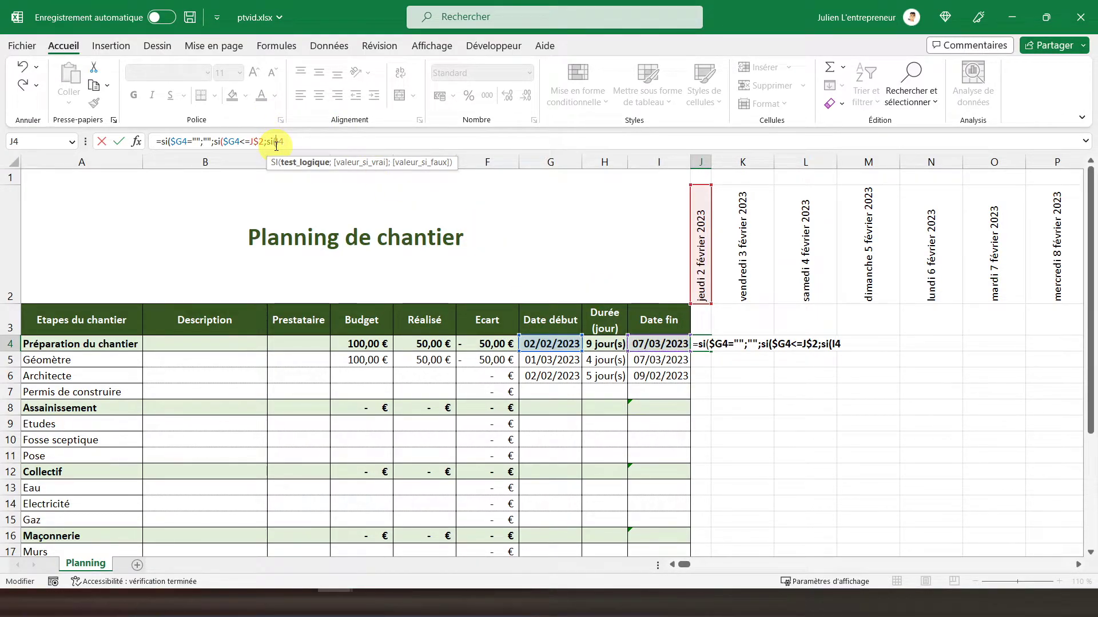
pyautogui.write('$I4>=')
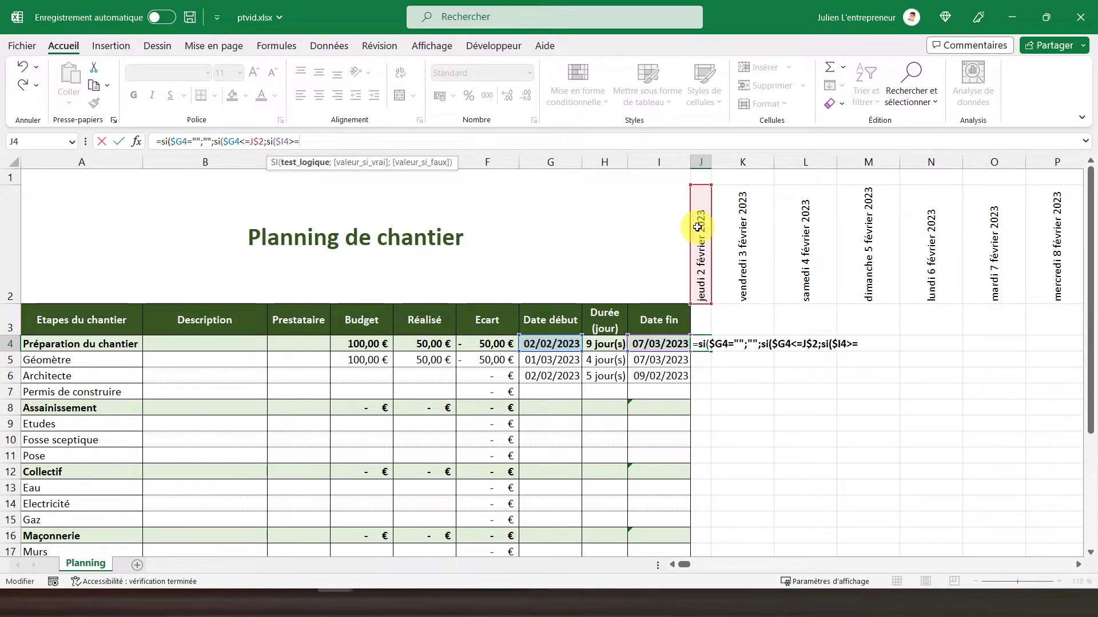
pyautogui.click(698, 228)
pyautogui.click(303, 143)
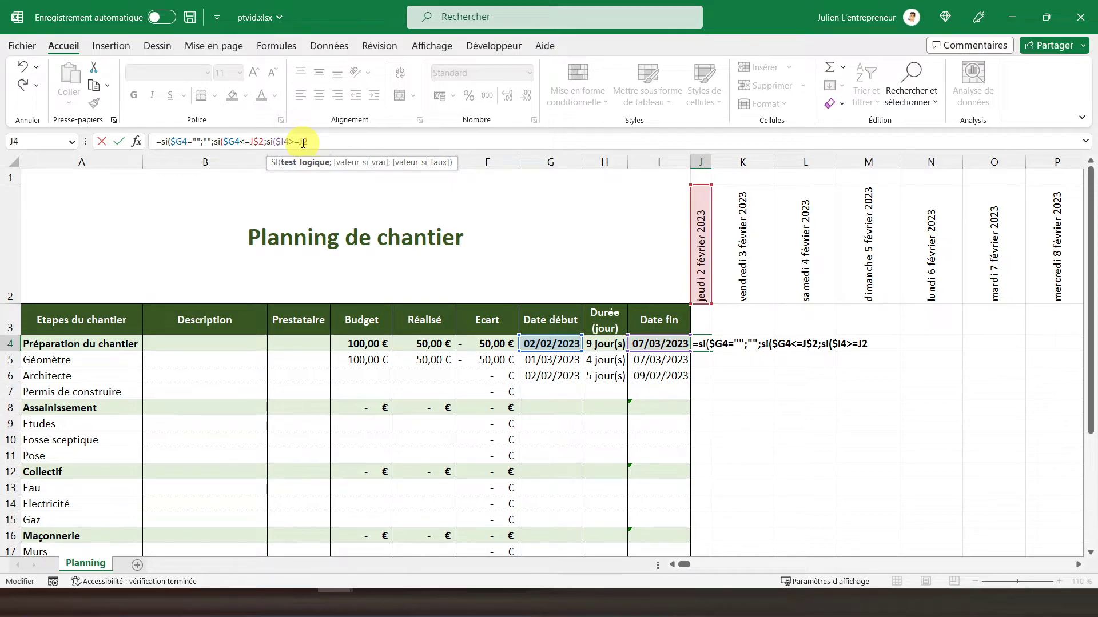
pyautogui.write('$')
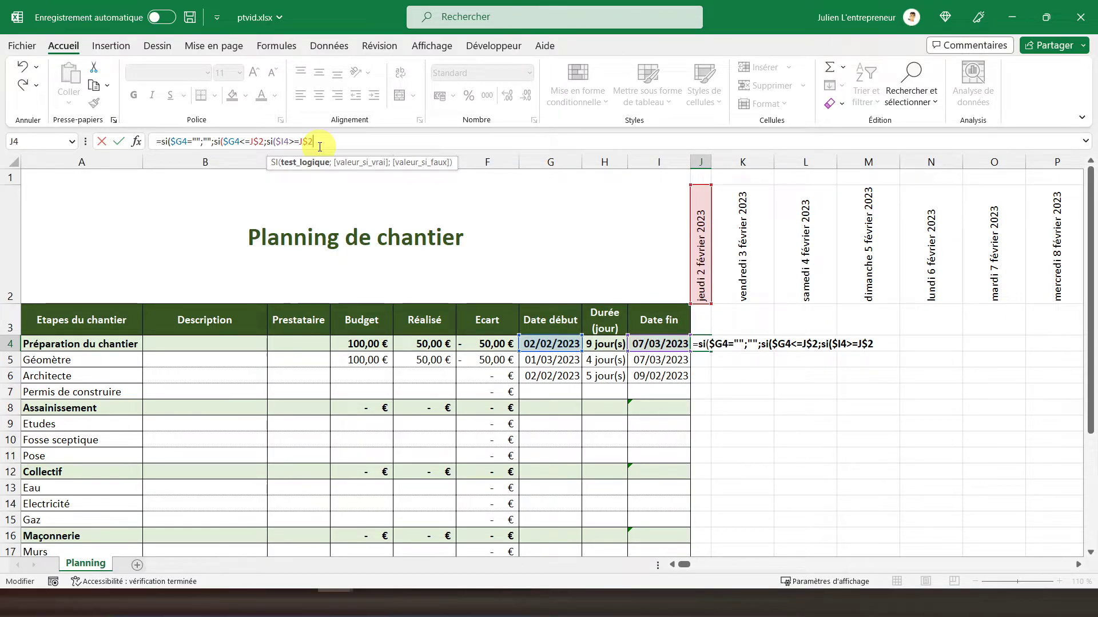
pyautogui.write(';')
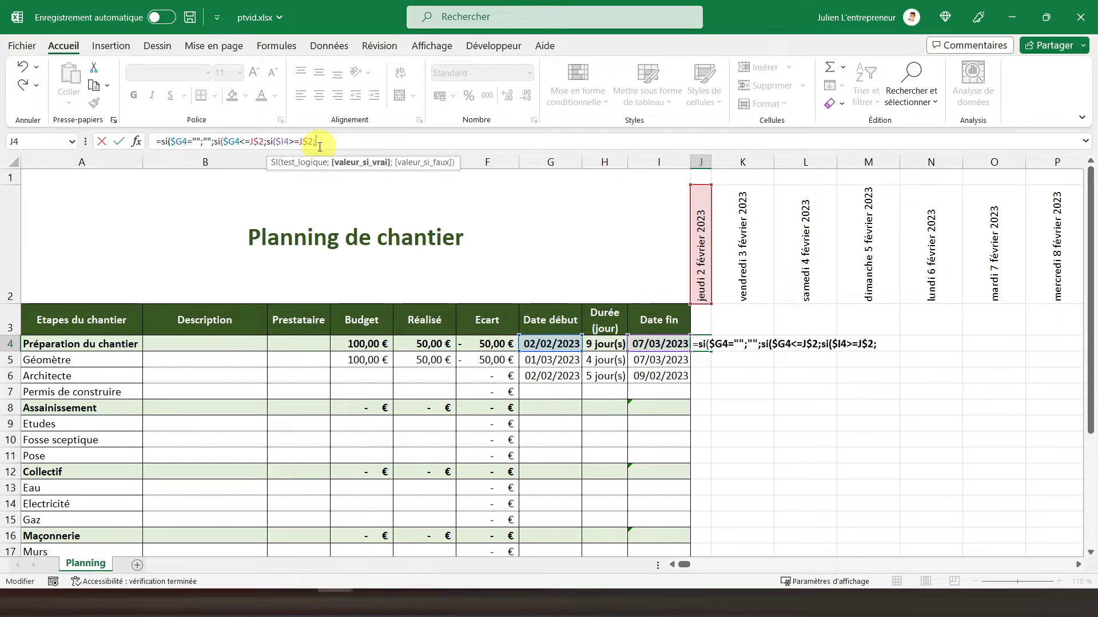
# Finish the J4 formula with 0;"");"")) so it returns 0 within the task period and an empty text otherwise.
pyautogui.write('0')
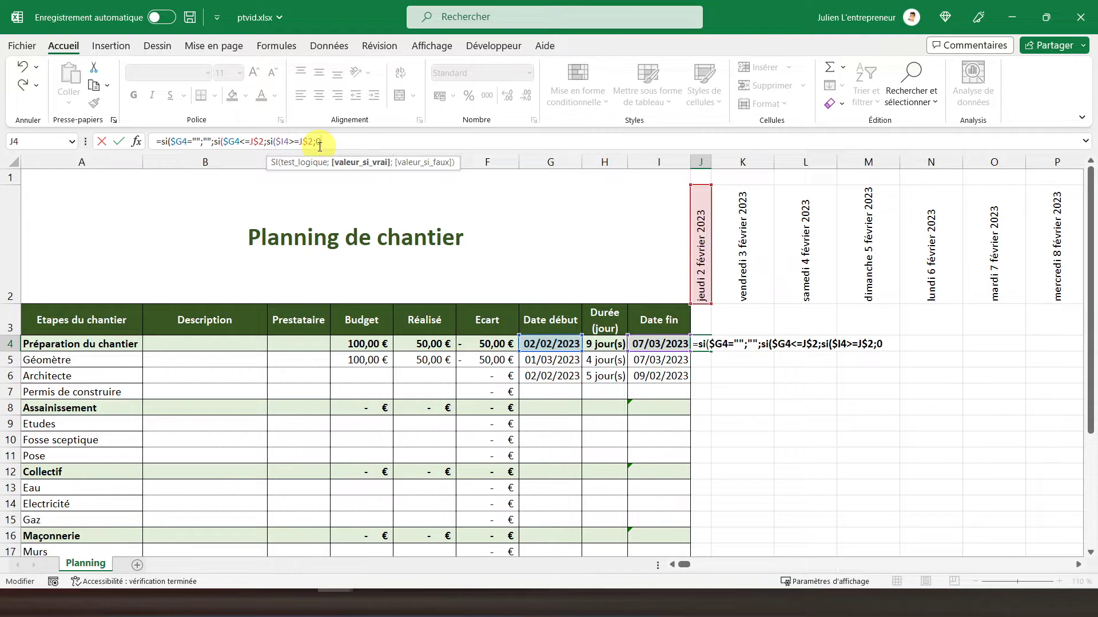
pyautogui.write(';""')
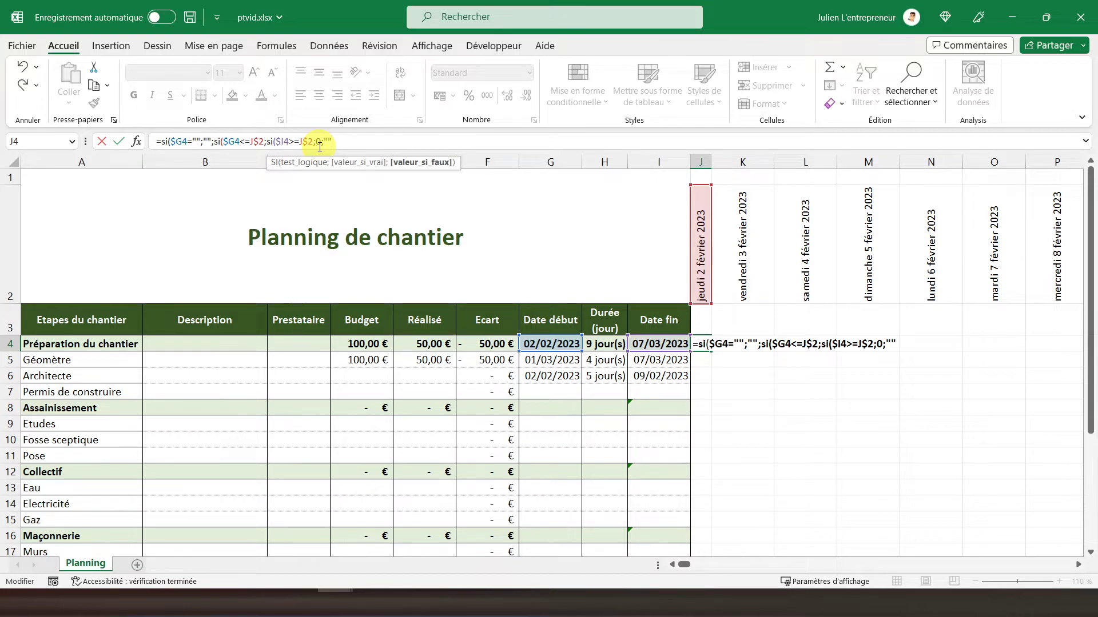
pyautogui.write(');')
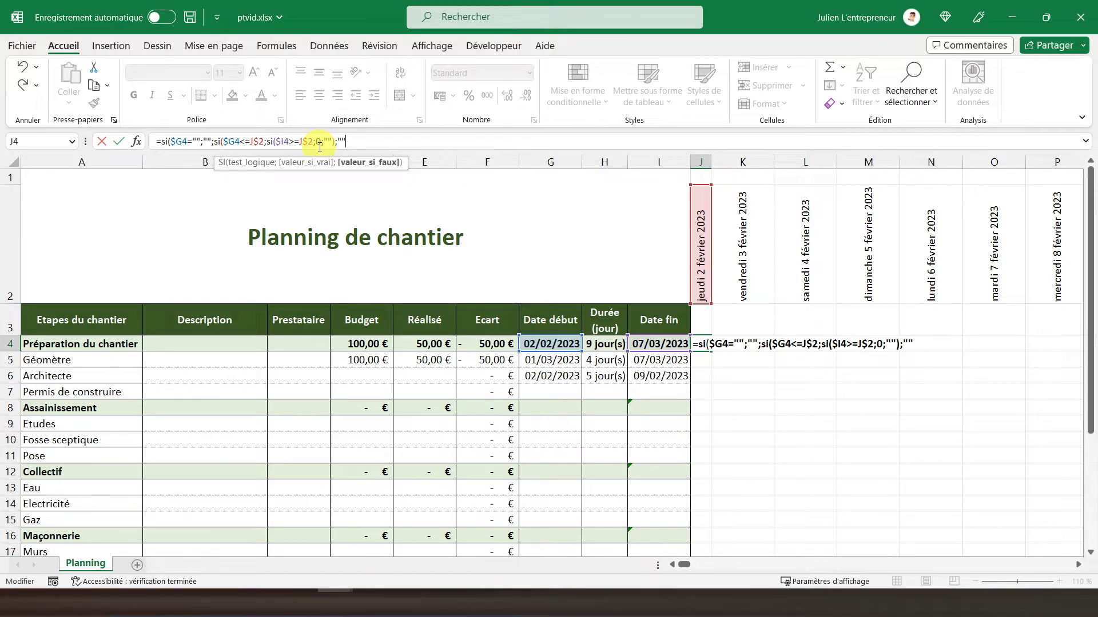
pyautogui.write('))')
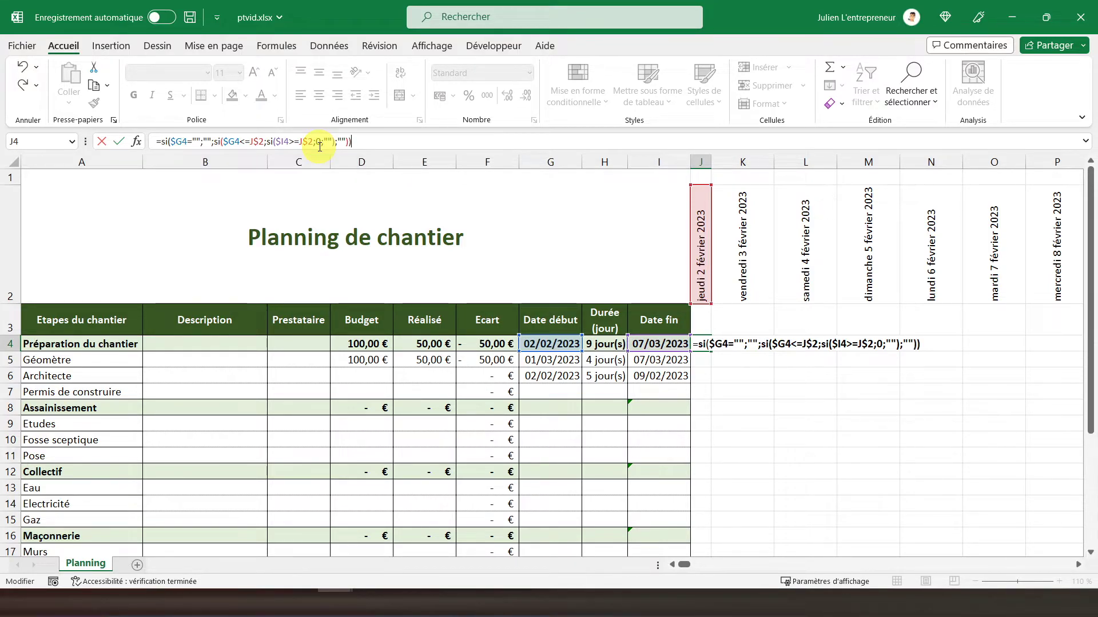
pyautogui.press('Return')
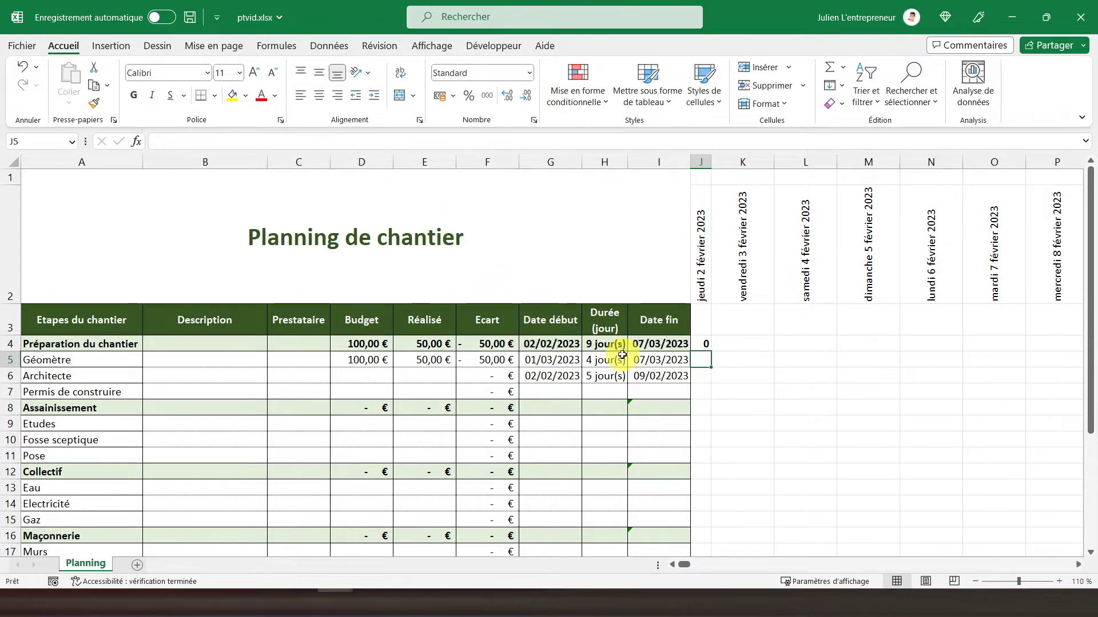
pyautogui.click(708, 345)
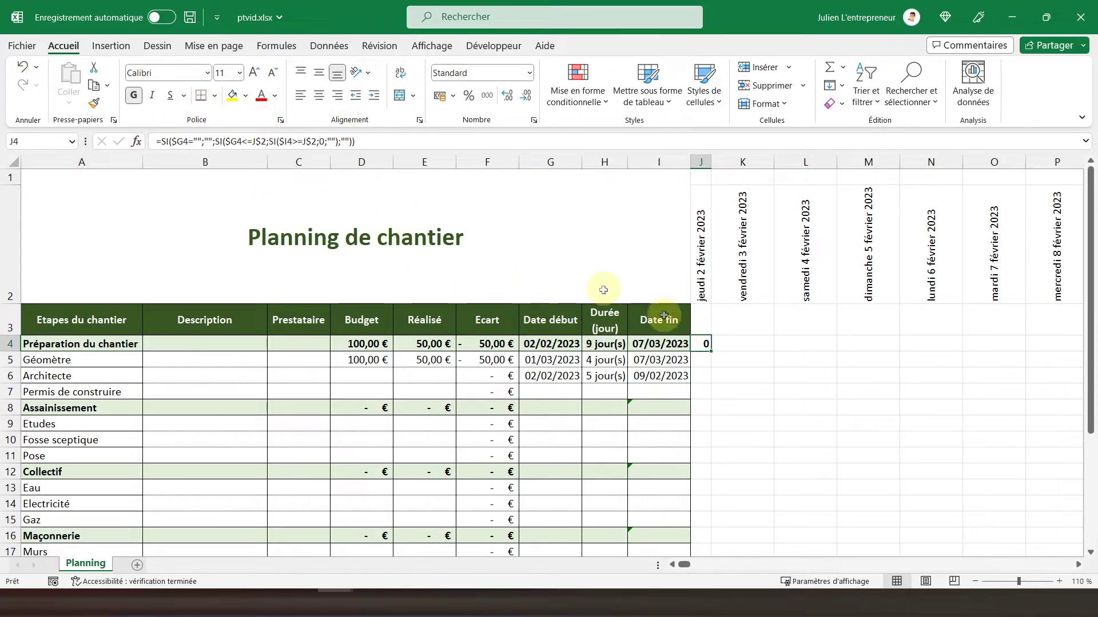
# Copy the J4 formula into J5:J27, pasting formulas only.
pyautogui.rightClick(704, 346)
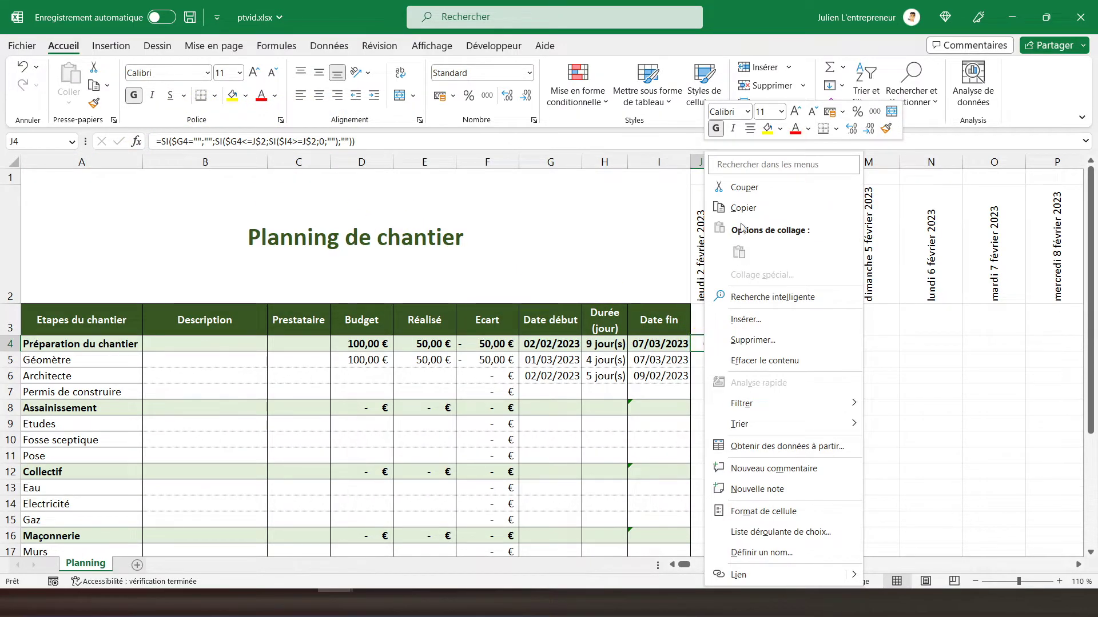
pyautogui.click(743, 207)
pyautogui.click(705, 360)
pyautogui.moveTo(704, 368); pyautogui.dragTo(703, 524)
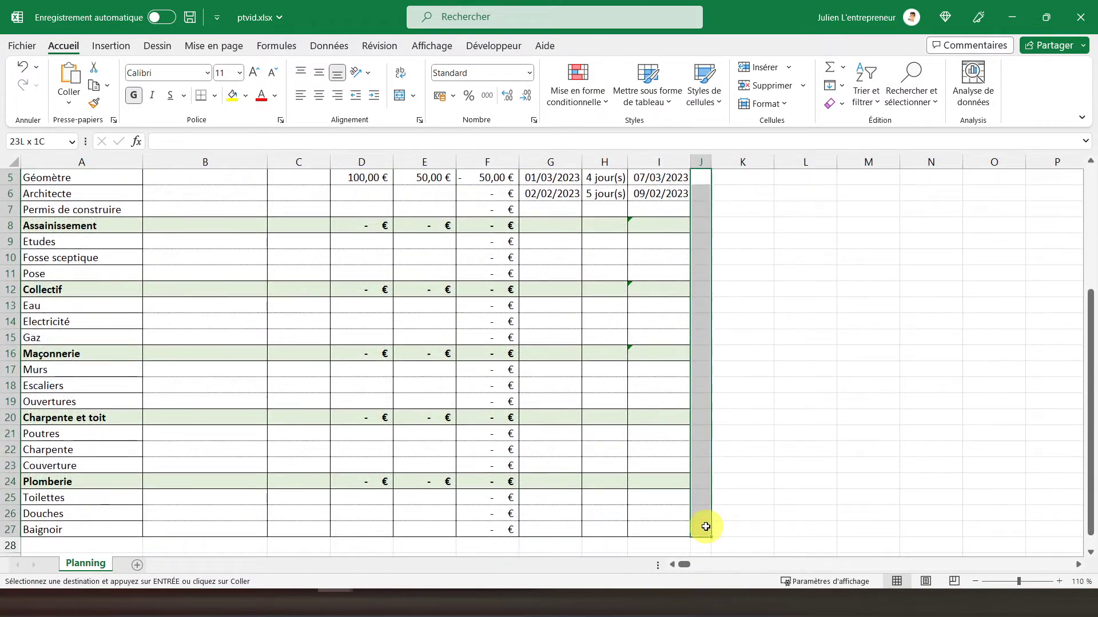
pyautogui.rightClick(703, 406)
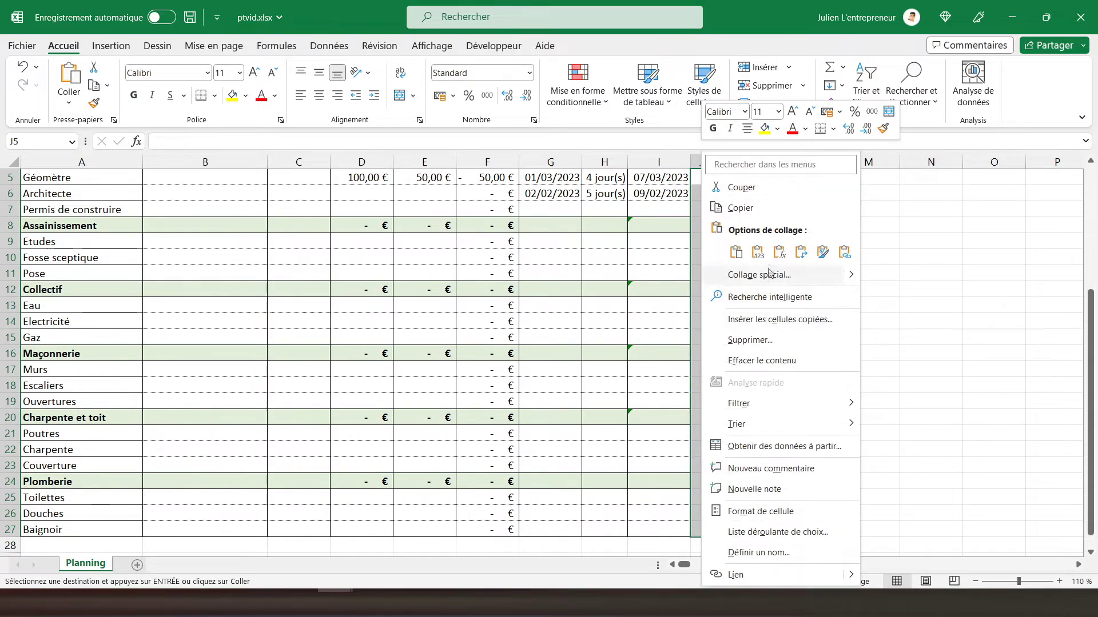
pyautogui.click(778, 252)
# Compare the formula results in J4:J6 with each row's start date and the first calendar date in J2.
pyautogui.scroll(1, 695, 285)
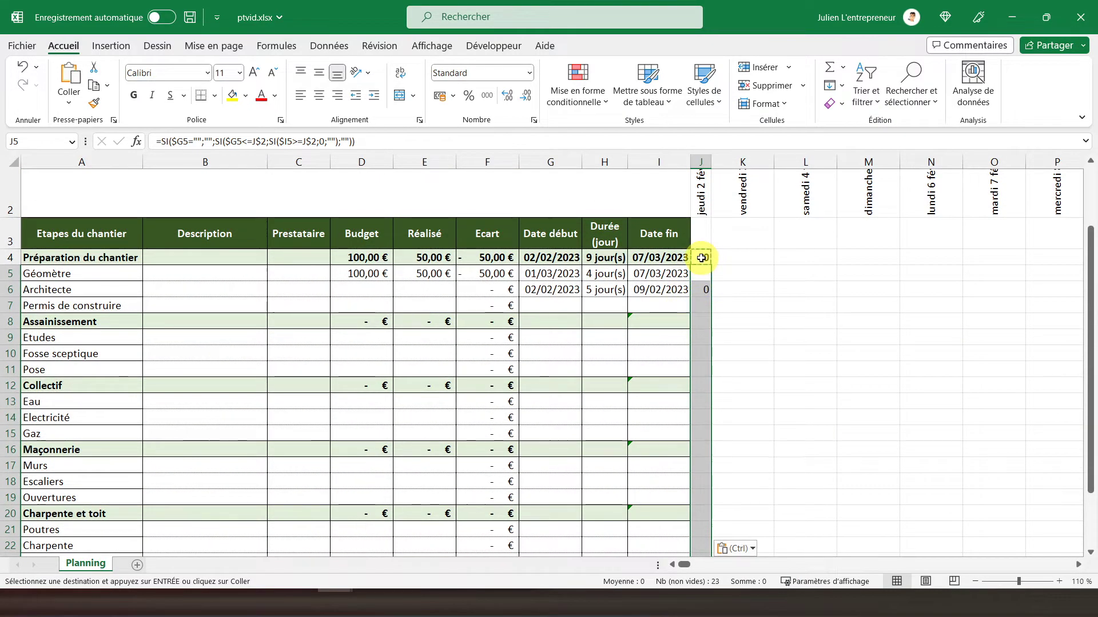
pyautogui.click(700, 278)
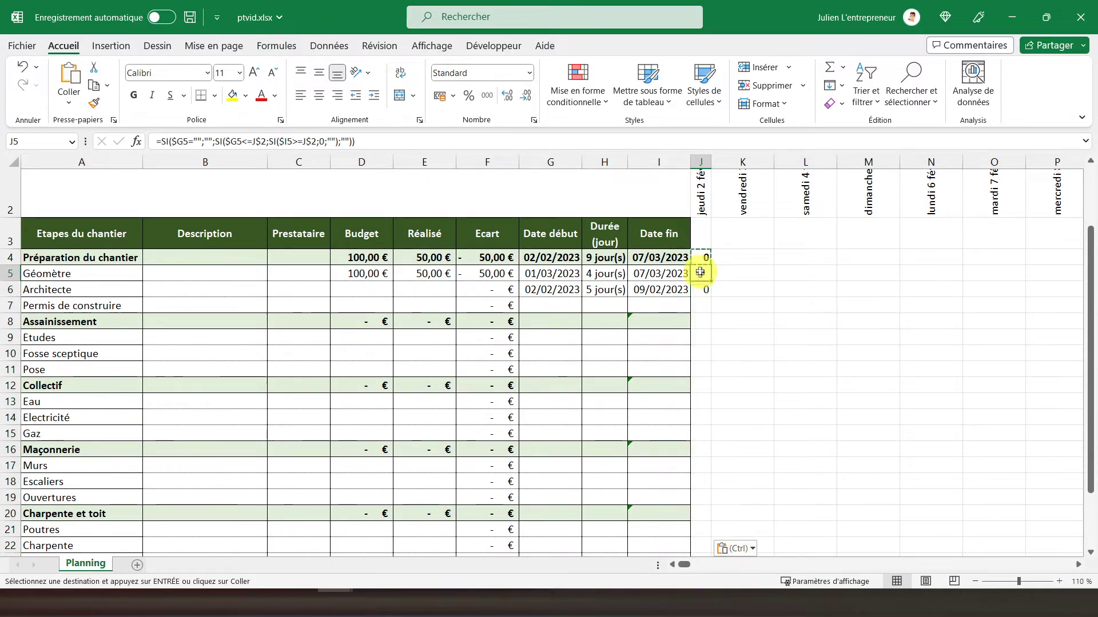
pyautogui.scroll(1, 699, 278)
pyautogui.click(696, 304)
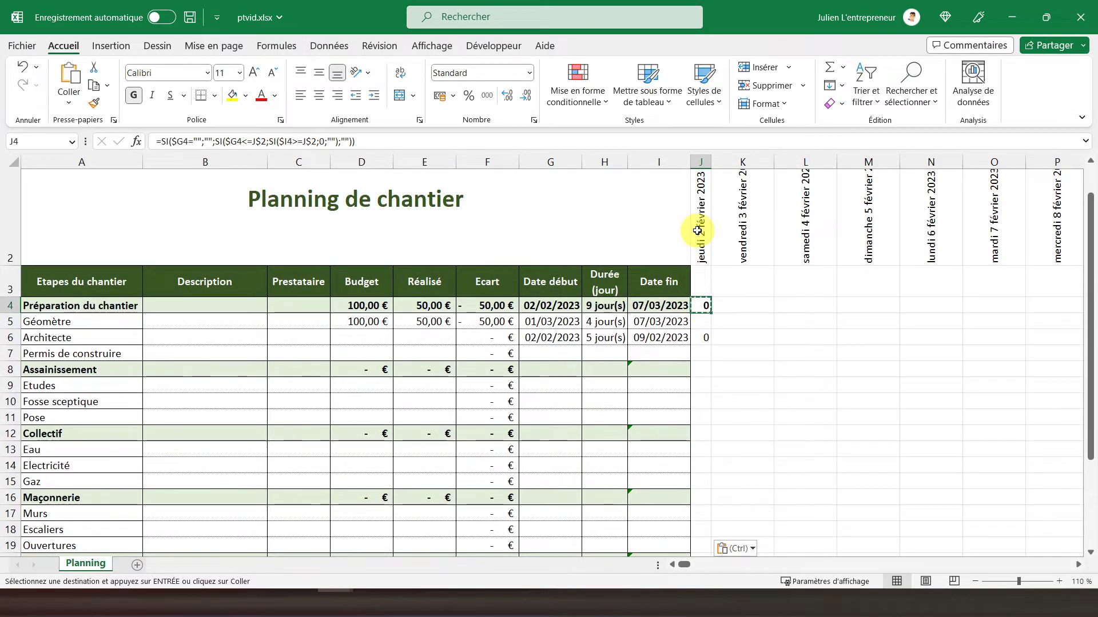
pyautogui.scroll(1, 702, 247)
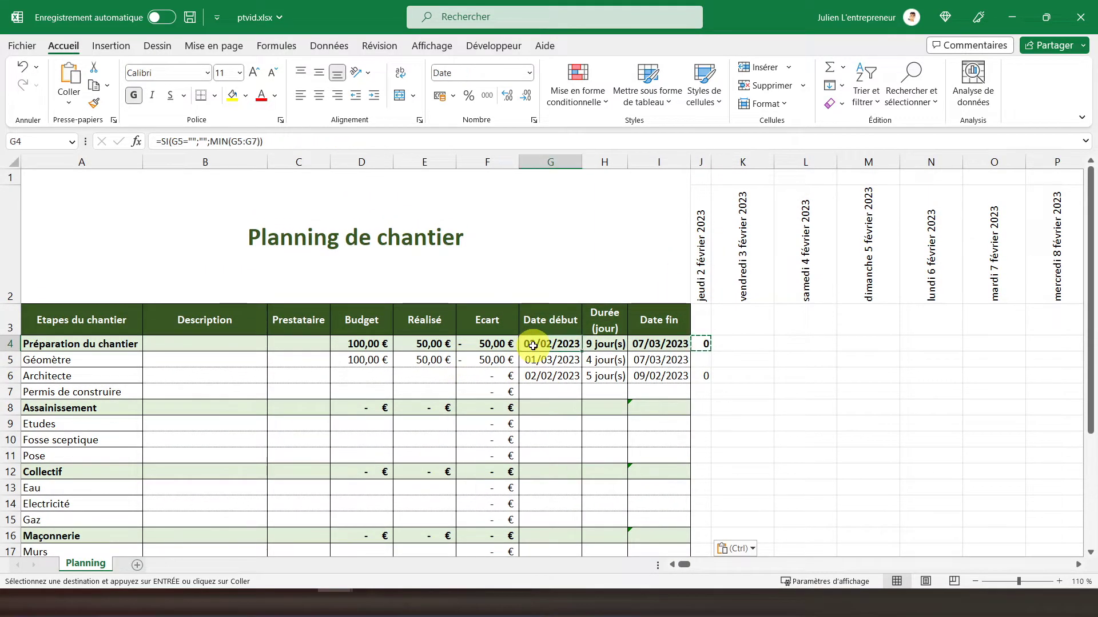
pyautogui.click(703, 250)
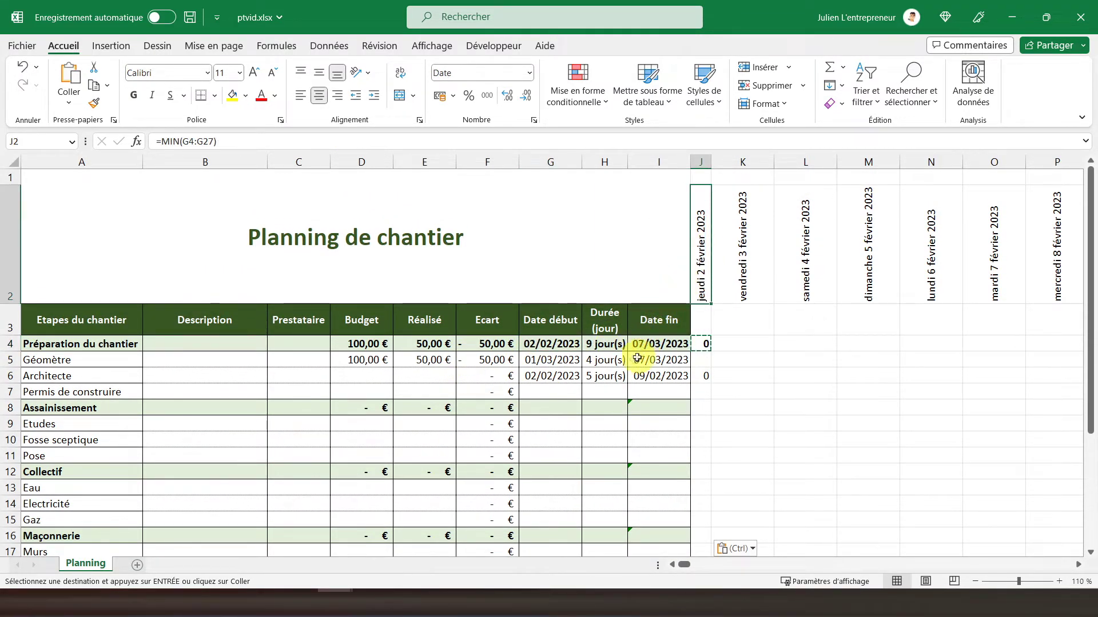
pyautogui.click(696, 354)
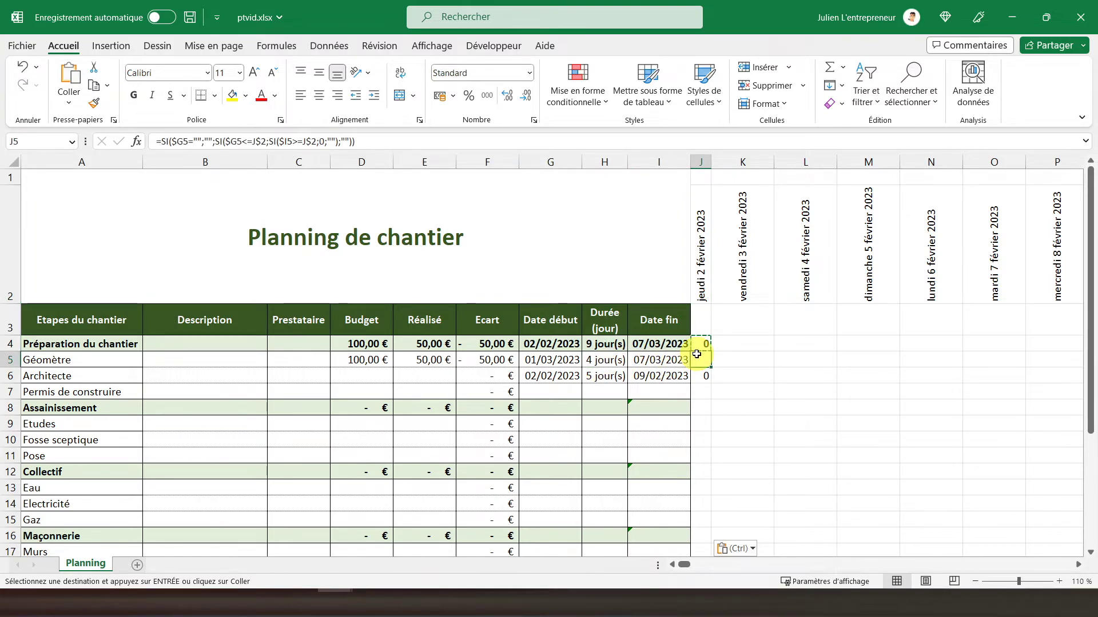
pyautogui.click(548, 362)
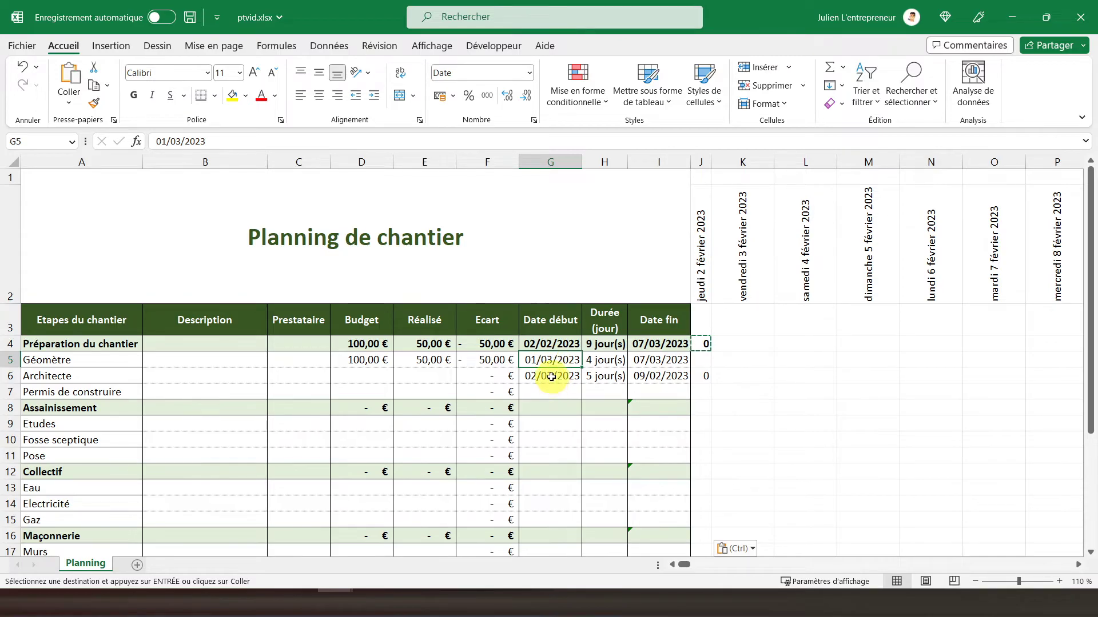
pyautogui.click(557, 375)
pyautogui.click(709, 378)
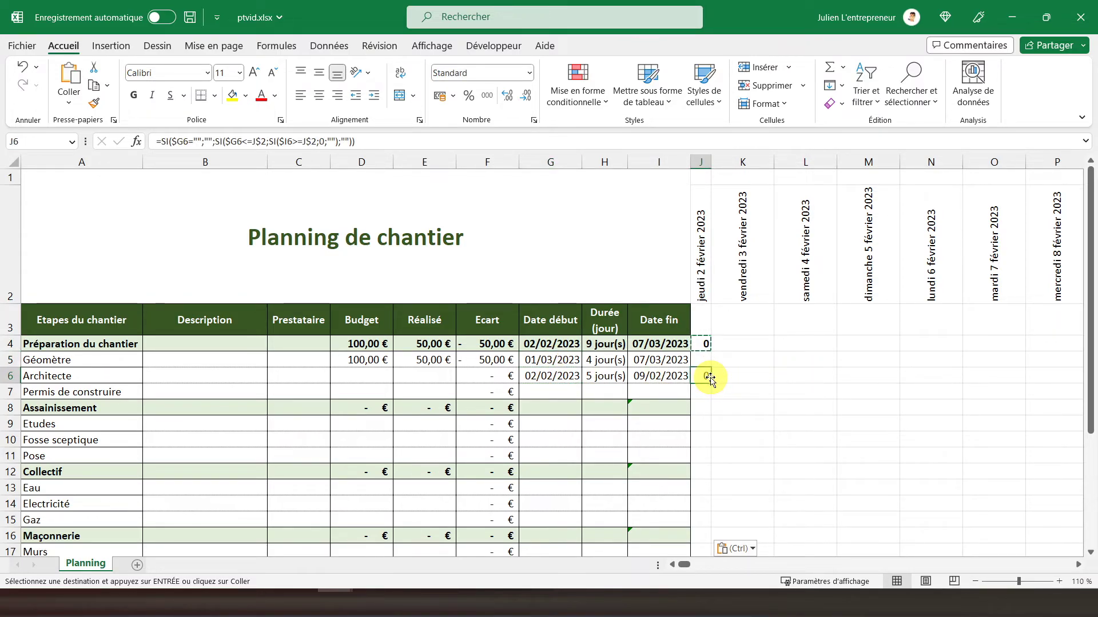
# Copy the formulas in J4:J27 and paste them across rows 4 to 27 through the sheet's last column, XFD.
pyautogui.scroll(-1, 709, 377)
pyautogui.moveTo(705, 200); pyautogui.dragTo(698, 523)
pyautogui.scroll(2, 705, 468)
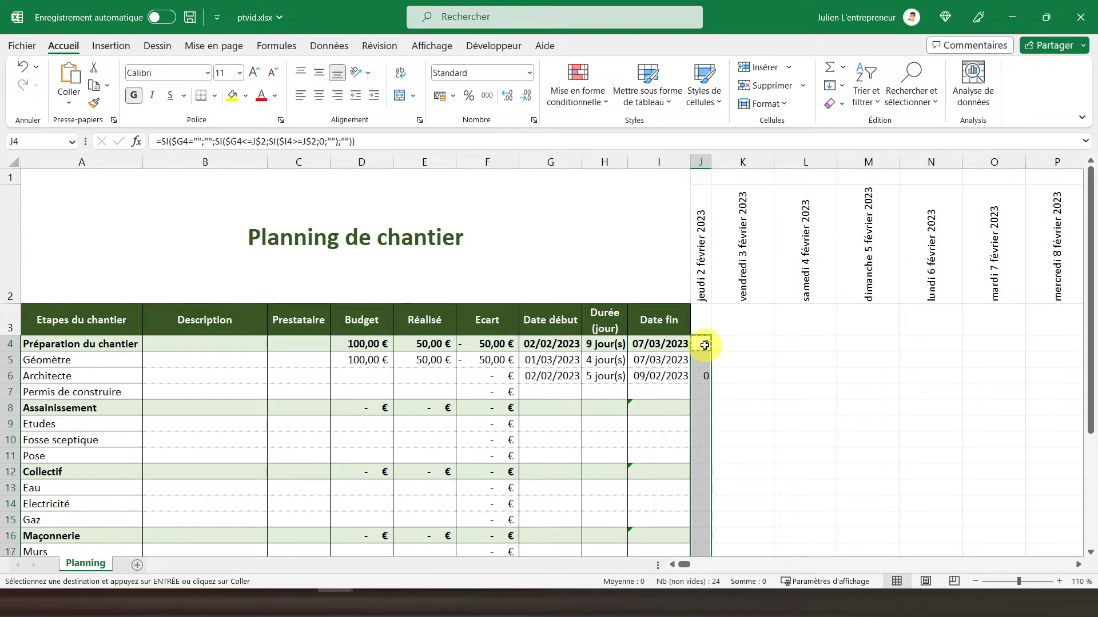
pyautogui.rightClick(705, 346)
pyautogui.click(743, 209)
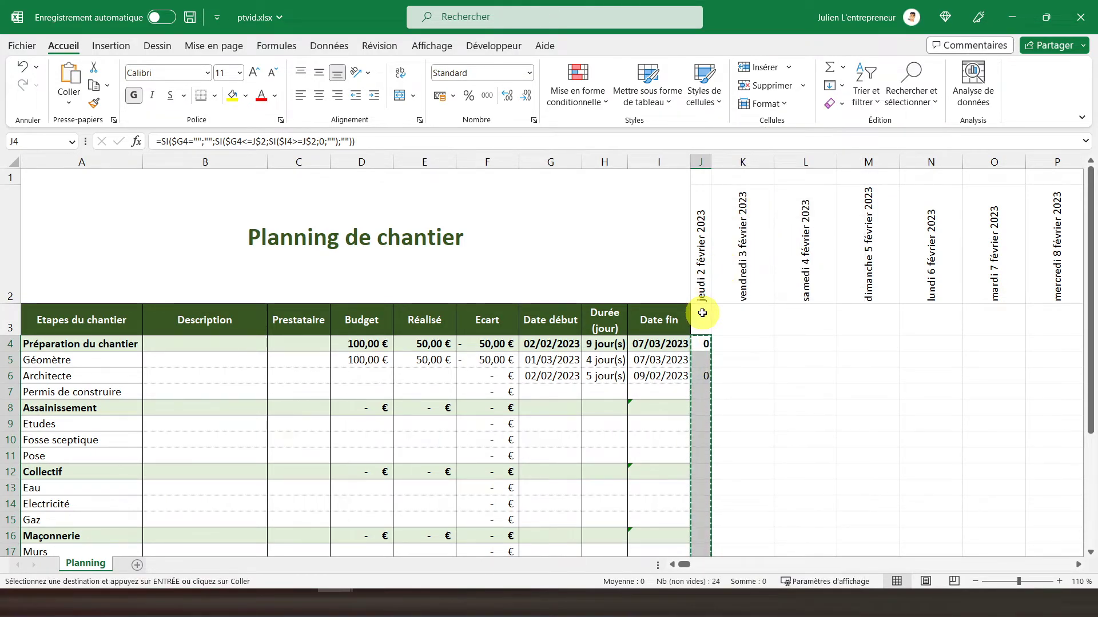
pyautogui.scroll(-1, 702, 313)
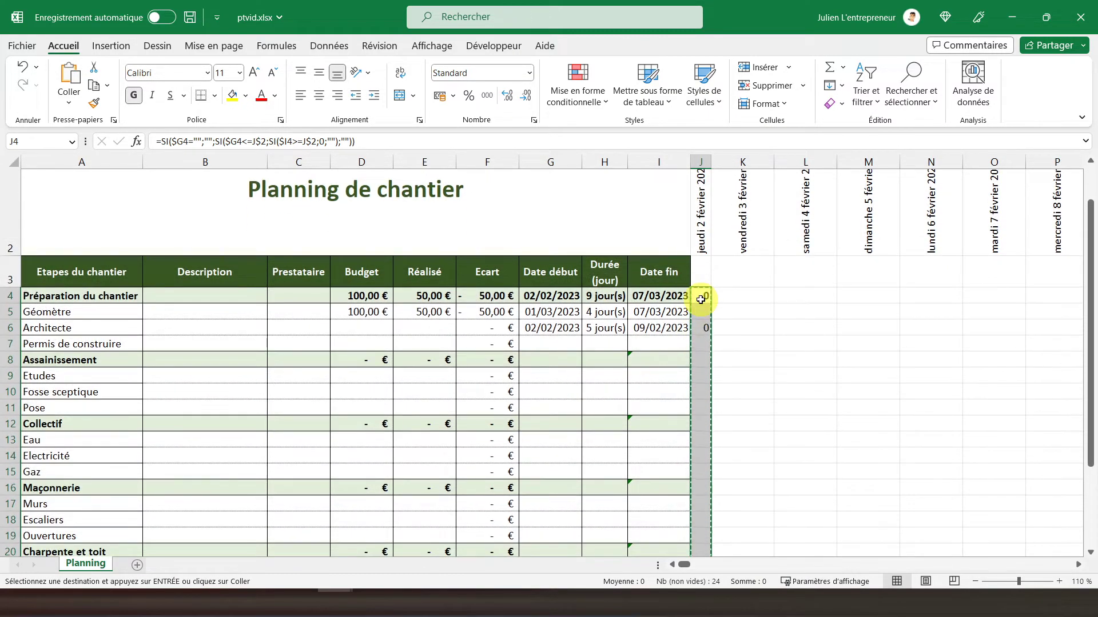
pyautogui.click(701, 296)
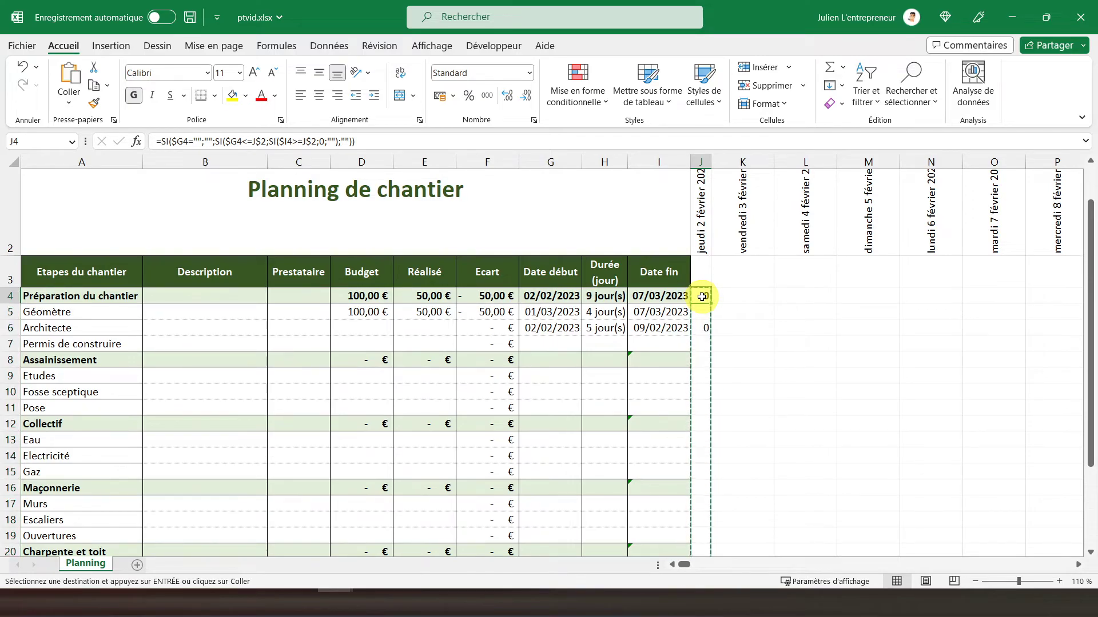
pyautogui.hotkey('shift', 'Down')
pyautogui.hotkey('shift', 'Down')
pyautogui.hotkey('shift', 'Down')
pyautogui.hotkey('shift', 'Down')
pyautogui.hotkey('shift', 'Down')
pyautogui.hotkey('shift', 'Down')
pyautogui.hotkey('shift', 'Down')
pyautogui.hotkey('shift', 'Down')
pyautogui.hotkey('shift', 'Down')
pyautogui.hotkey('shift', 'Down')
pyautogui.hotkey('shift', 'Down')
pyautogui.hotkey('shift', 'Down')
pyautogui.hotkey('shift', 'Down')
pyautogui.hotkey('shift', 'Down')
pyautogui.hotkey('shift', 'Down')
pyautogui.hotkey('shift', 'Down')
pyautogui.hotkey('shift', 'Down')
pyautogui.hotkey('shift', 'Down')
pyautogui.hotkey('shift', 'Down')
pyautogui.hotkey('shift', 'Down')
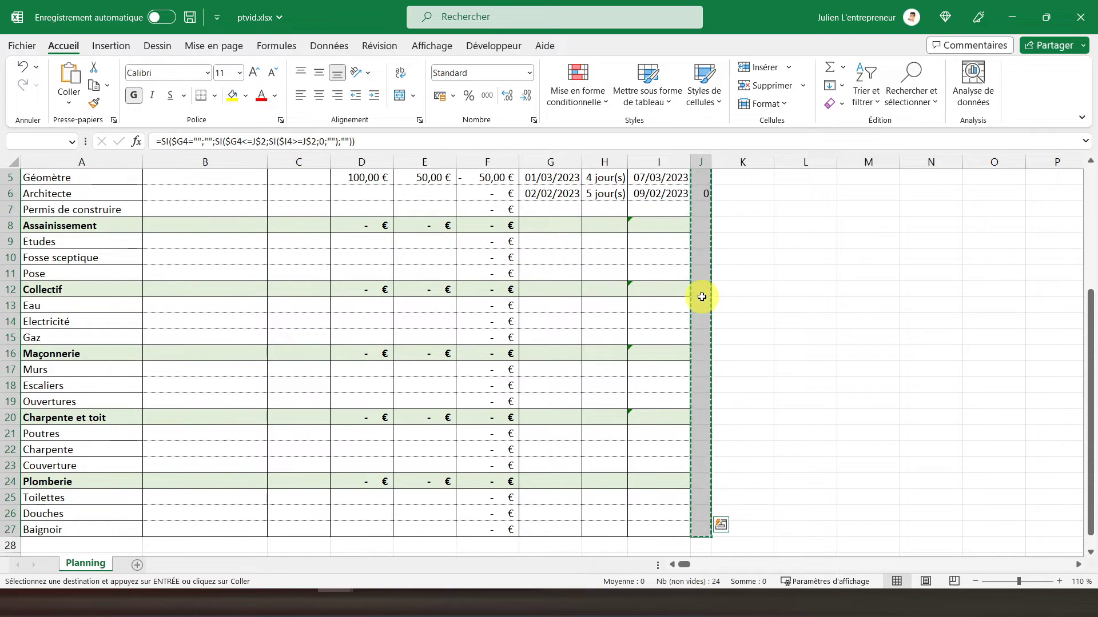
pyautogui.hotkey('ctrl', 'shift', 'Right')
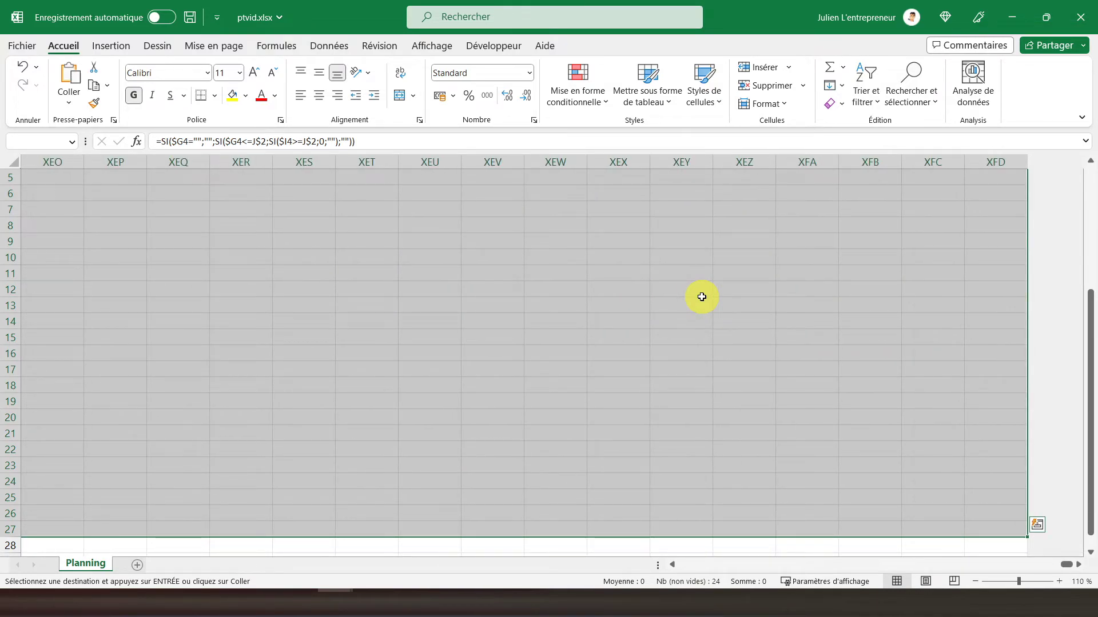
pyautogui.press('Return')
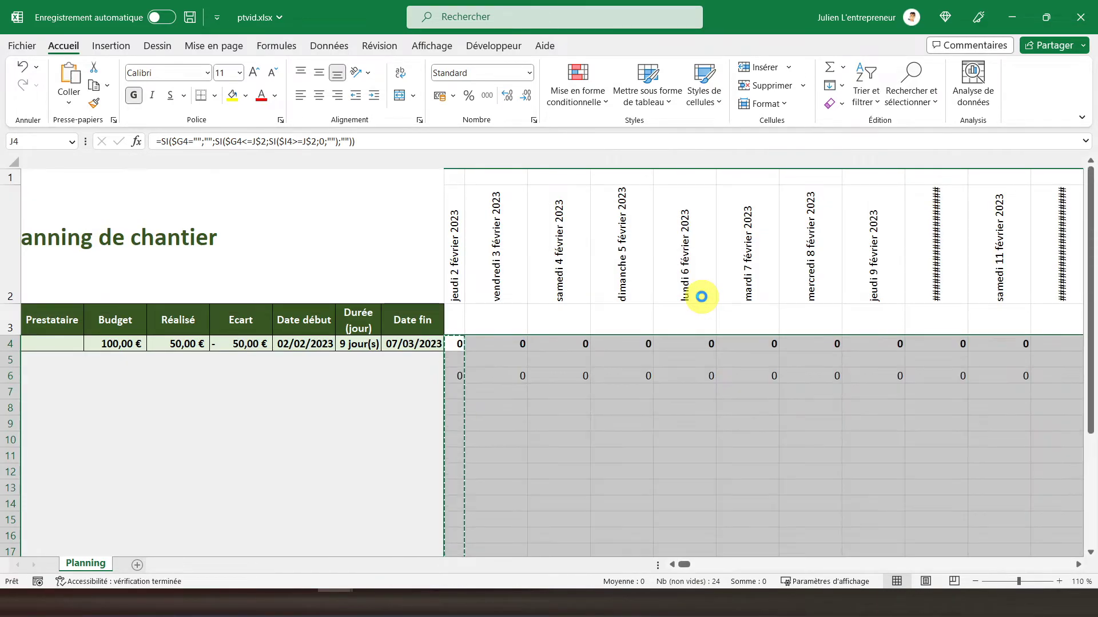
# Examine the Préparation du chantier markers along row 4 against the calendar dates and the row's start date.
pyautogui.click(450, 343)
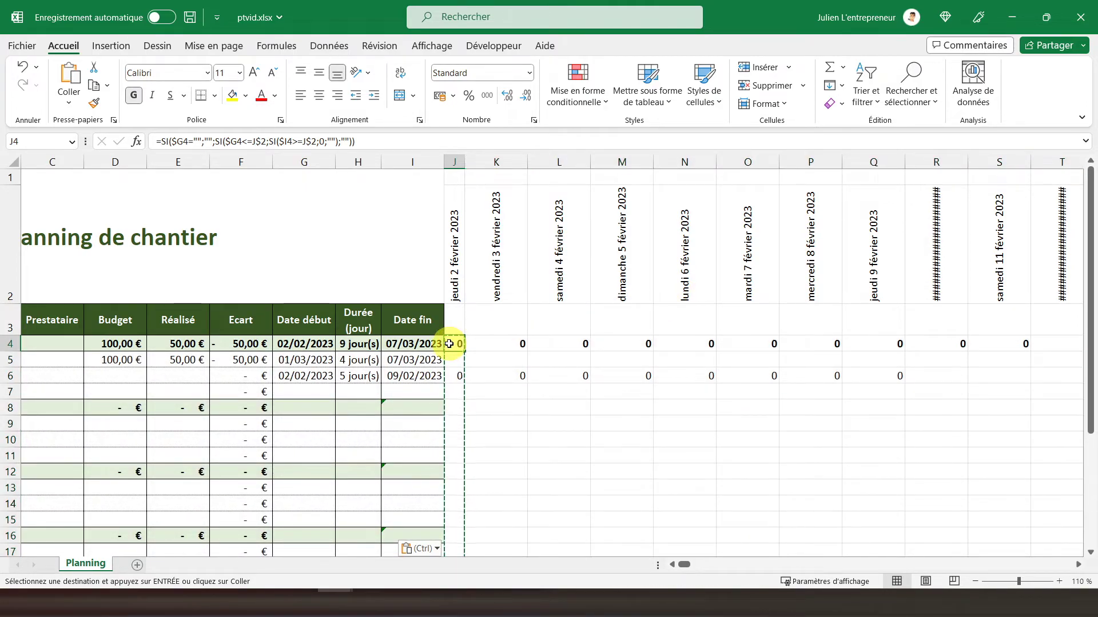
pyautogui.press('Right')
pyautogui.press('Right')
pyautogui.press('Right')
pyautogui.press('Right')
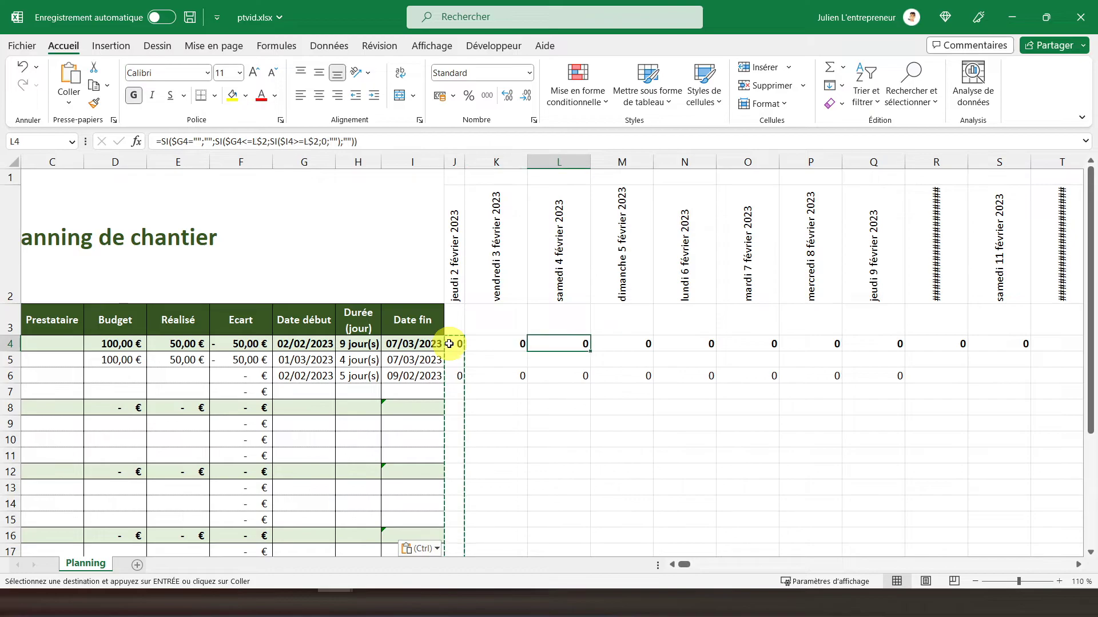
pyautogui.press('Right')
pyautogui.press('Right')
pyautogui.press('Right')
pyautogui.press('Right')
pyautogui.press('Right')
pyautogui.press('Right')
pyautogui.press('Right')
pyautogui.press('Right')
pyautogui.press('Right')
pyautogui.press('Right')
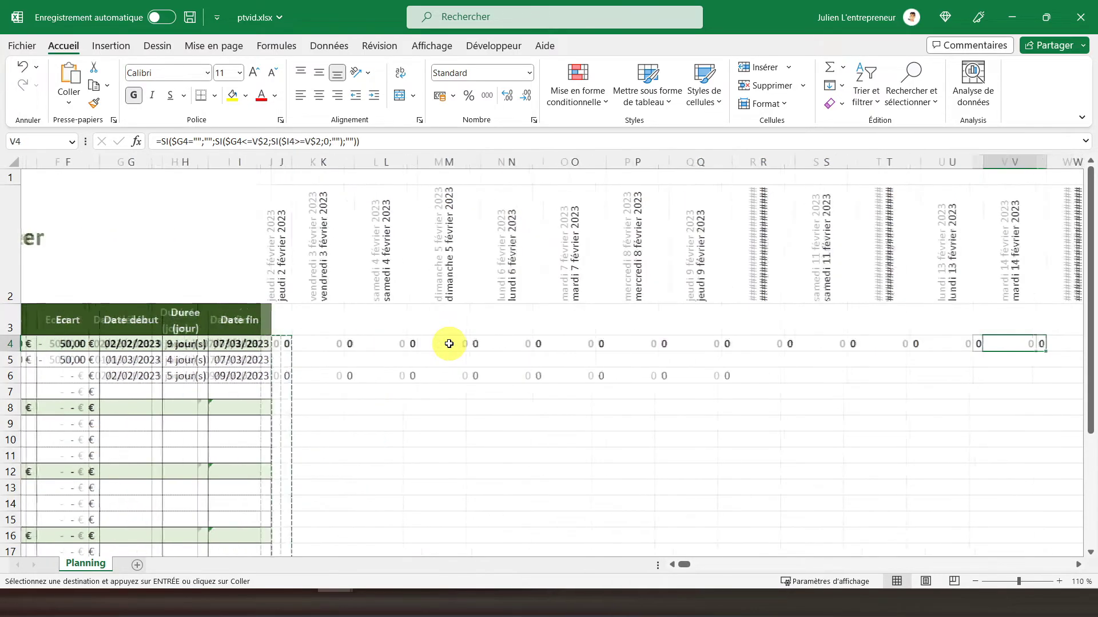
pyautogui.press('Right')
pyautogui.press('Right')
pyautogui.press('Right')
pyautogui.press('Right')
pyautogui.press('Left')
pyautogui.press('Left')
pyautogui.press('Left')
pyautogui.press('Left')
pyautogui.press('Left')
pyautogui.press('Left')
pyautogui.press('Left')
pyautogui.press('Left')
pyautogui.press('Left')
pyautogui.press('Left')
pyautogui.press('Left')
pyautogui.press('Left')
pyautogui.press('Left')
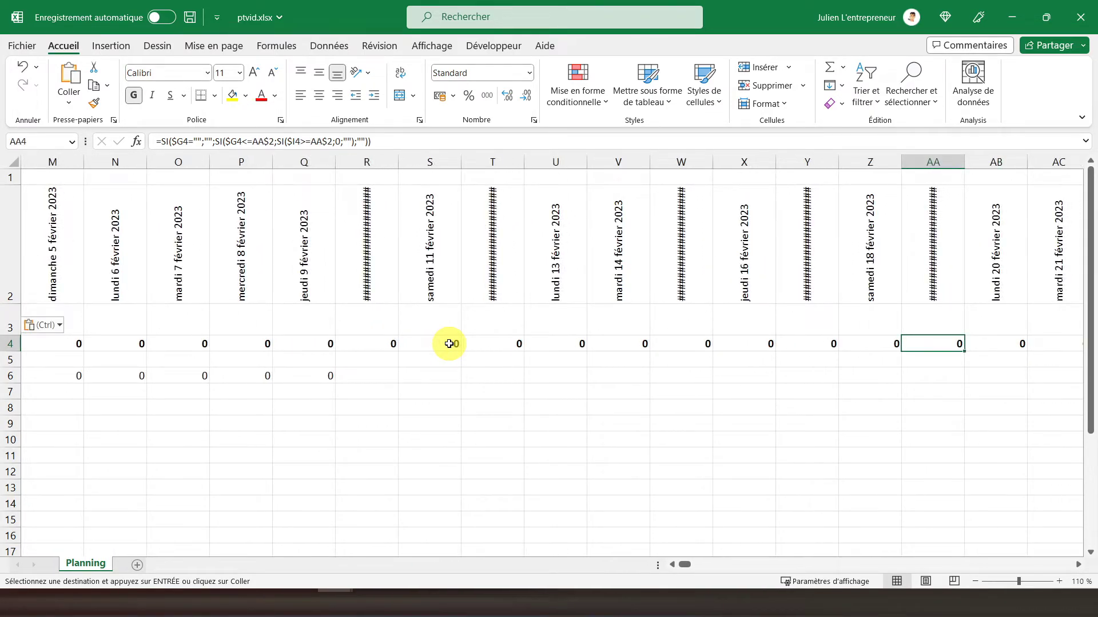
pyautogui.press('Left')
pyautogui.press('Left')
pyautogui.press('Left')
pyautogui.press('Left')
pyautogui.press('Left')
pyautogui.press('Left')
pyautogui.press('Left')
pyautogui.press('Left')
pyautogui.press('Left')
pyautogui.press('Left')
pyautogui.press('Right')
pyautogui.press('Right')
pyautogui.press('Right')
pyautogui.press('Left')
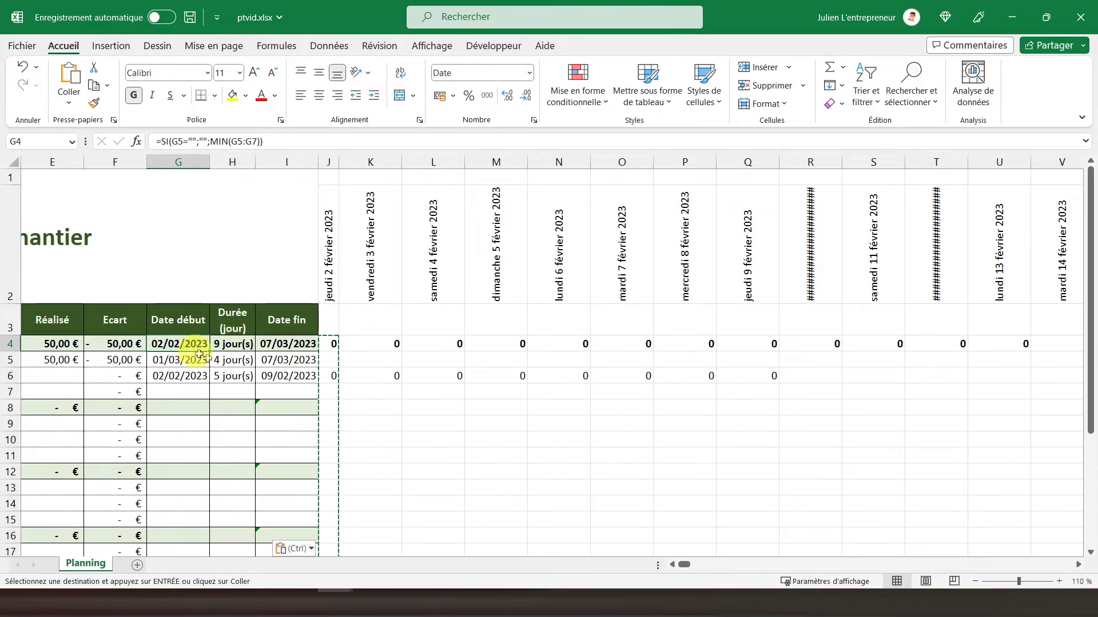
# Check the Architecte markers in row 6 against that task's start date, duration and end date.
pyautogui.click(332, 343)
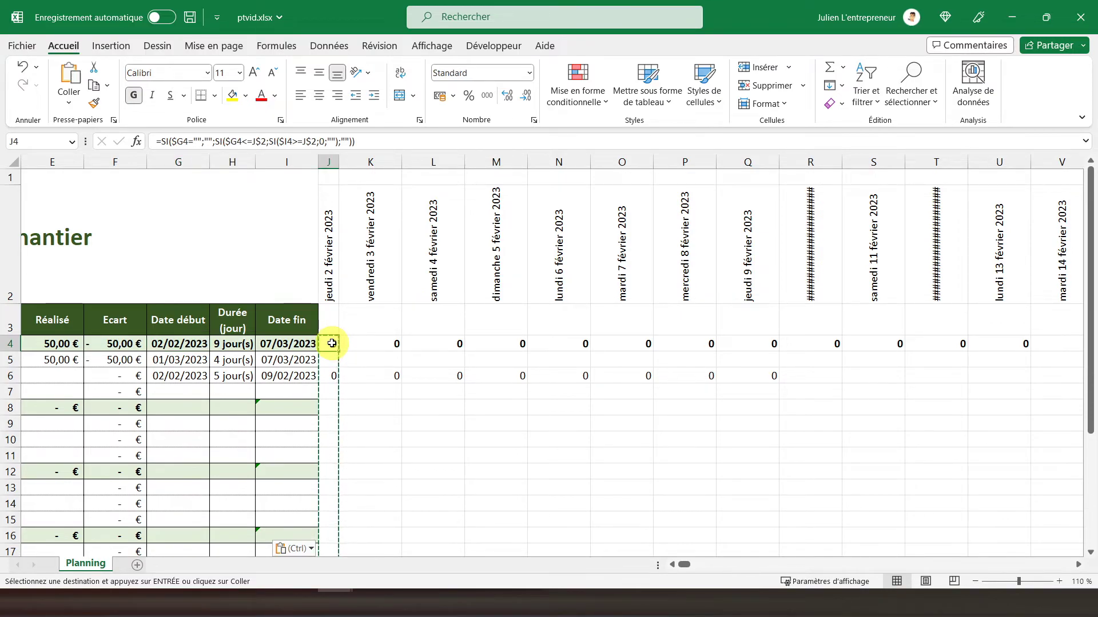
pyautogui.press('Down')
pyautogui.press('Down')
pyautogui.press('Right')
pyautogui.press('Right')
pyautogui.press('Right')
pyautogui.press('Right')
pyautogui.press('Right')
pyautogui.press('Right')
pyautogui.press('Right')
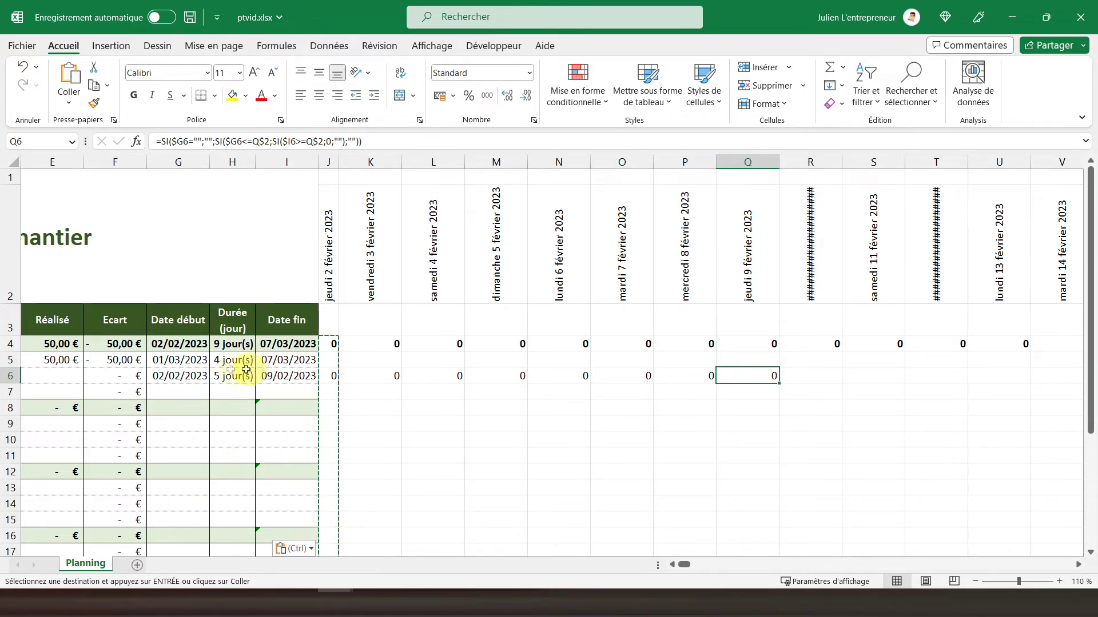
pyautogui.click(188, 378)
pyautogui.moveTo(188, 378); pyautogui.dragTo(265, 380)
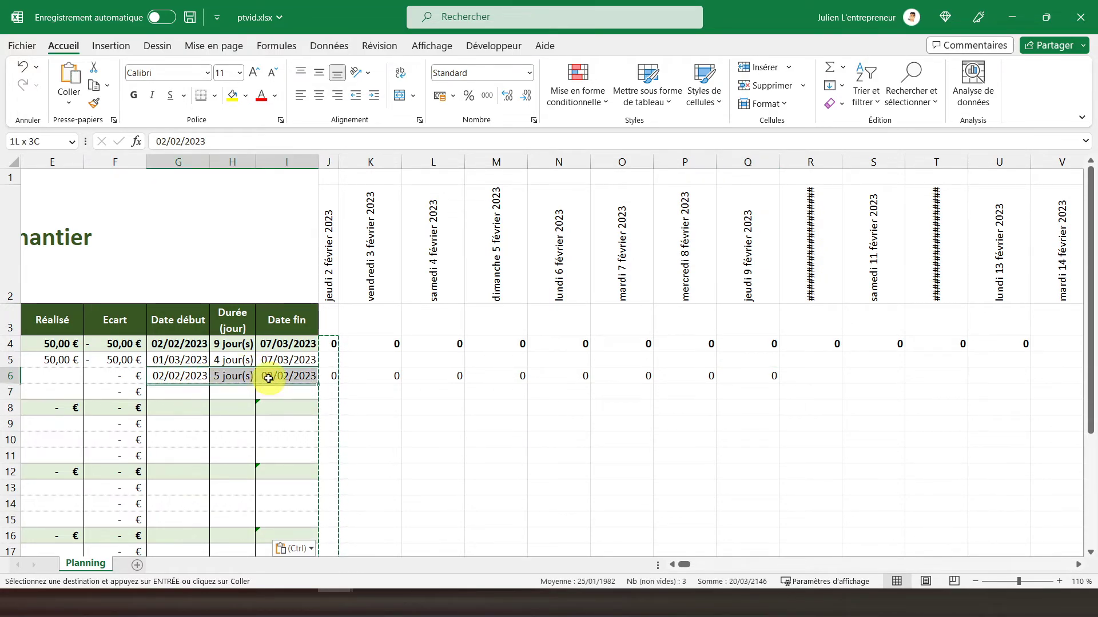
# Check the Géomètre markers along row 5 against the calendar dates and that task's start and end dates.
pyautogui.click(263, 359)
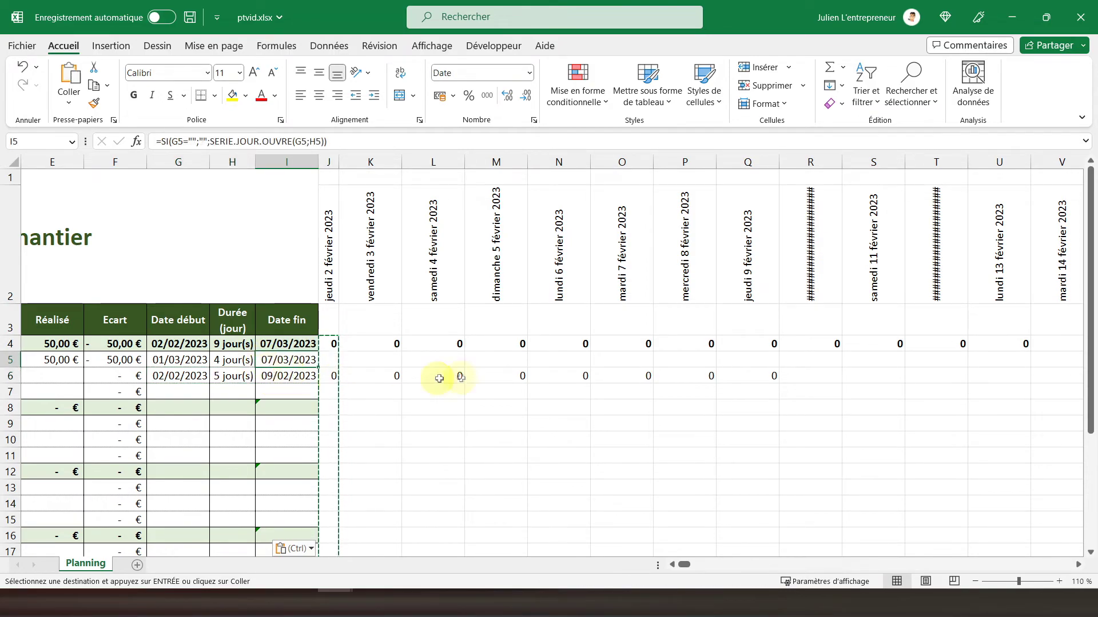
pyautogui.press('Right')
pyautogui.press('Right')
pyautogui.press('Right')
pyautogui.press('Right')
pyautogui.press('Right')
pyautogui.press('Right')
pyautogui.press('Right')
pyautogui.press('Right')
pyautogui.press('Right')
pyautogui.press('Right')
pyautogui.press('Right')
pyautogui.press('Right')
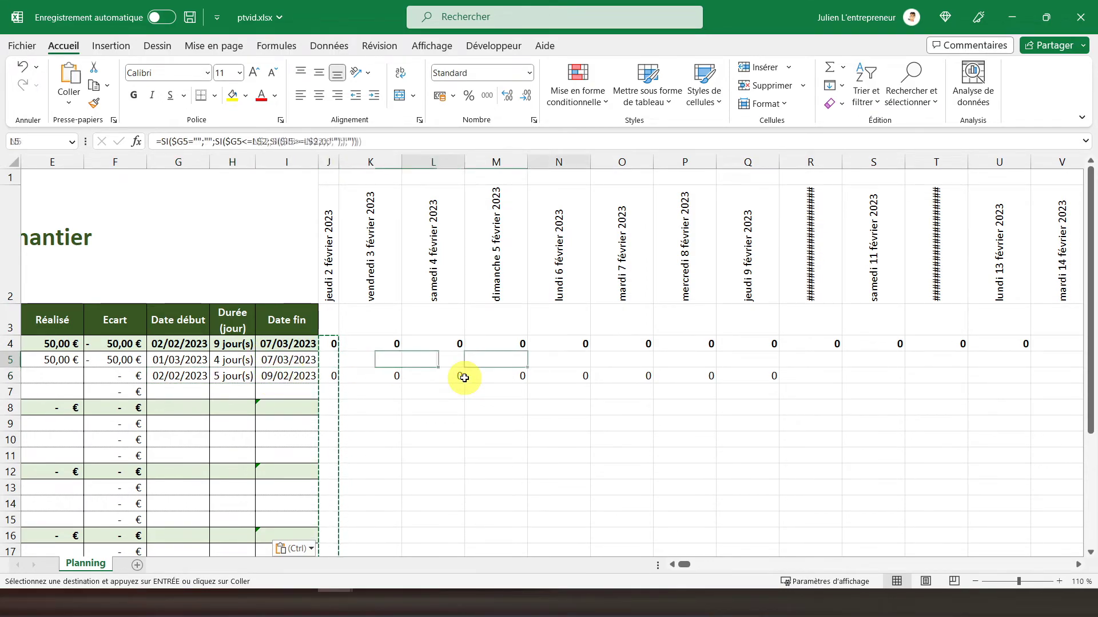
pyautogui.press('Right')
pyautogui.press('Right')
pyautogui.press('Right')
pyautogui.press('Right')
pyautogui.press('Right')
pyautogui.press('Right')
pyautogui.press('Right')
pyautogui.press('Right')
pyautogui.press('Right')
pyautogui.press('Right')
pyautogui.press('Right')
pyautogui.press('Right')
pyautogui.press('Right')
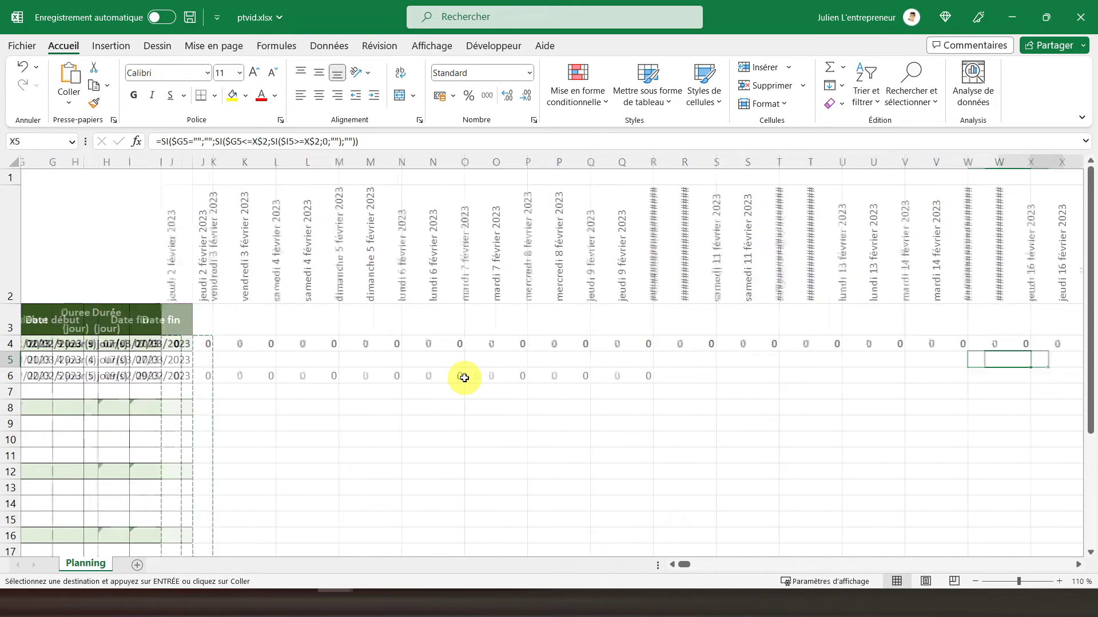
pyautogui.press('Right')
pyautogui.press('Right')
pyautogui.press('Right')
pyautogui.press('Right')
pyautogui.press('Right')
pyautogui.press('Right')
pyautogui.press('Right')
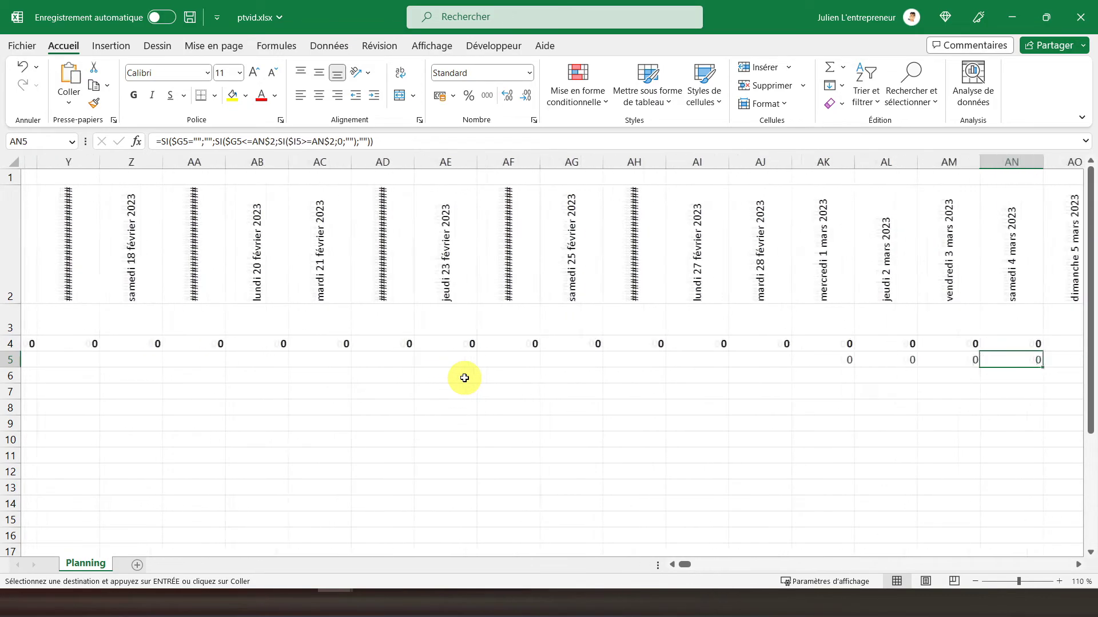
pyautogui.press('Left')
pyautogui.press('Left')
pyautogui.press('Left')
pyautogui.press('Left')
pyautogui.press('Right')
pyautogui.press('Right')
pyautogui.press('Right')
pyautogui.press('Right')
pyautogui.press('Right')
pyautogui.press('Right')
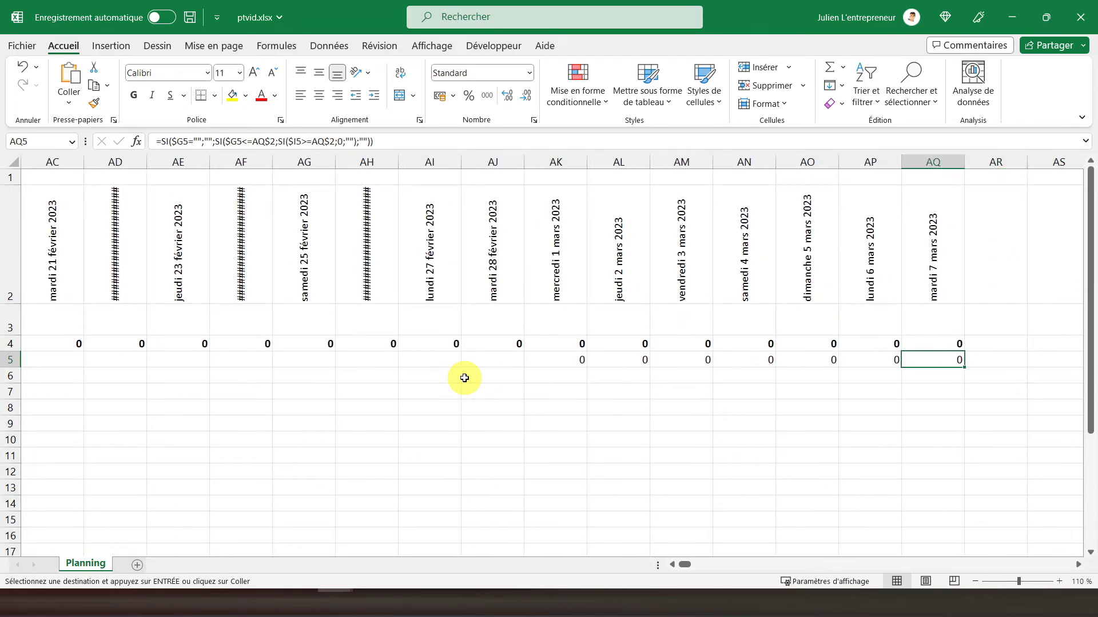
# Go back along the Géomètre row from the 7 March 2023 column to the Planning de chantier title at the sheet's start.
pyautogui.press('Left')
pyautogui.press('Left')
pyautogui.press('Left')
pyautogui.press('Left')
pyautogui.press('Left')
pyautogui.press('Left')
pyautogui.press('Left')
pyautogui.press('Left')
pyautogui.press('Left')
pyautogui.press('Left')
pyautogui.press('Left')
pyautogui.press('Left')
pyautogui.press('Left')
pyautogui.press('Left')
pyautogui.press('Left')
pyautogui.press('Left')
pyautogui.press('Left')
pyautogui.press('Left')
pyautogui.press('Left')
pyautogui.press('Left')
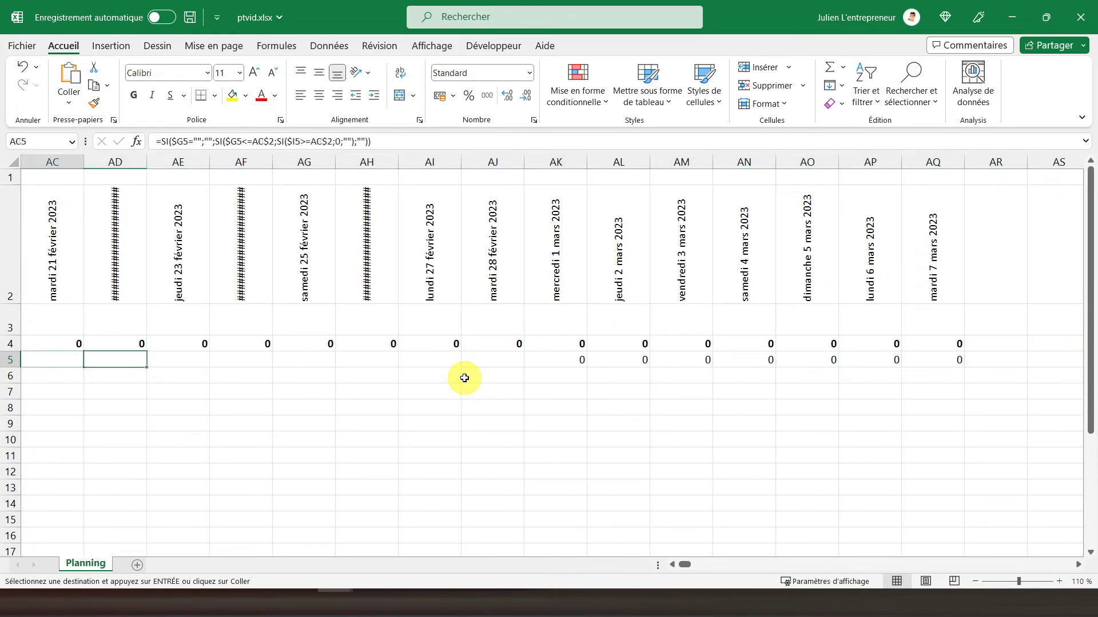
pyautogui.press('Up')
pyautogui.press('Up')
pyautogui.press('Up')
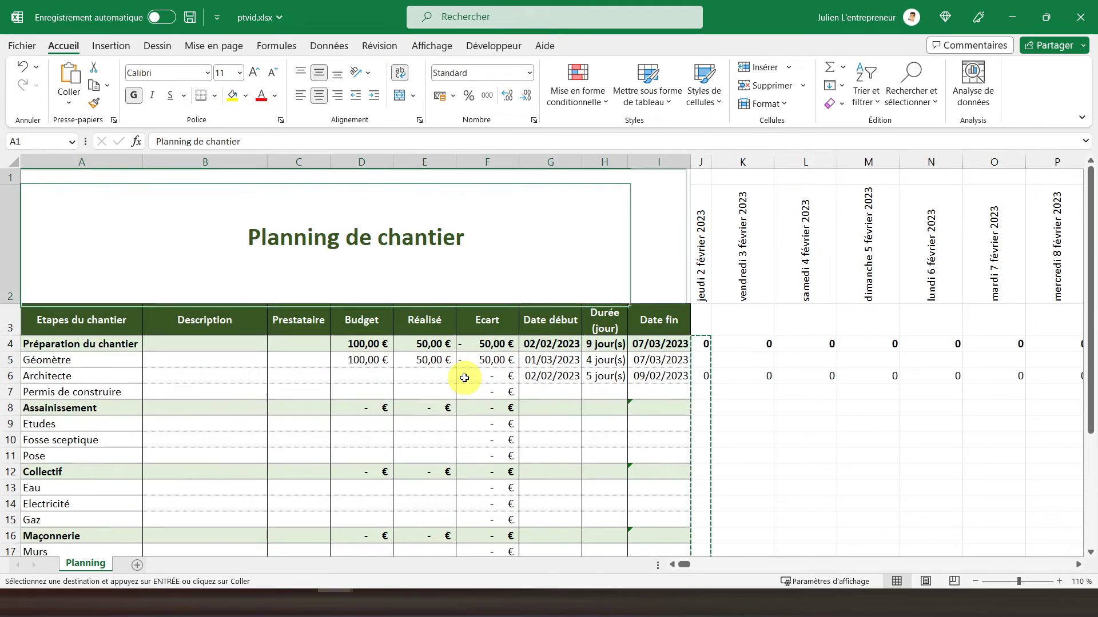